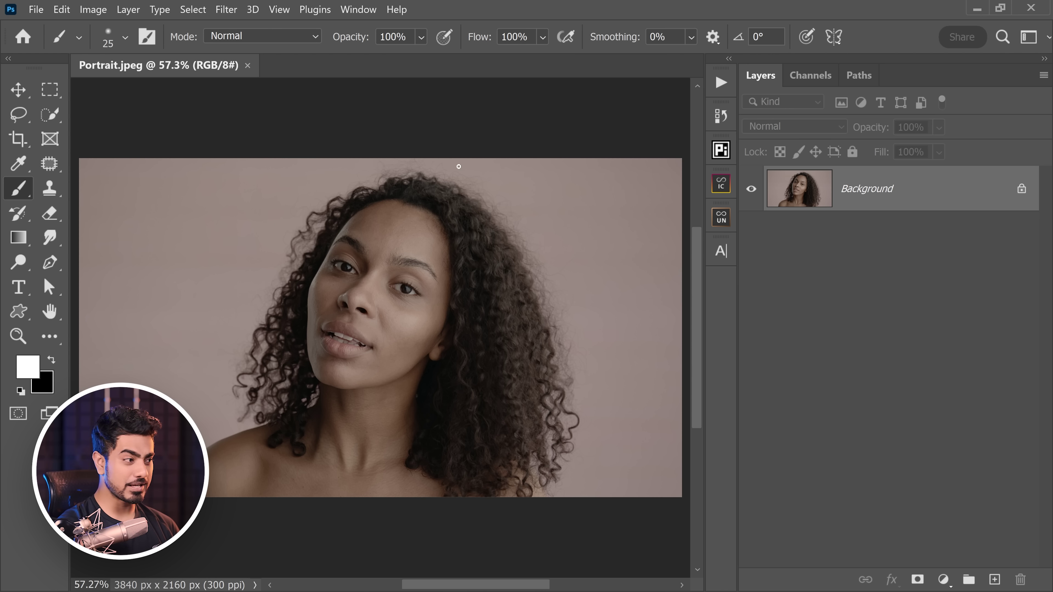
- Scrubby-zoom in on the woman's face to about 130%
{"action": "left_click_drag", "start_coordinate": [380, 306], "coordinate": [407, 301]}
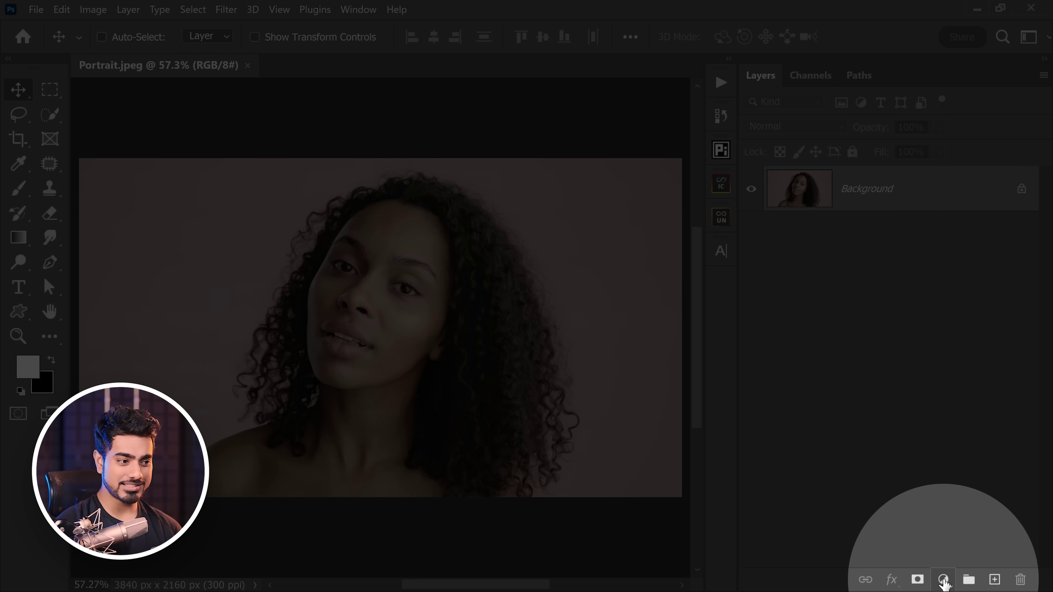
- Add a Gradient Map adjustment layer and move its Properties panel aside
{"action": "left_click", "coordinate": [944, 581]}
{"action": "left_click", "coordinate": [954, 558]}
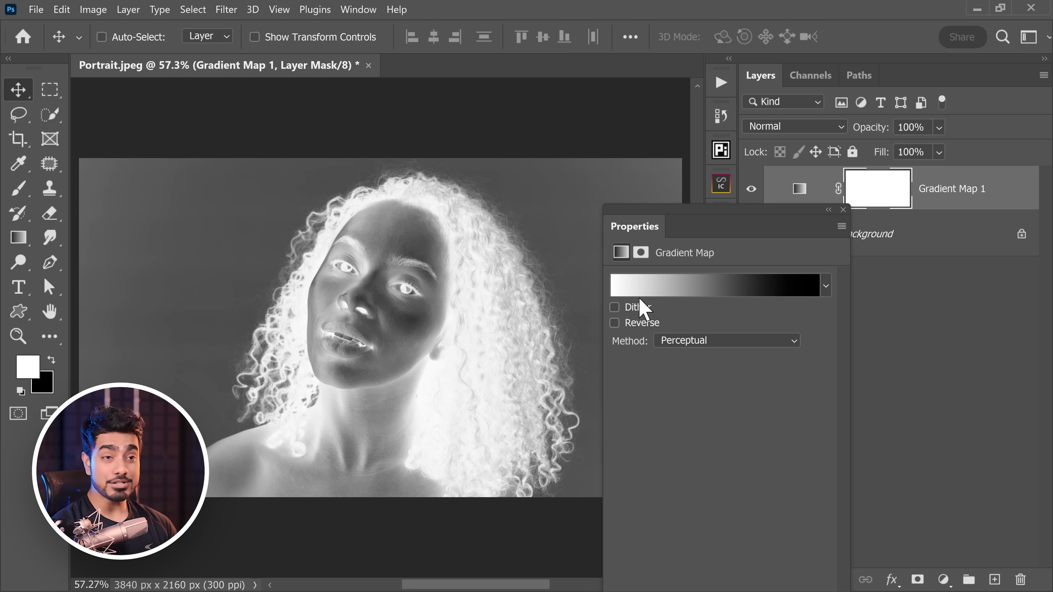
{"action": "left_click_drag", "start_coordinate": [773, 222], "coordinate": [705, 242]}
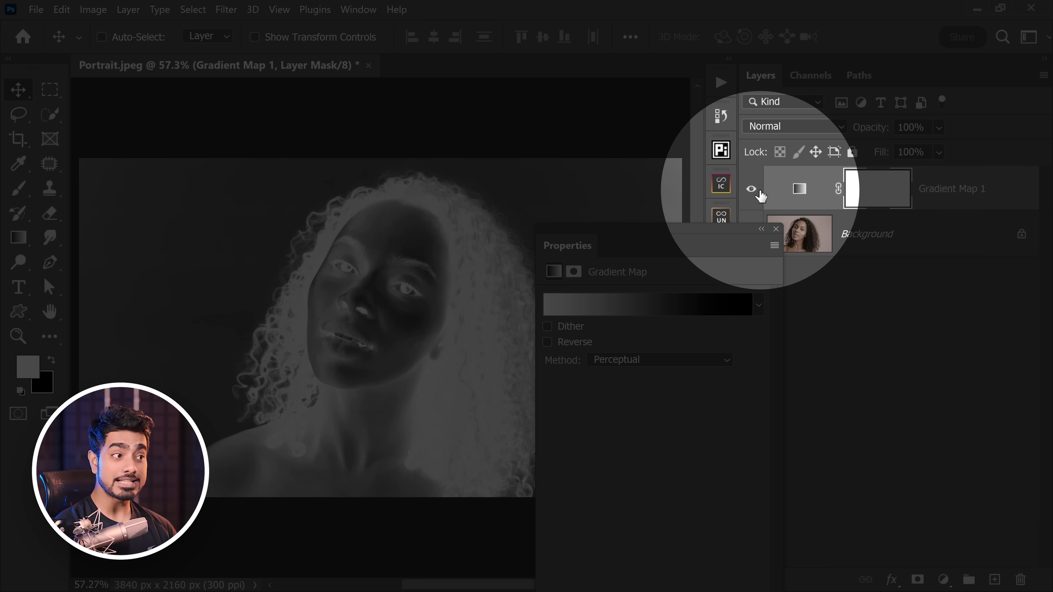
{"action": "left_click", "coordinate": [752, 192]}
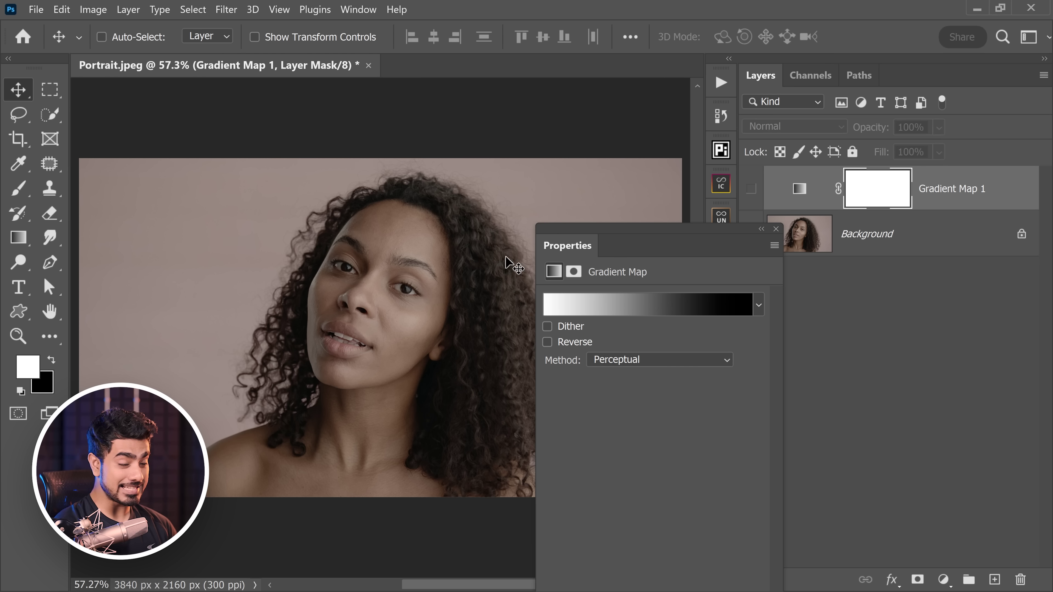
{"action": "left_click_drag", "start_coordinate": [652, 253], "coordinate": [690, 212]}
{"action": "left_click", "coordinate": [684, 265]}
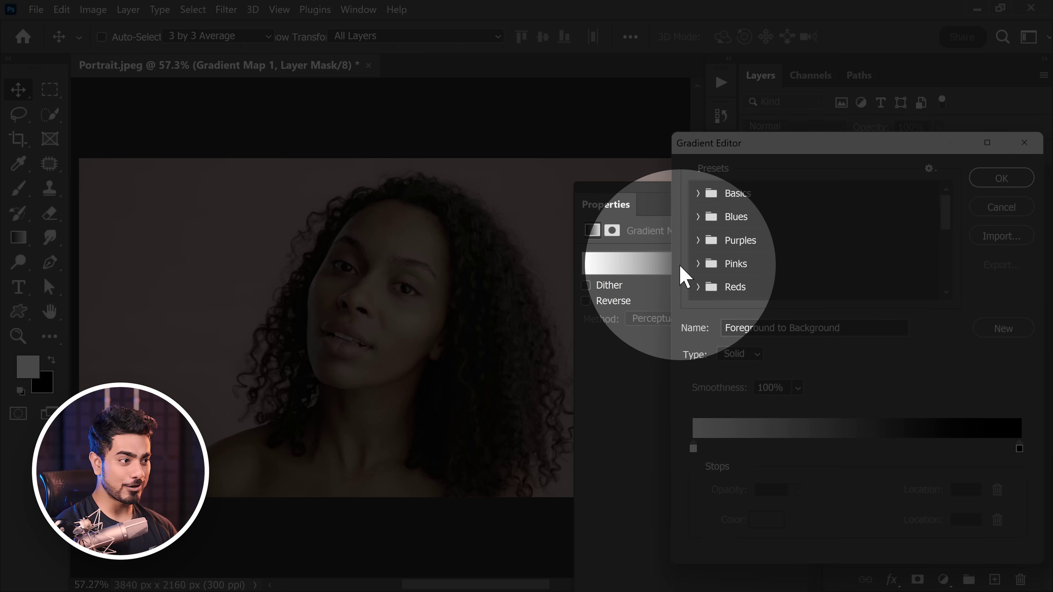
{"action": "left_click", "coordinate": [1024, 451]}
{"action": "left_click", "coordinate": [772, 532]}
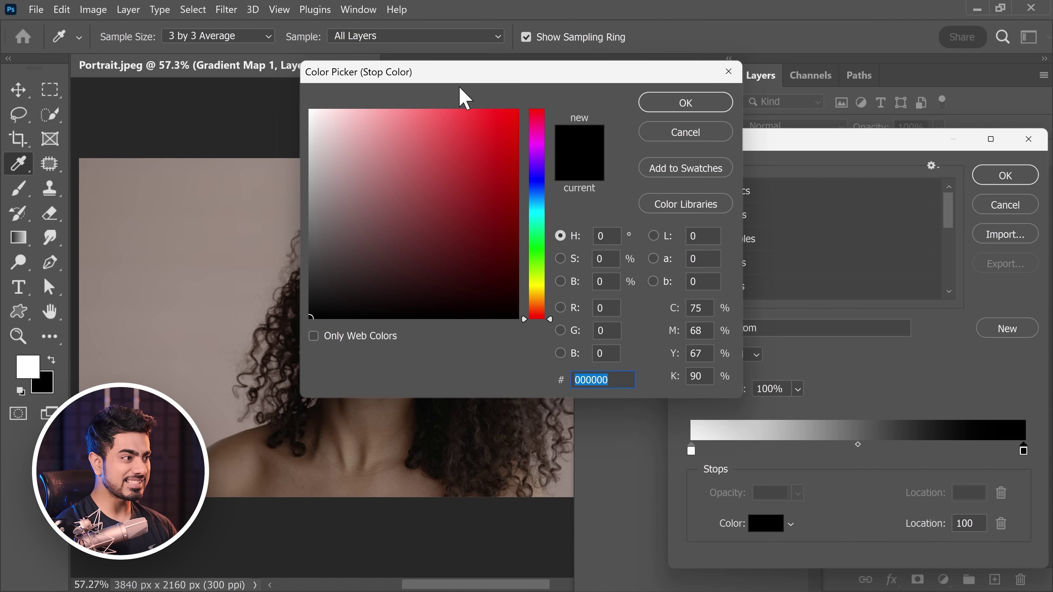
{"action": "left_click_drag", "start_coordinate": [463, 94], "coordinate": [703, 127]}
{"action": "left_click", "coordinate": [398, 317]}
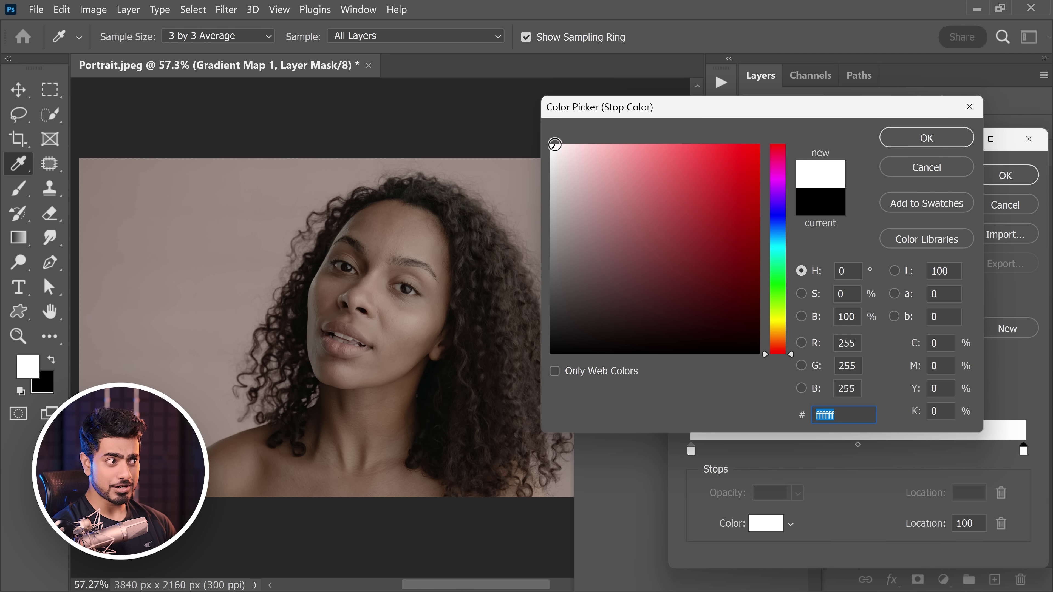
{"action": "left_click", "coordinate": [912, 143]}
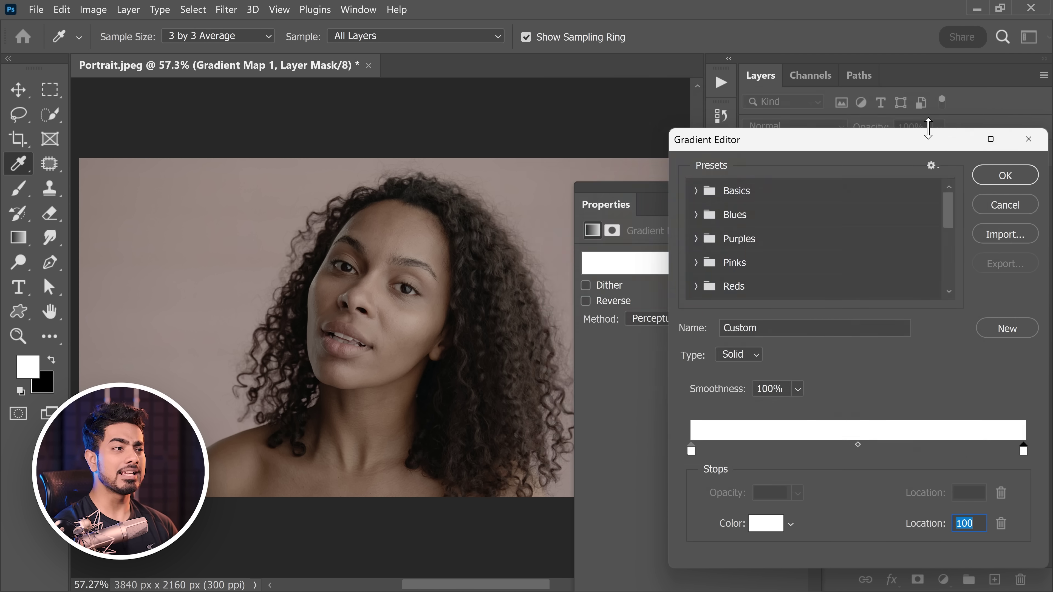
{"action": "left_click_drag", "start_coordinate": [929, 137], "coordinate": [541, 167]}
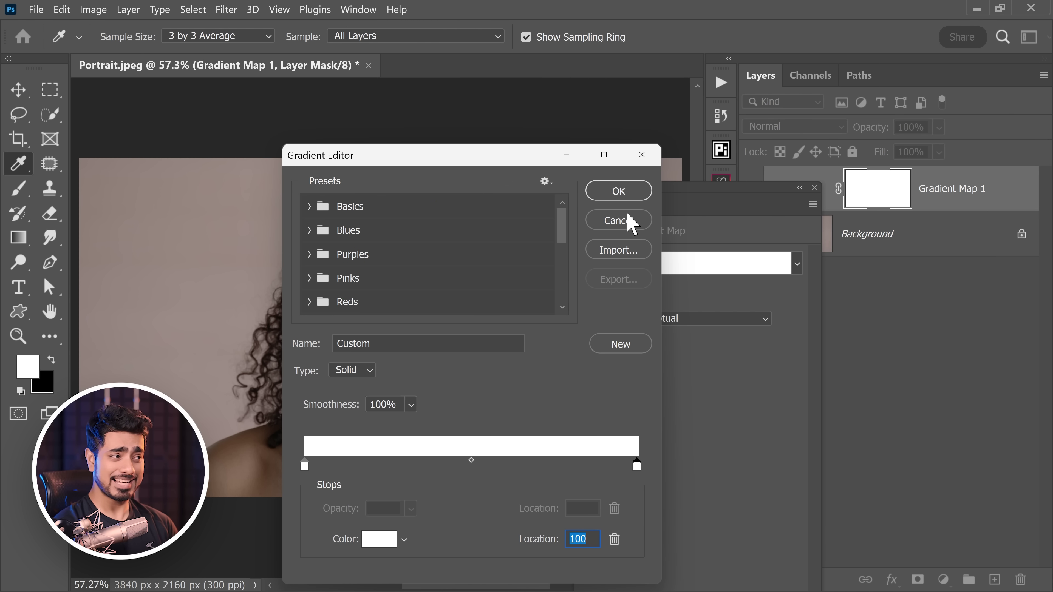
{"action": "left_click", "coordinate": [622, 221]}
{"action": "left_click", "coordinate": [815, 188]}
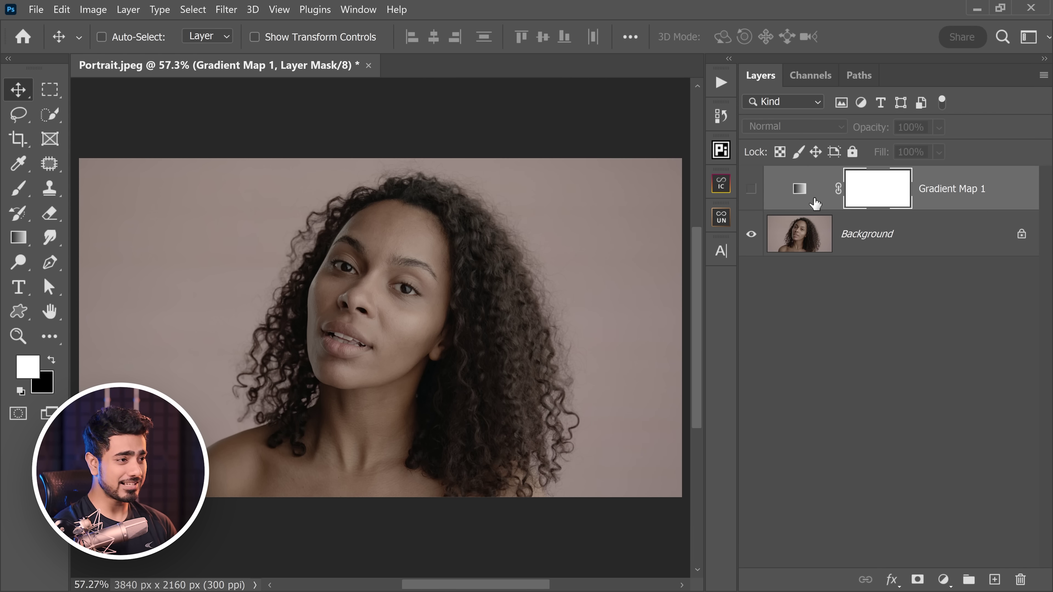
{"action": "left_click", "coordinate": [800, 191]}
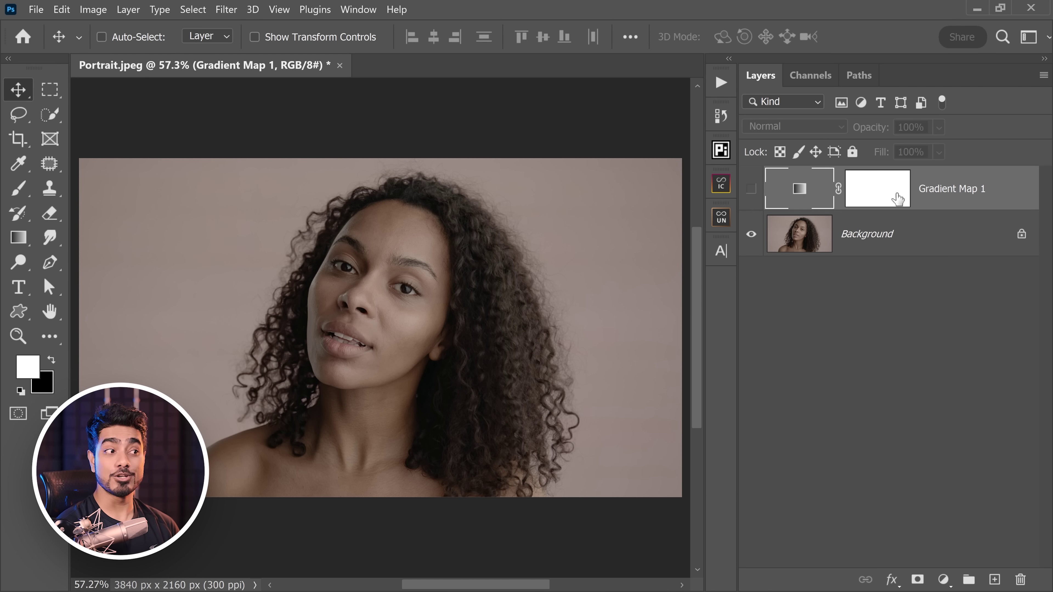
{"action": "left_click", "coordinate": [898, 199], "text": "shift"}
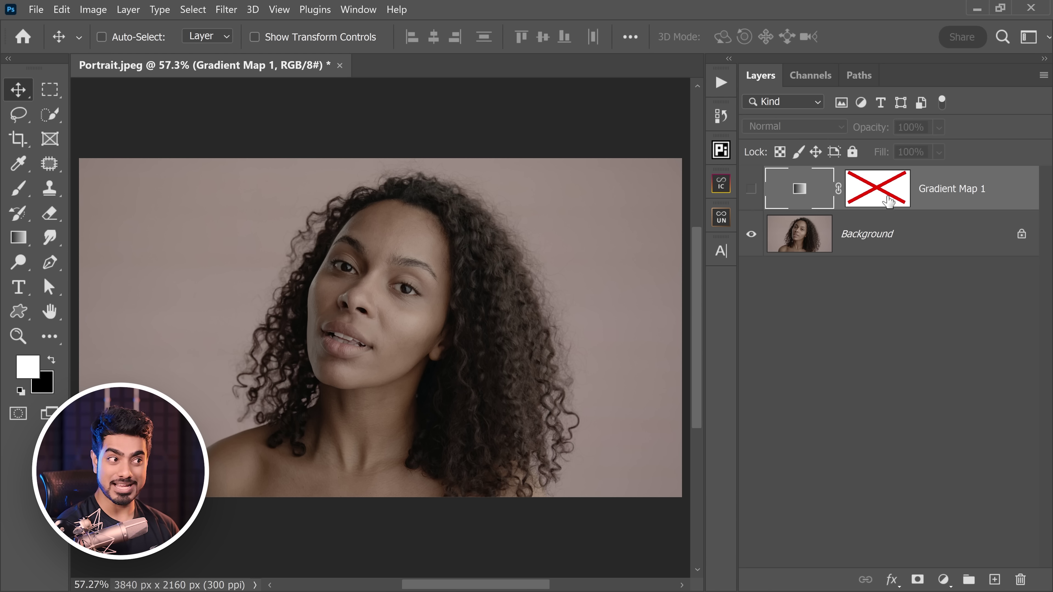
{"action": "left_click", "coordinate": [891, 197], "text": "shift"}
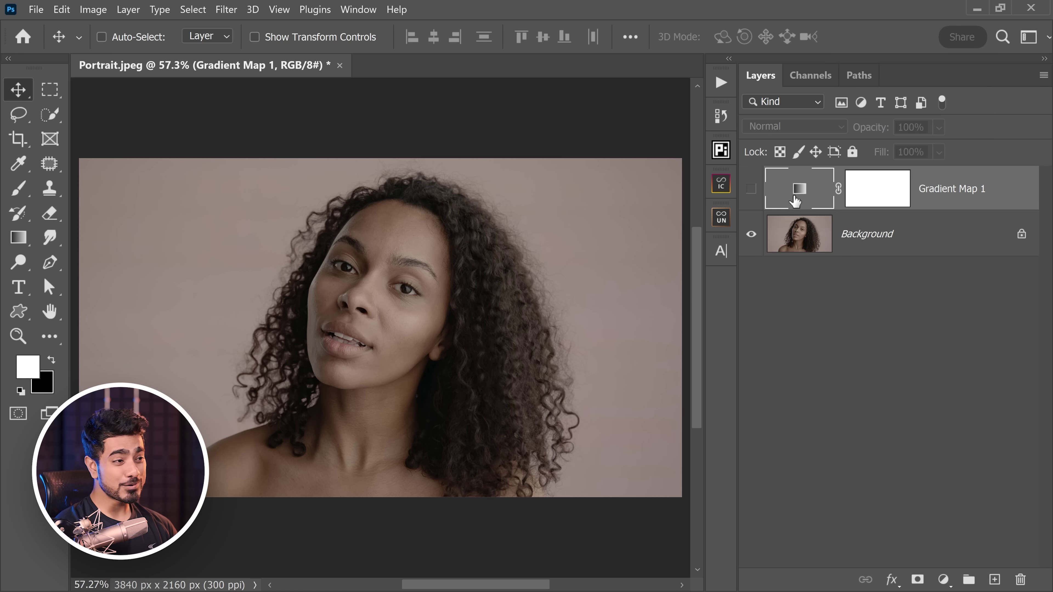
- In the Gradient Editor, set the right stop to the light cheek skin tone
{"action": "double_click", "coordinate": [804, 193]}
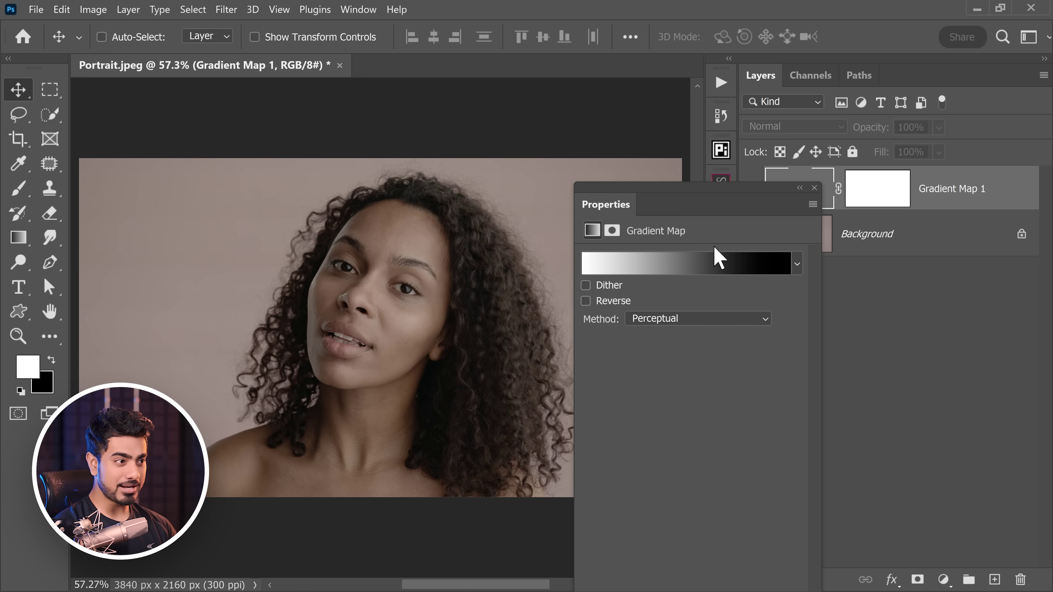
{"action": "left_click", "coordinate": [702, 272]}
{"action": "left_click_drag", "start_coordinate": [415, 163], "coordinate": [663, 133]}
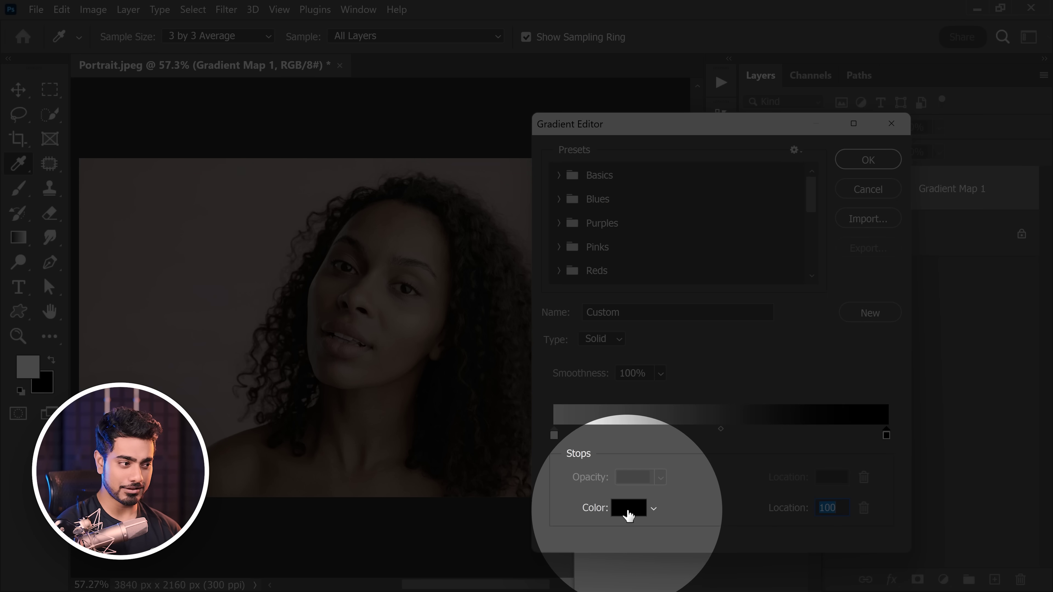
{"action": "left_click", "coordinate": [630, 514]}
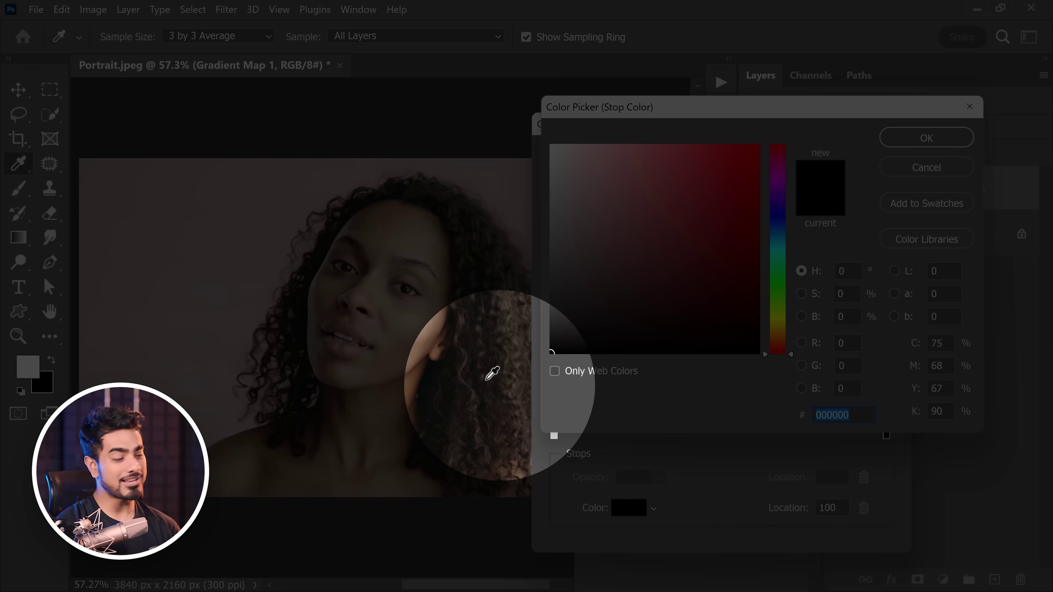
{"action": "left_click_drag", "start_coordinate": [412, 322], "coordinate": [430, 322]}
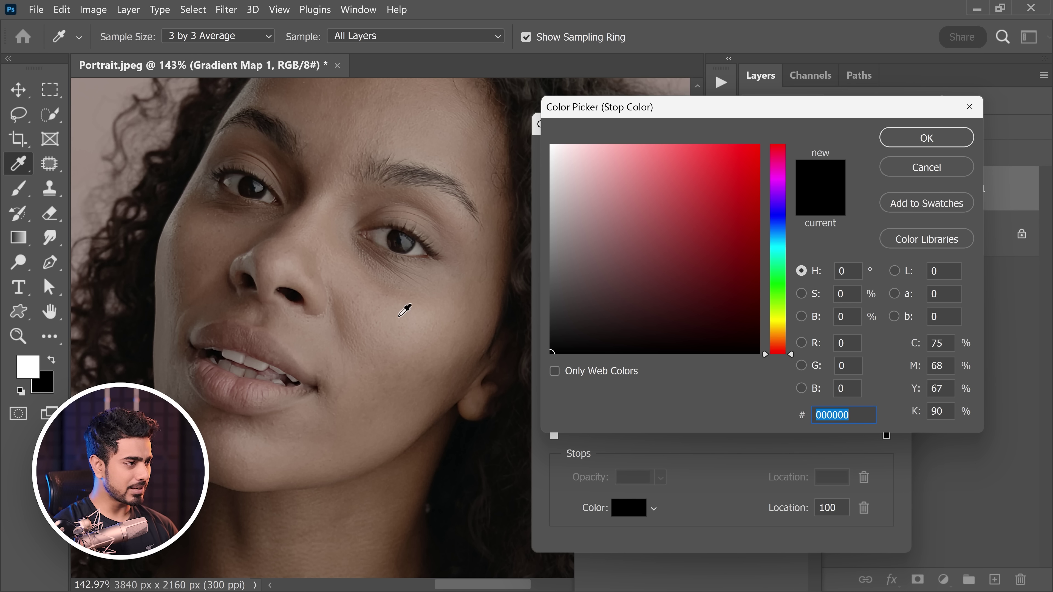
{"action": "left_click", "coordinate": [399, 316]}
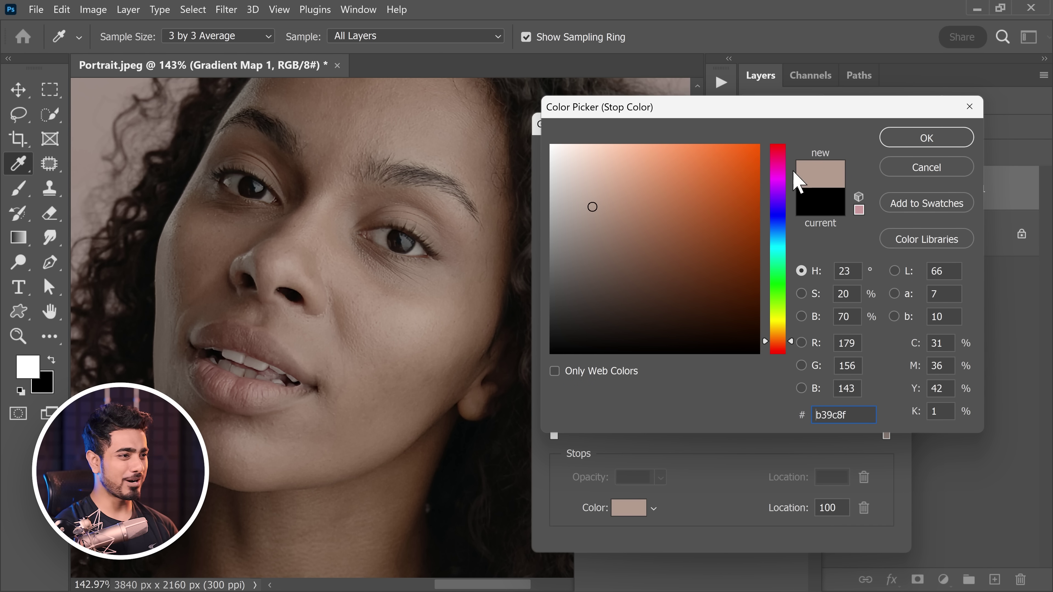
{"action": "left_click", "coordinate": [927, 138]}
{"action": "left_click_drag", "start_coordinate": [482, 254], "coordinate": [387, 266]}
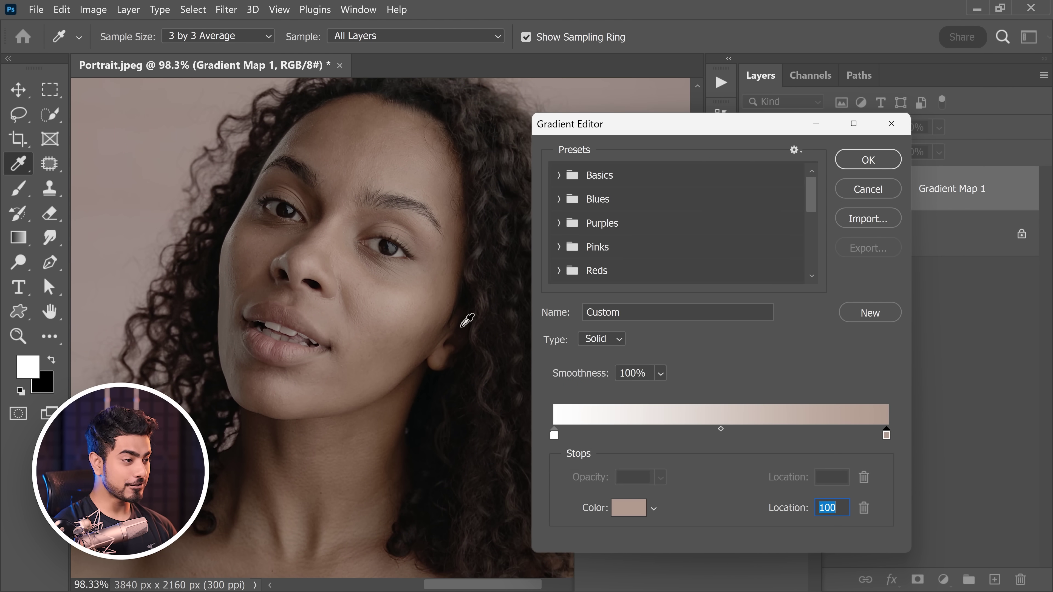
- Set the left gradient stop to a dark hair brown sampled from the portrait
{"action": "left_click", "coordinate": [554, 436]}
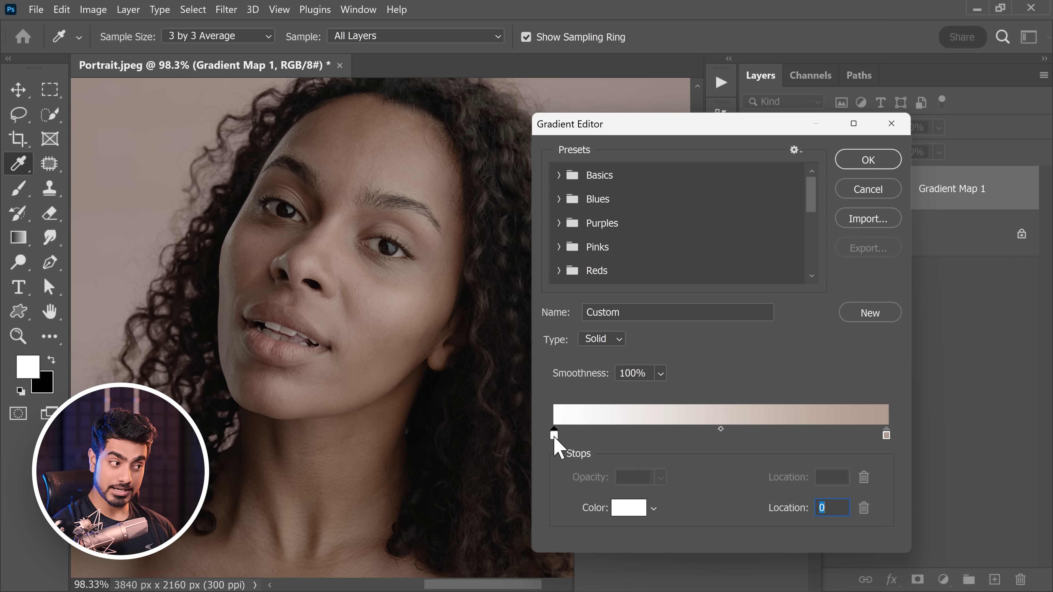
{"action": "double_click", "coordinate": [555, 437]}
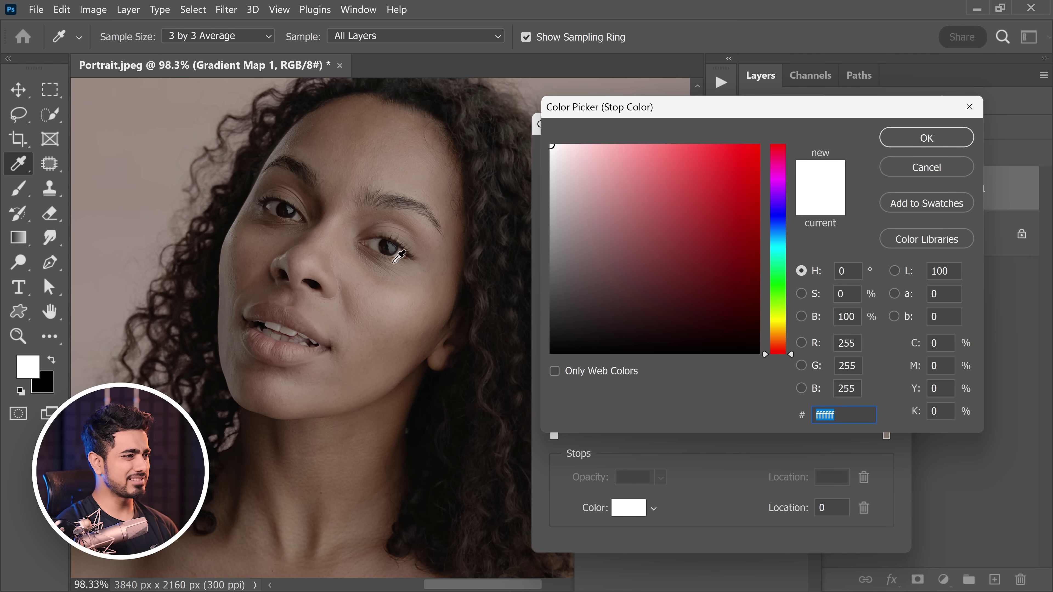
{"action": "left_click_drag", "start_coordinate": [399, 255], "coordinate": [384, 298]}
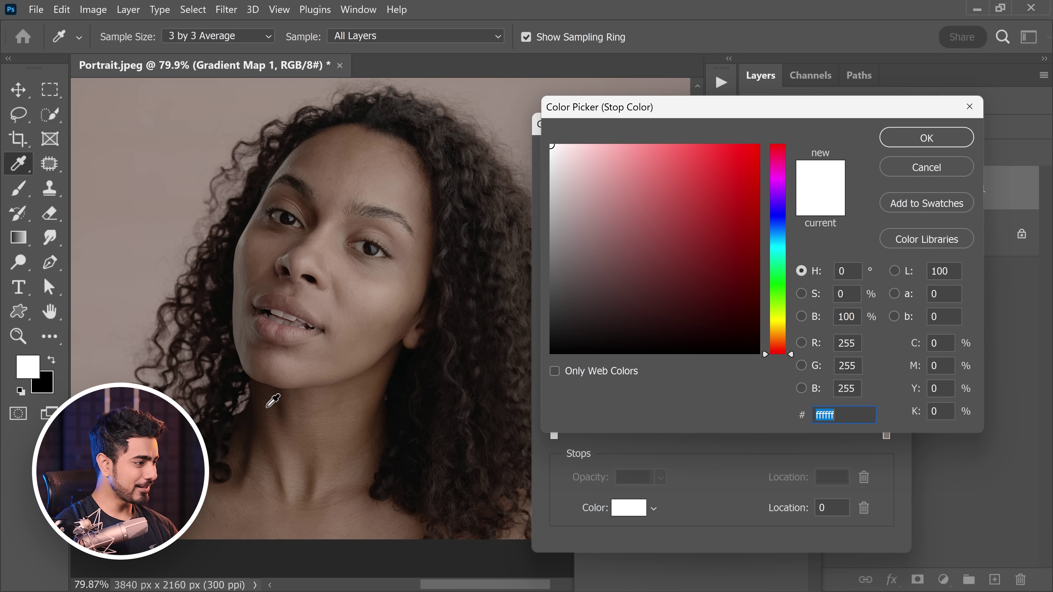
{"action": "left_click_drag", "start_coordinate": [268, 408], "coordinate": [259, 407]}
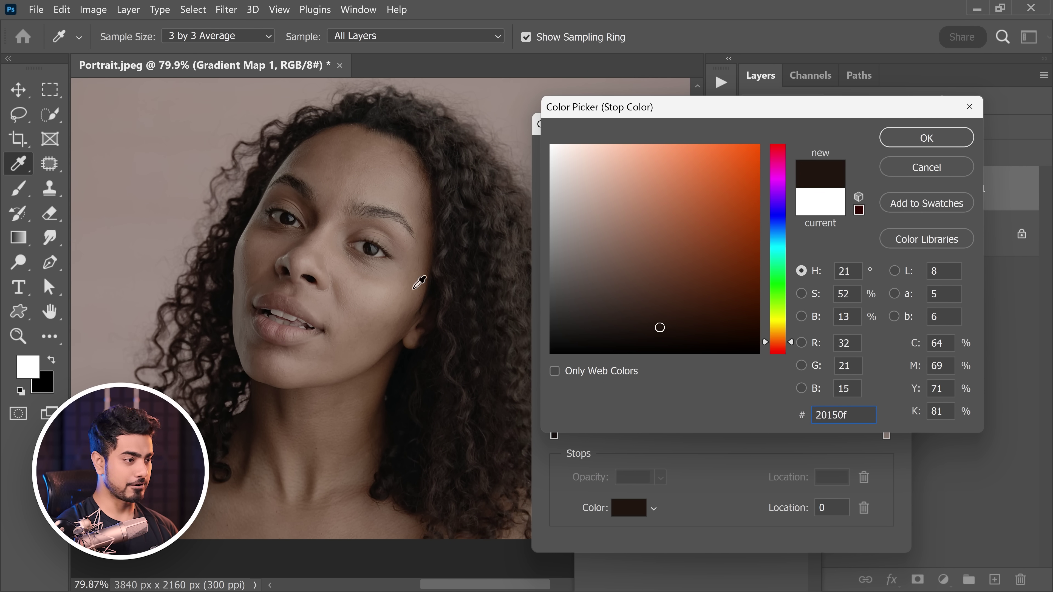
{"action": "left_click", "coordinate": [934, 140]}
- Add a middle stop at 51 sampled from mid skin tone, then apply the gradient
{"action": "left_click", "coordinate": [721, 436]}
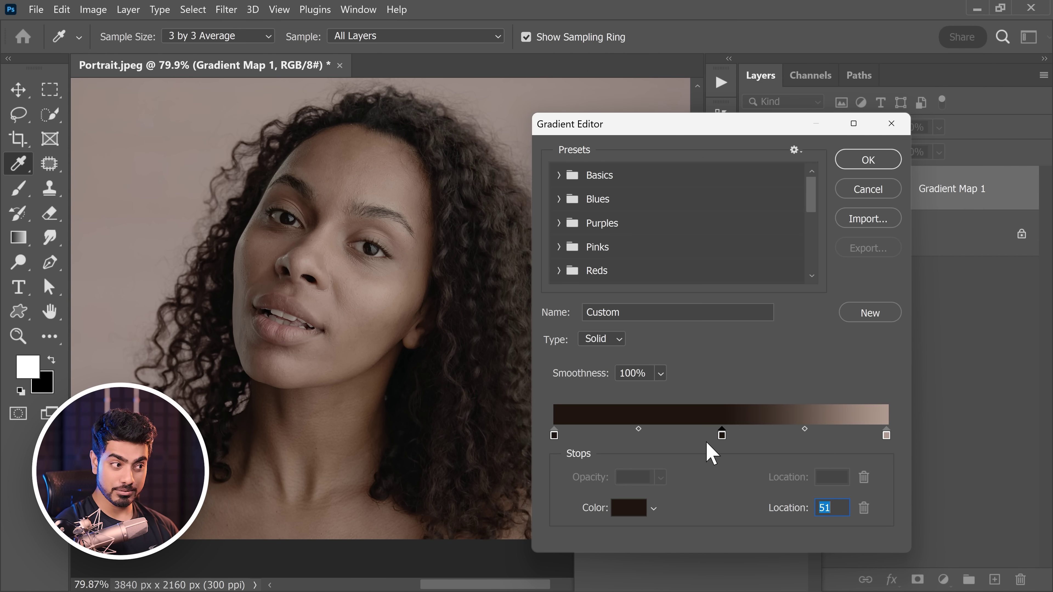
{"action": "left_click", "coordinate": [628, 508]}
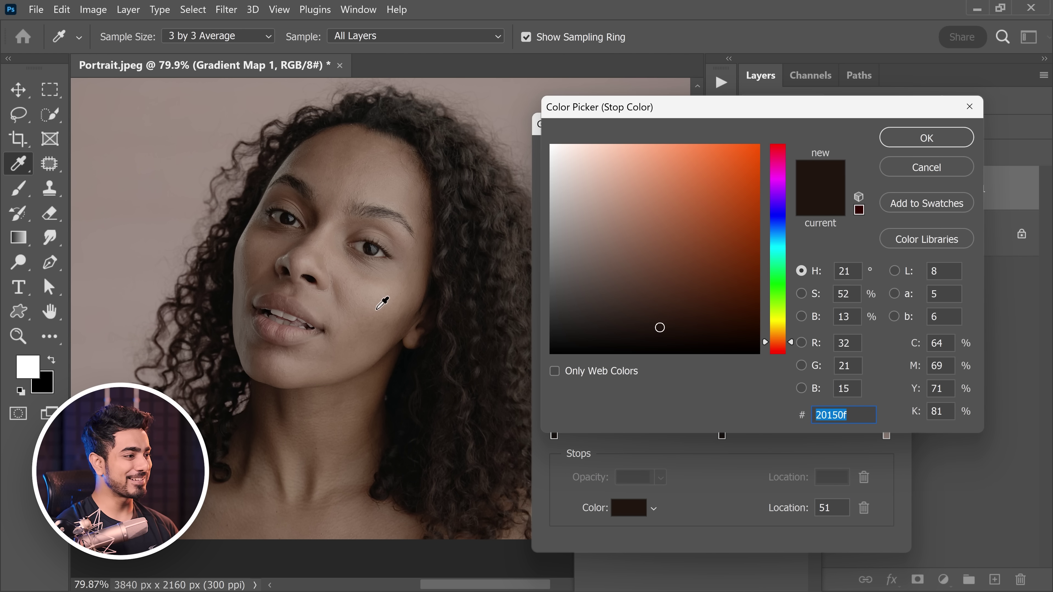
{"action": "left_click", "coordinate": [376, 330]}
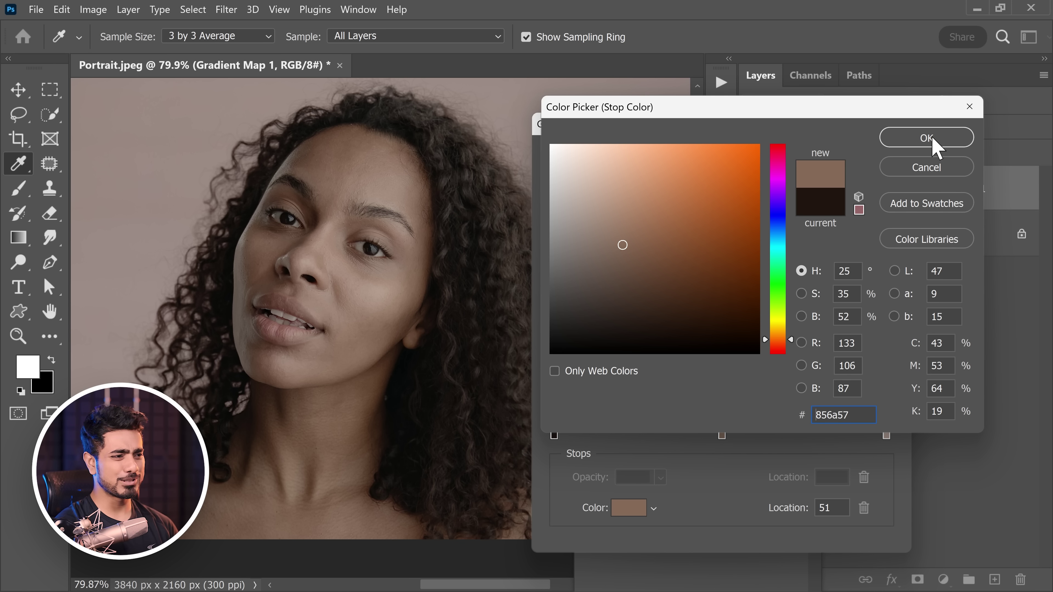
{"action": "left_click", "coordinate": [933, 140]}
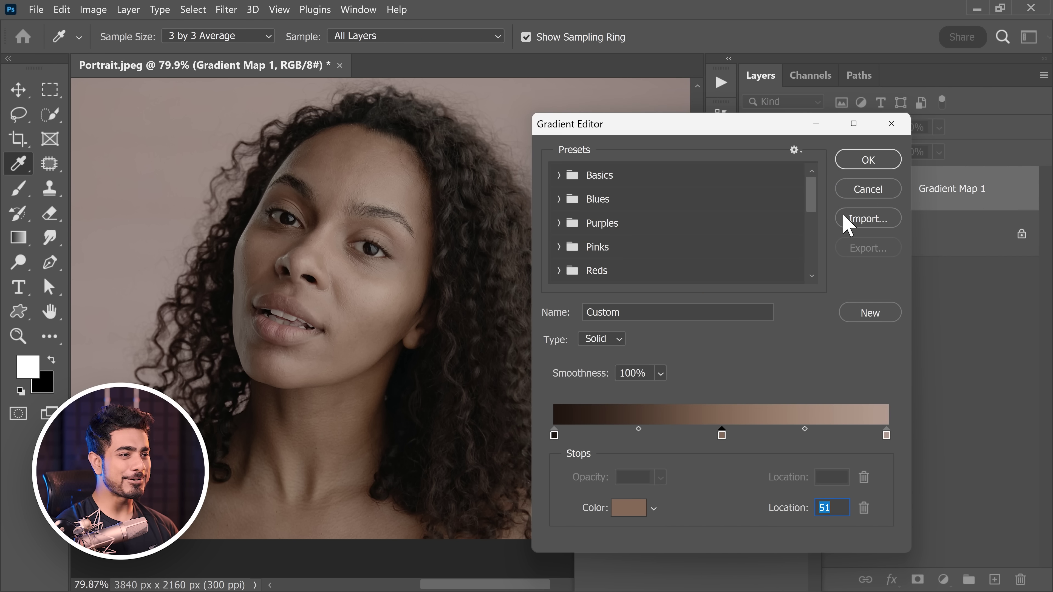
{"action": "left_click", "coordinate": [868, 160]}
{"action": "left_click", "coordinate": [815, 189]}
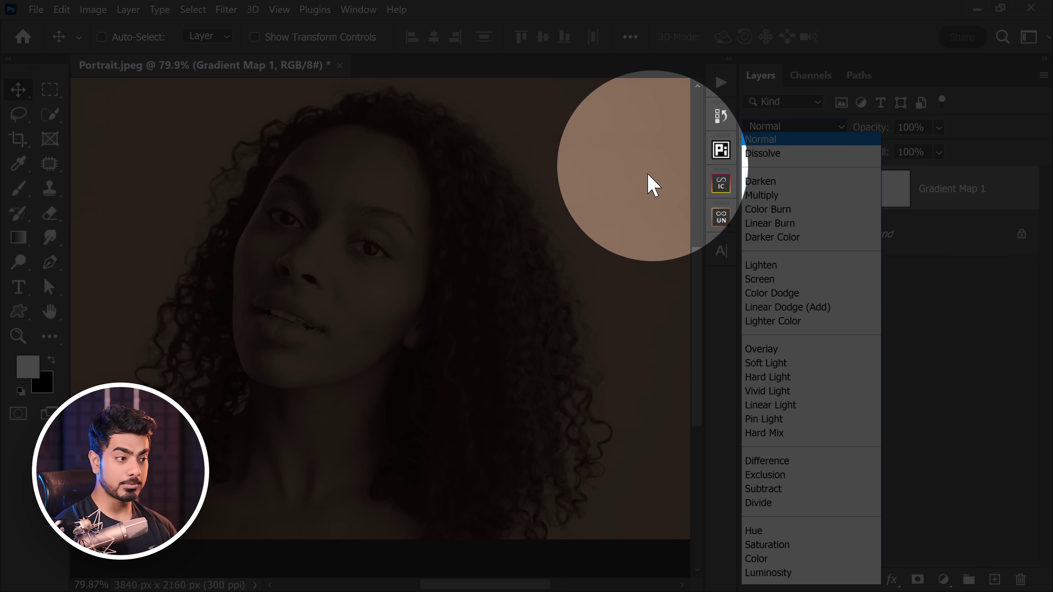
- Switch Gradient Map 1 to Color blend mode and toggle its visibility to compare
{"action": "left_click", "coordinate": [761, 560]}
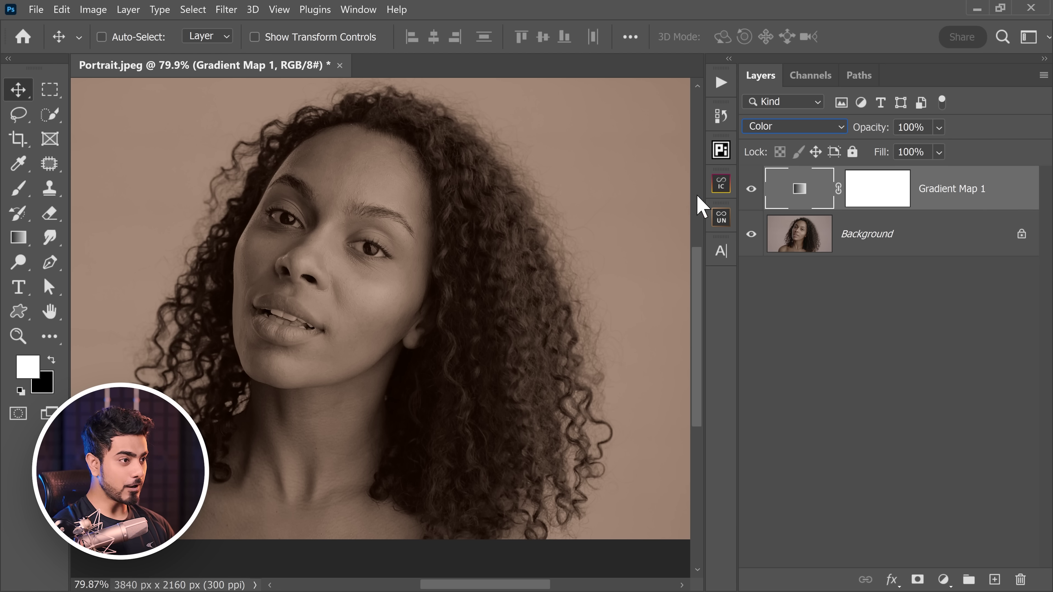
{"action": "left_click", "coordinate": [751, 191]}
{"action": "left_click", "coordinate": [752, 191]}
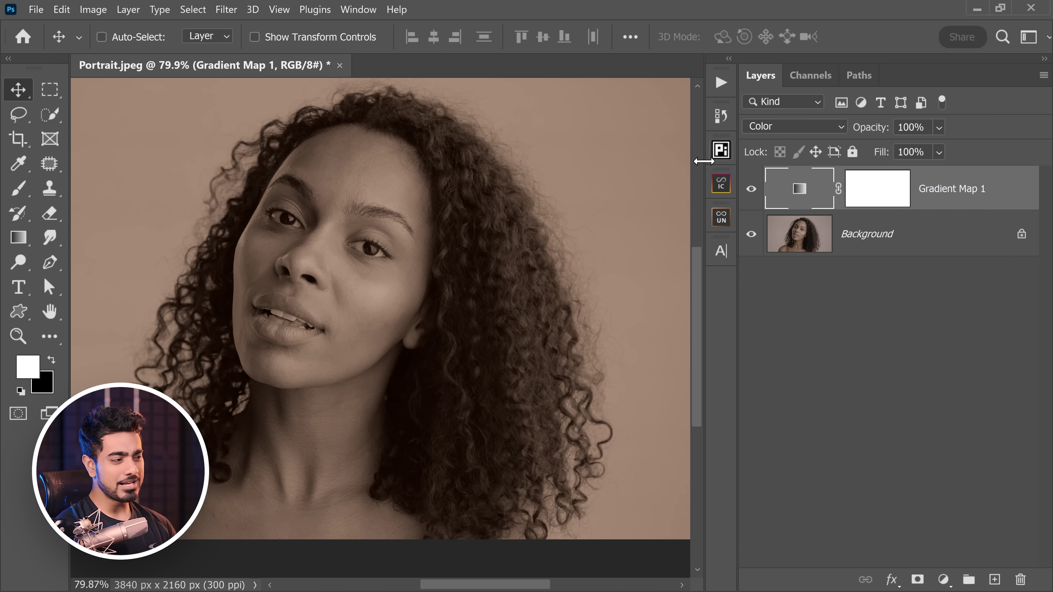
{"action": "left_click", "coordinate": [752, 194]}
{"action": "left_click", "coordinate": [798, 232]}
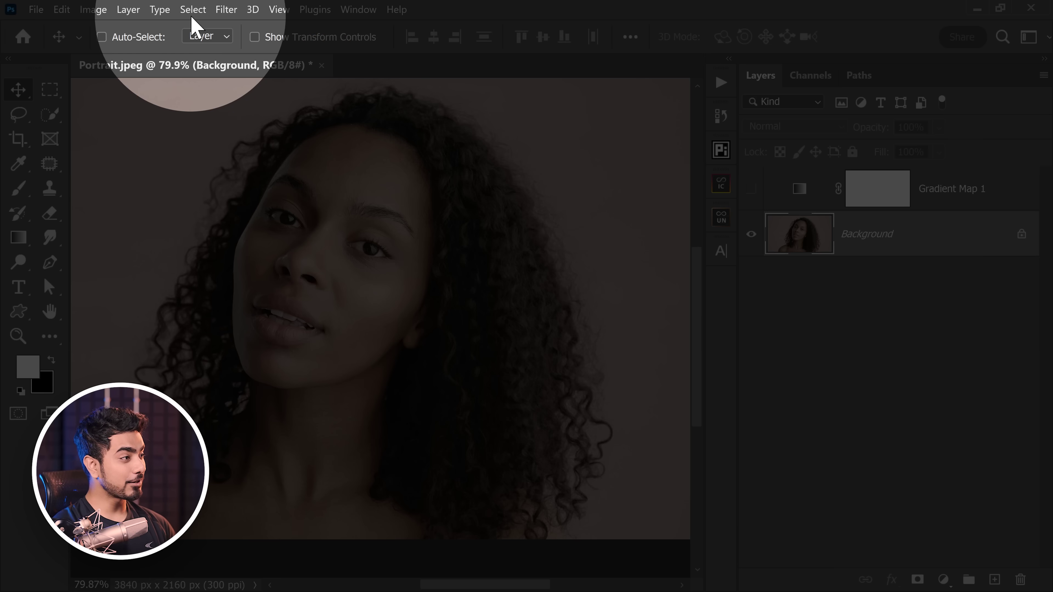
{"action": "left_click", "coordinate": [192, 9]}
{"action": "left_click", "coordinate": [232, 157]}
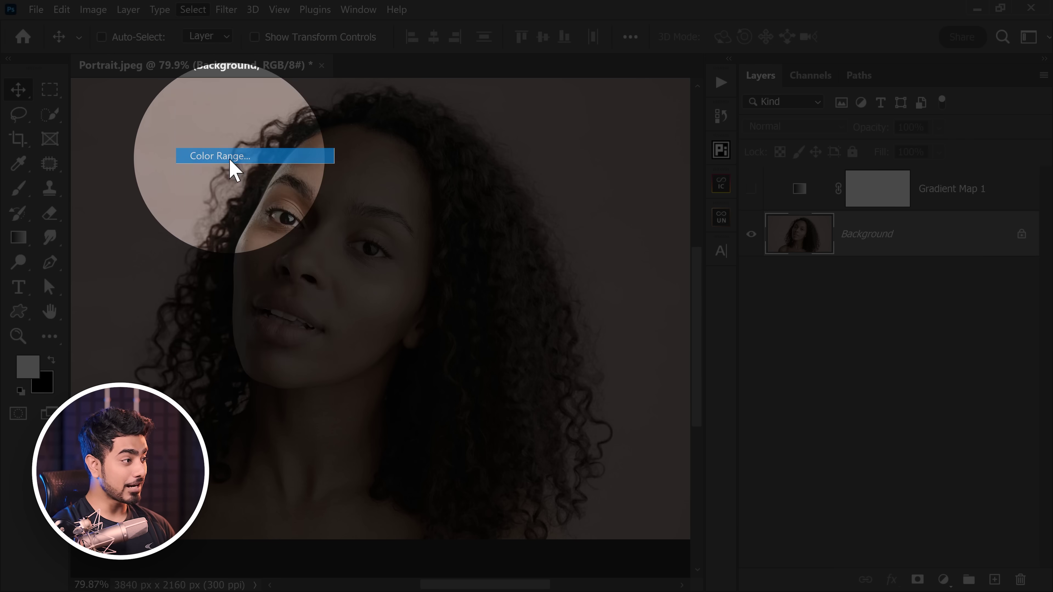
{"action": "left_click", "coordinate": [774, 226]}
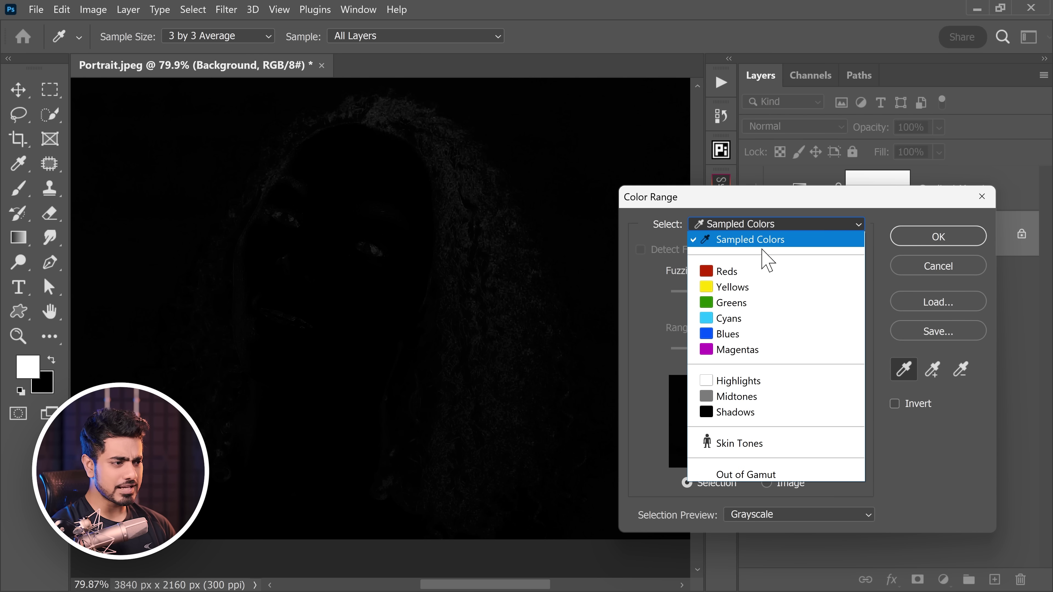
{"action": "left_click", "coordinate": [749, 440]}
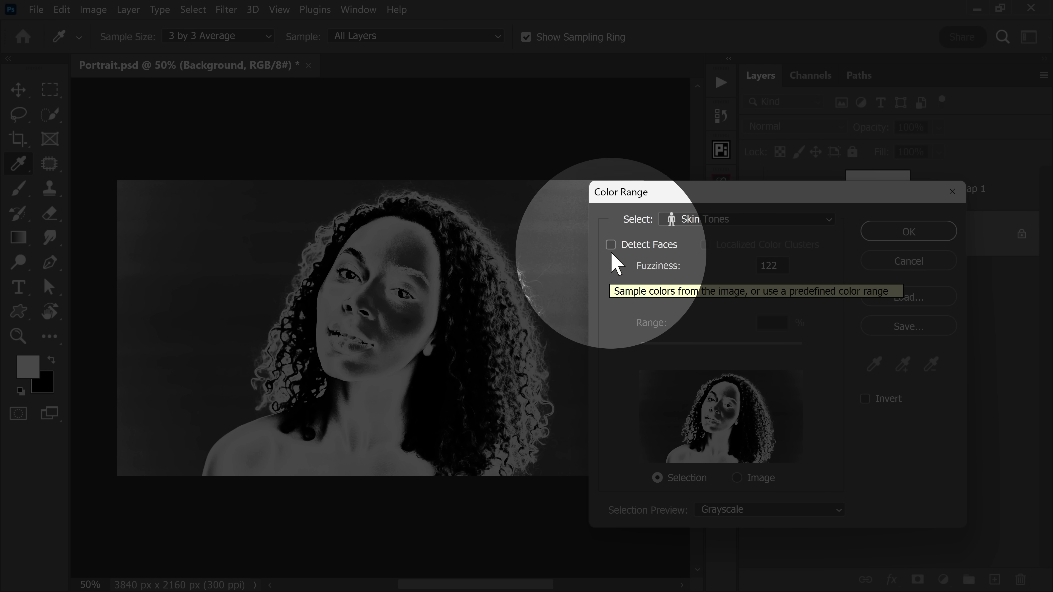
{"action": "left_click", "coordinate": [611, 244]}
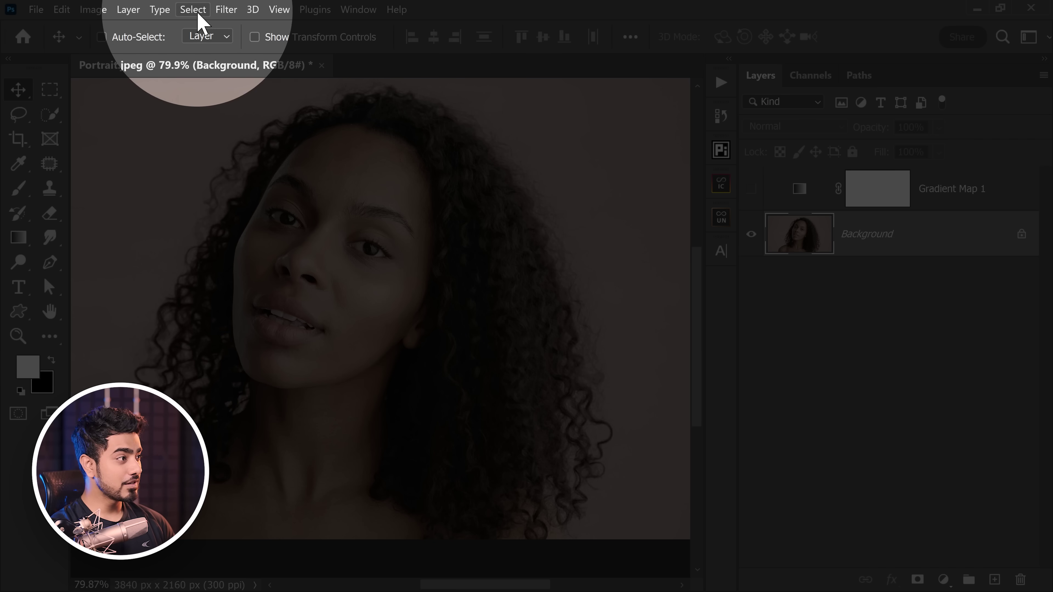
{"action": "left_click", "coordinate": [194, 10]}
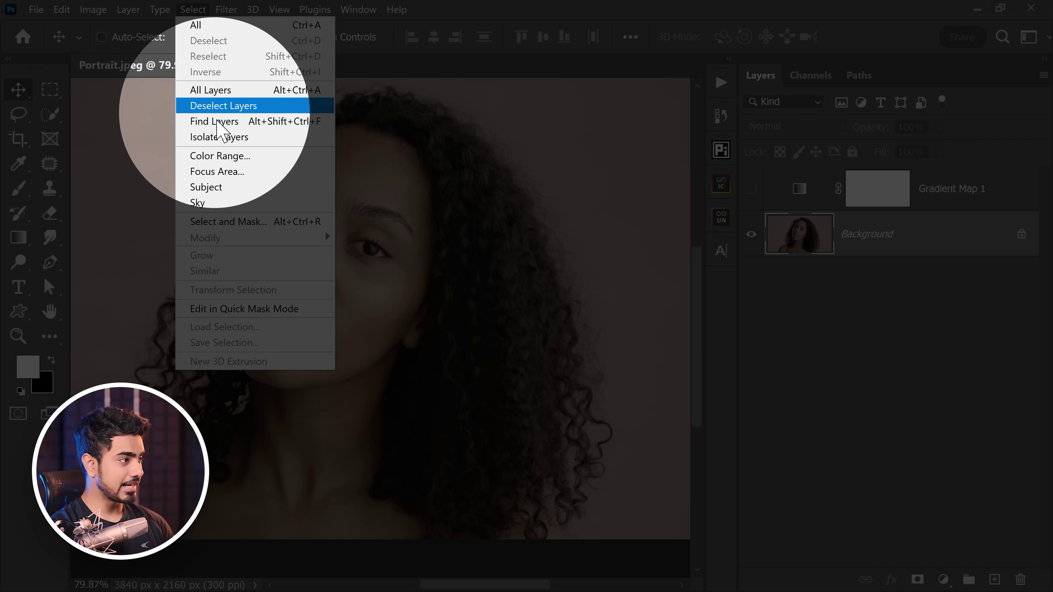
{"action": "left_click", "coordinate": [224, 157]}
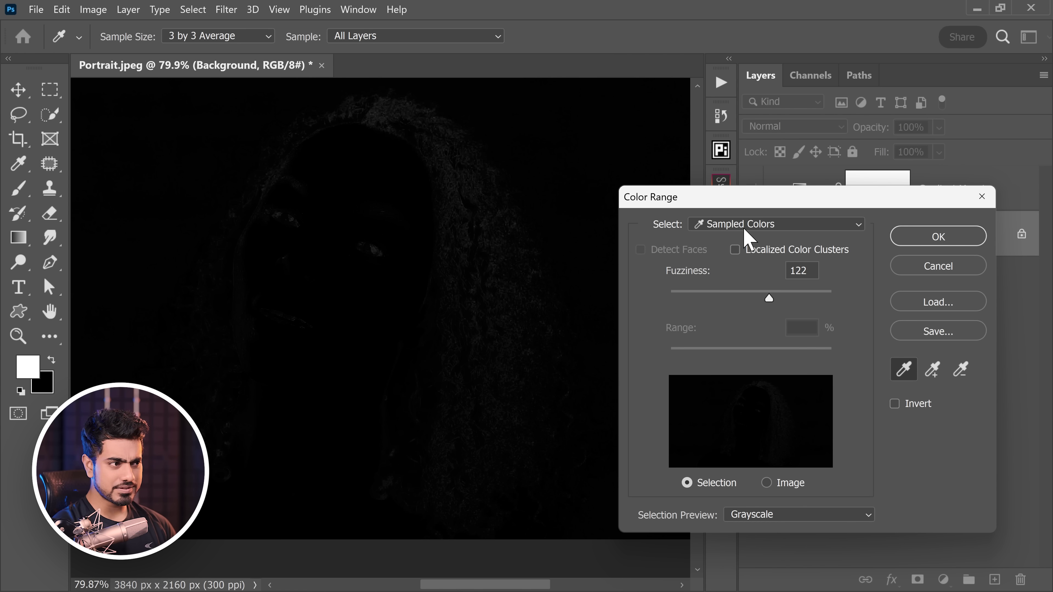
{"action": "left_click", "coordinate": [348, 249]}
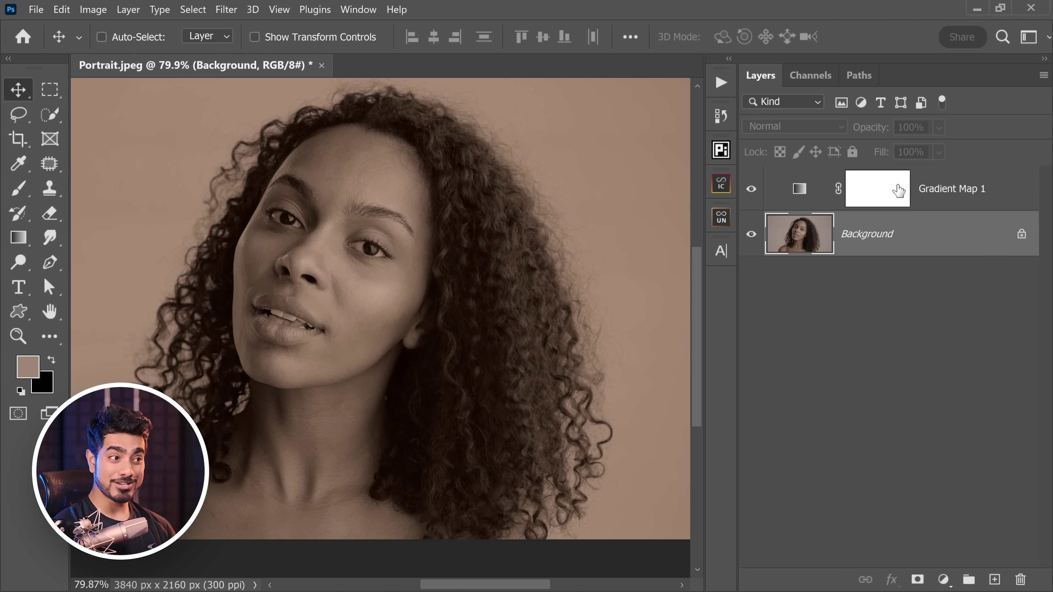
- Invert Gradient Map 1's mask to black and paint the tint back onto the neck at brush size 175
{"action": "left_click", "coordinate": [896, 193]}
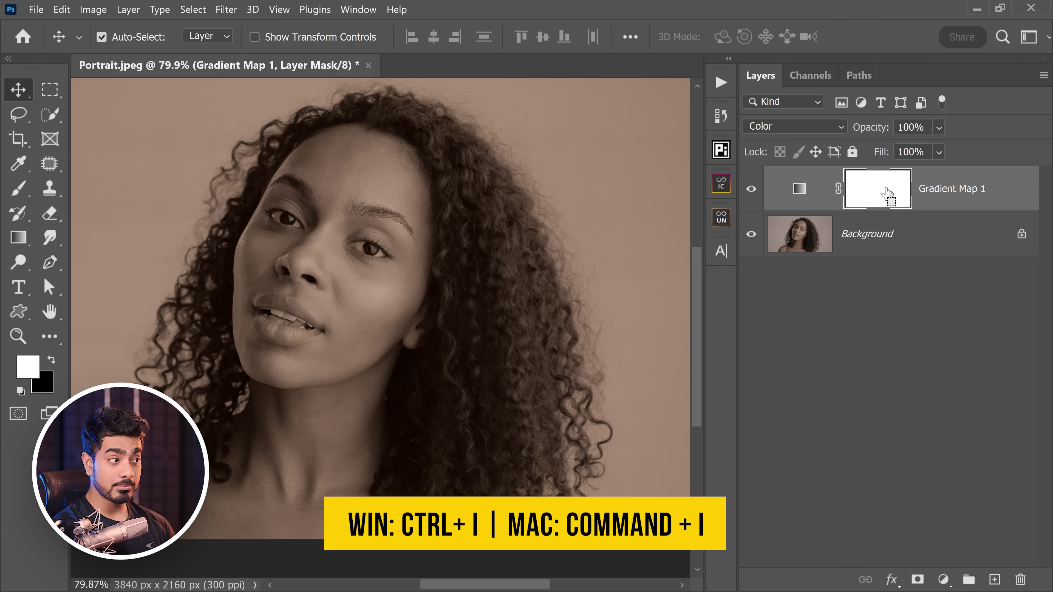
{"action": "key", "text": "ctrl+i"}
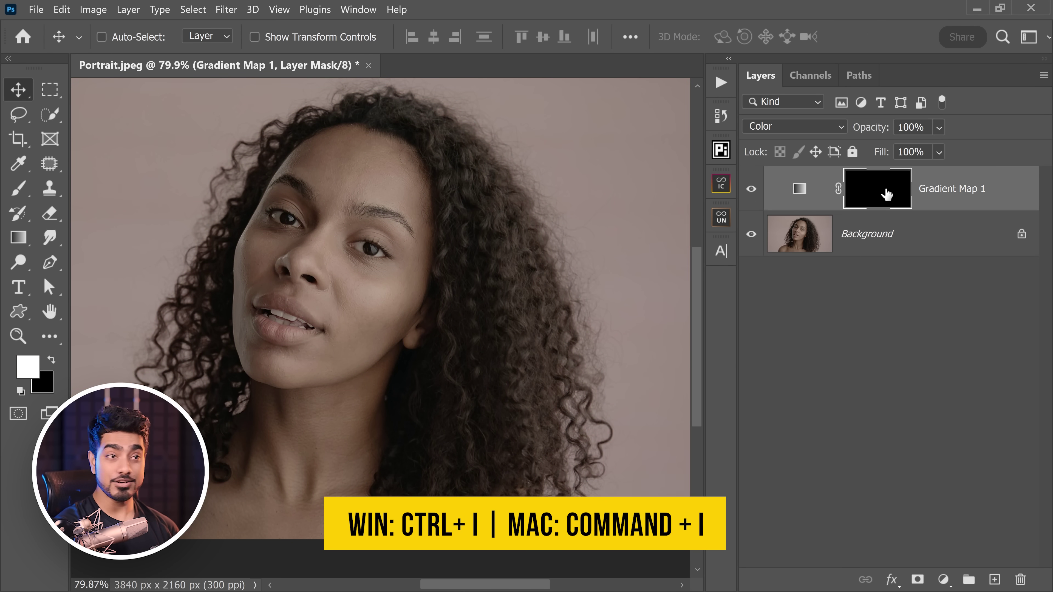
{"action": "left_click", "coordinate": [19, 190]}
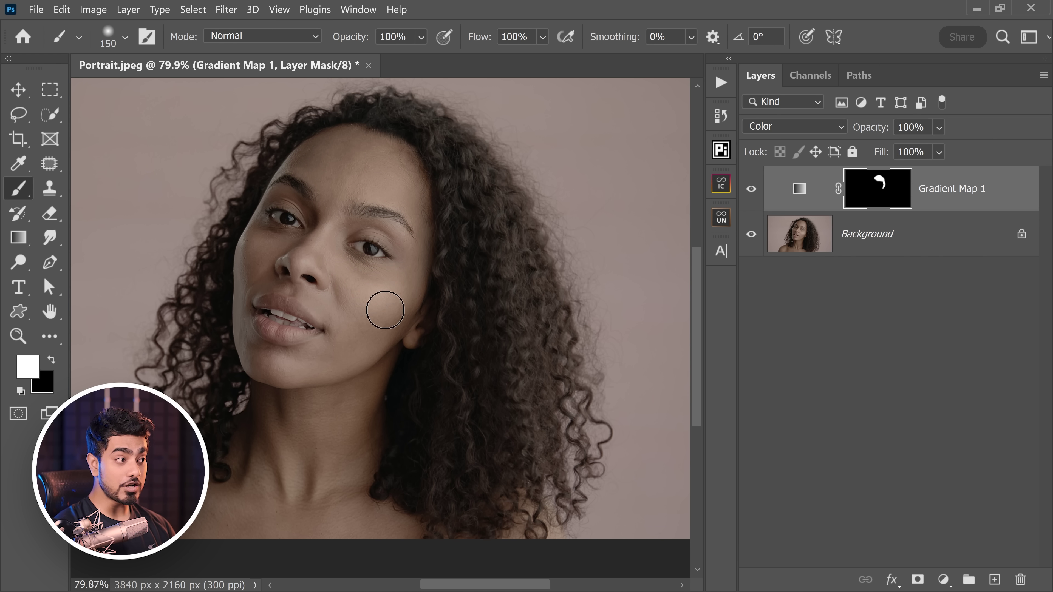
{"action": "left_click_drag", "start_coordinate": [369, 320], "coordinate": [382, 308]}
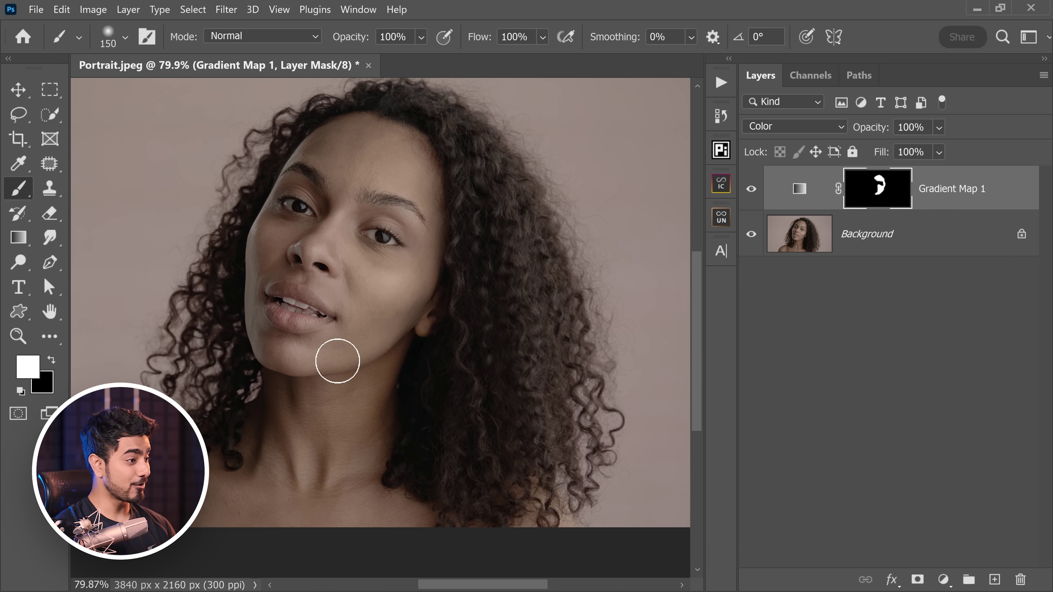
{"action": "key", "text": "bracketright"}
{"action": "scroll", "coordinate": [316, 341], "scroll_direction": "down", "scroll_amount": 1}
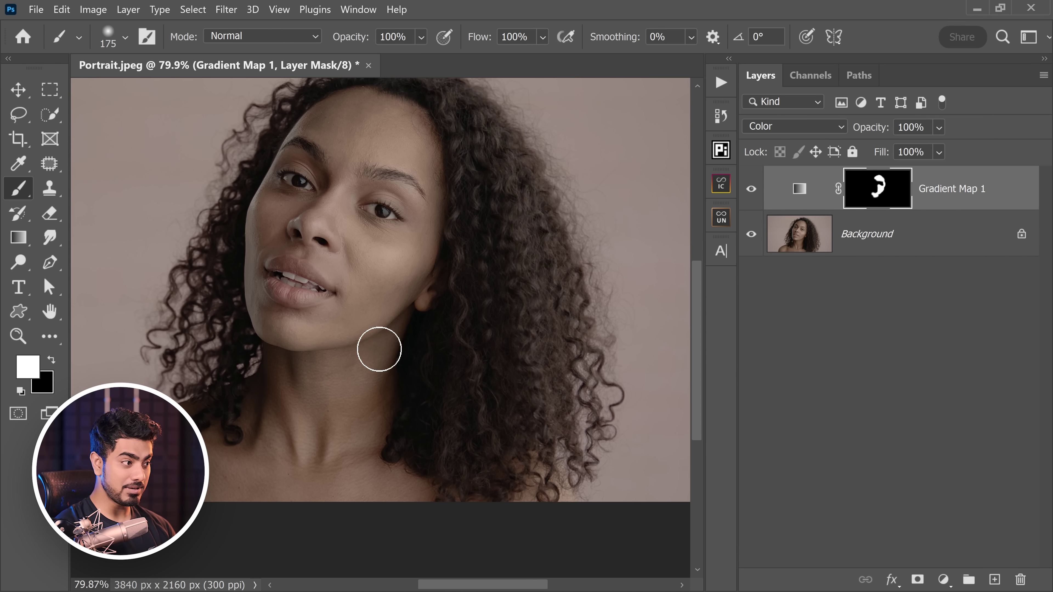
{"action": "left_click_drag", "start_coordinate": [374, 345], "coordinate": [350, 397]}
- Paint the tint back over the remaining face and shoulder skin, adjusting brush size between 175 and 250
{"action": "left_click", "coordinate": [355, 315]}
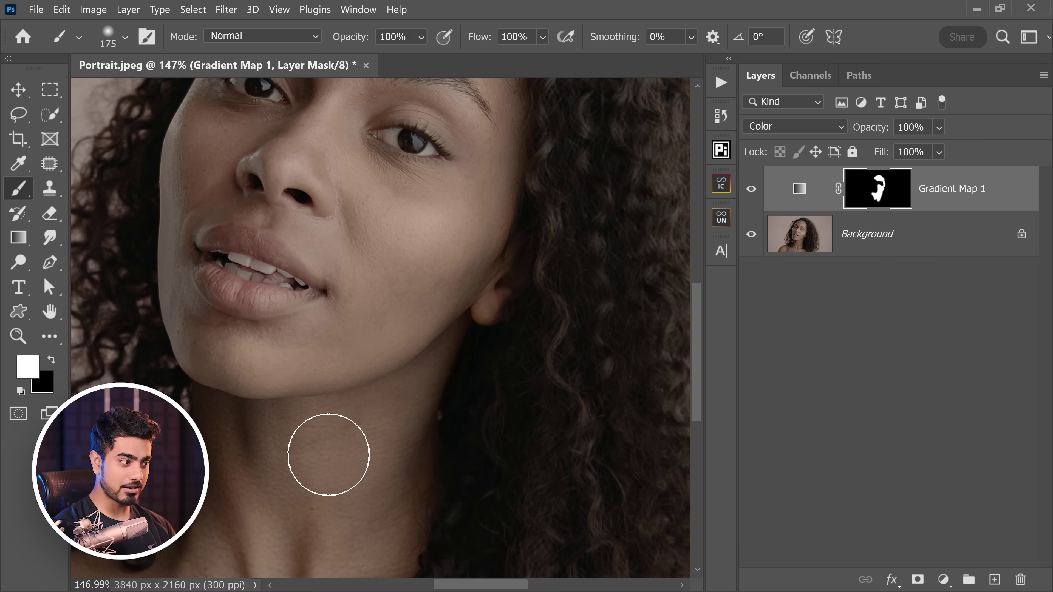
{"action": "scroll", "coordinate": [340, 390], "scroll_direction": "down", "scroll_amount": 3}
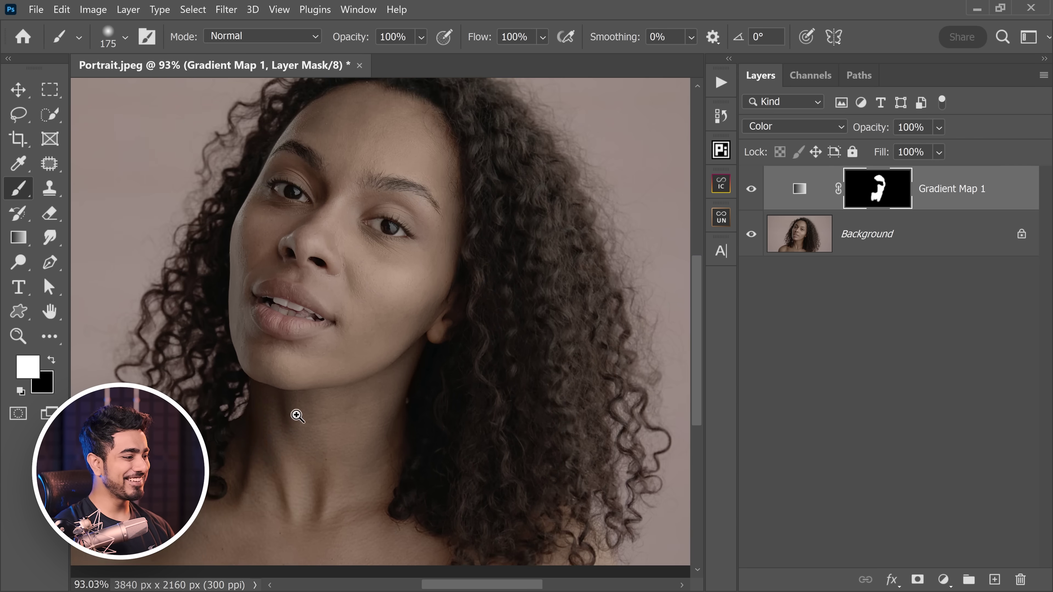
{"action": "scroll", "coordinate": [298, 416], "scroll_direction": "down", "scroll_amount": 2}
{"action": "left_click_drag", "start_coordinate": [512, 508], "coordinate": [415, 511]}
{"action": "key", "text": "bracketright"}
{"action": "key", "text": "bracketright"}
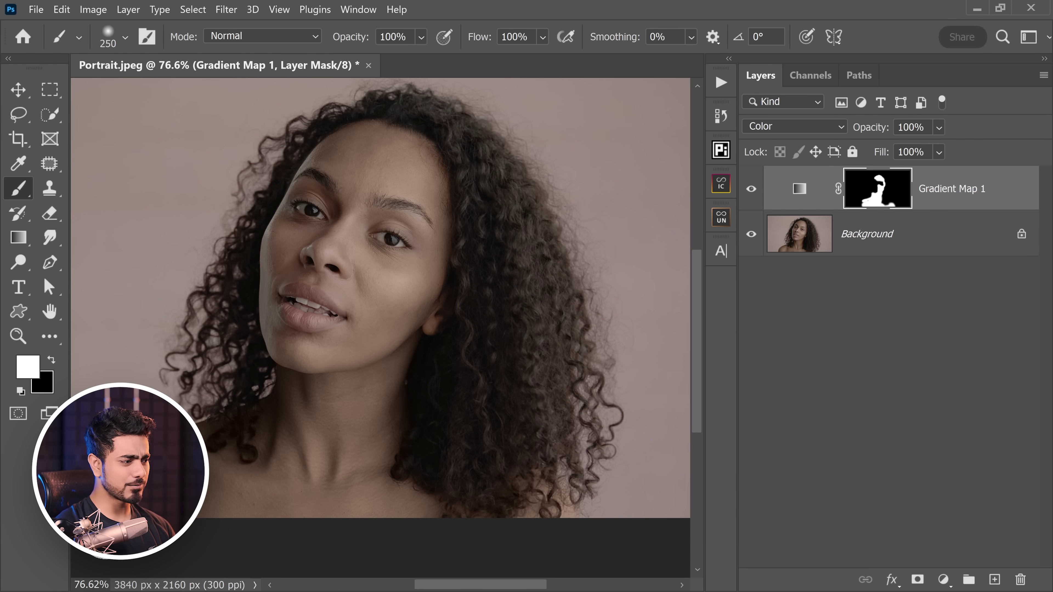
{"action": "key", "text": "bracketleft"}
{"action": "scroll", "coordinate": [305, 312], "scroll_direction": "up", "scroll_amount": 1}
{"action": "key", "text": "bracketleft"}
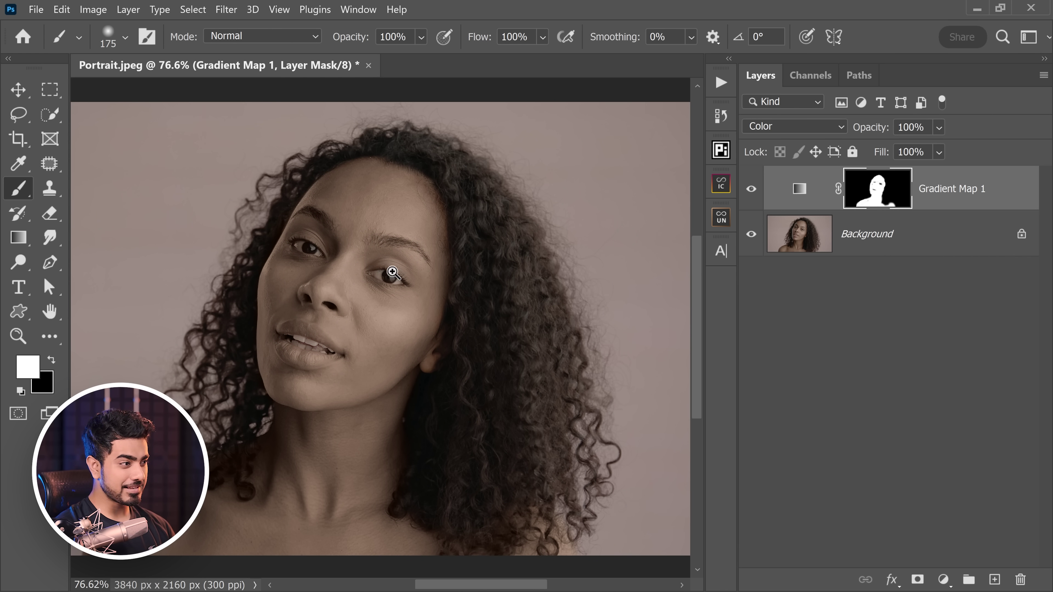
- Zoom in on the face and set up painting colours, ending on default black and white
{"action": "left_click_drag", "start_coordinate": [392, 272], "coordinate": [419, 271]}
{"action": "key", "text": "x"}
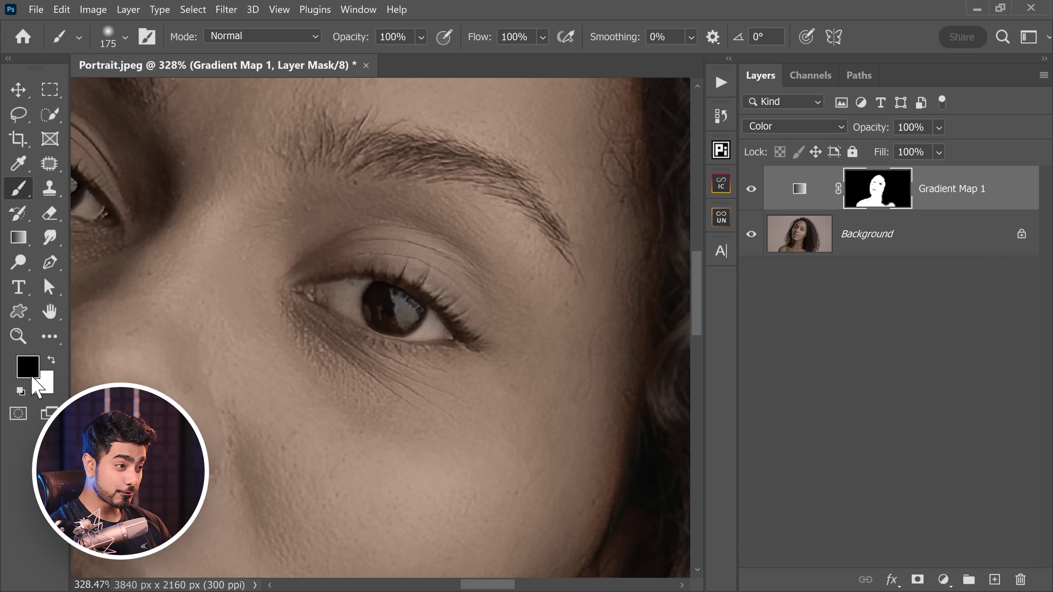
{"action": "key", "text": "x"}
{"action": "key", "text": "x"}
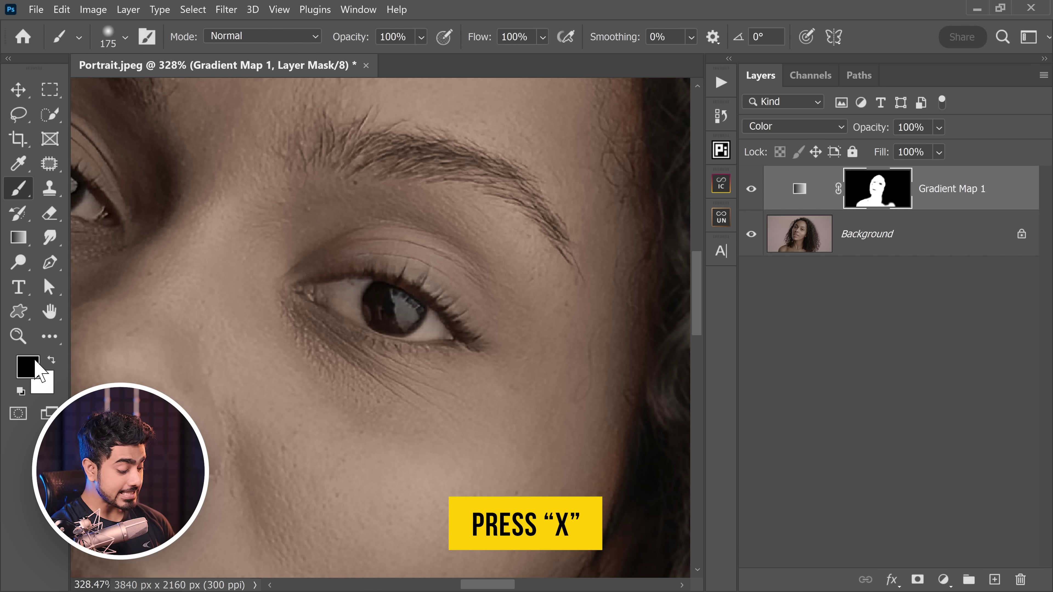
{"action": "key", "text": "x"}
{"action": "key", "text": "x"}
{"action": "key", "text": "x"}
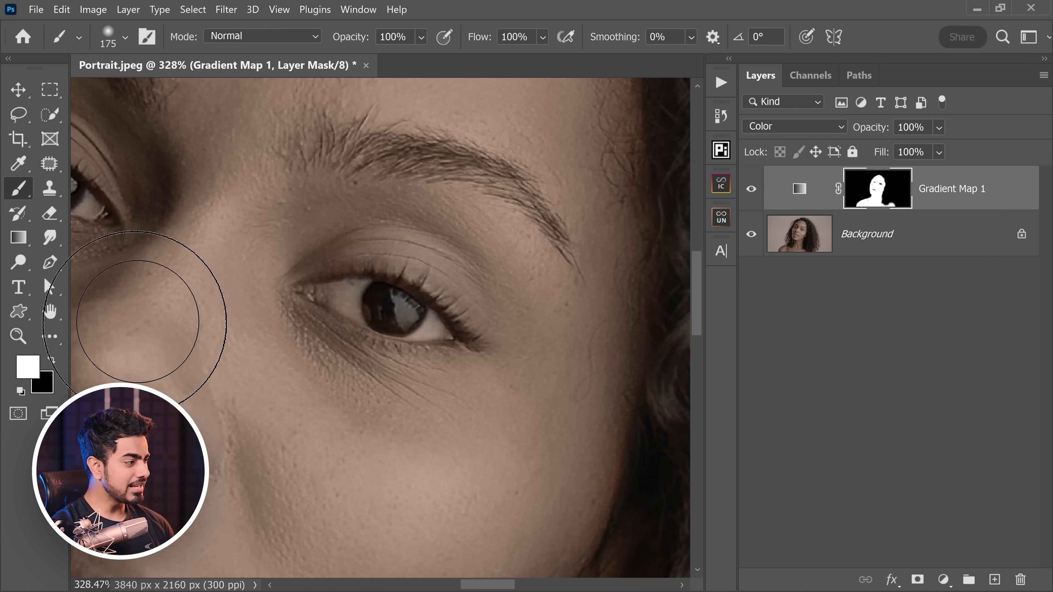
{"action": "left_click", "coordinate": [27, 366]}
{"action": "mouse_move", "coordinate": [615, 259]}
{"action": "left_mouse_down"}
{"action": "mouse_move", "coordinate": [600, 146]}
{"action": "mouse_move", "coordinate": [514, 246]}
{"action": "left_mouse_up"}
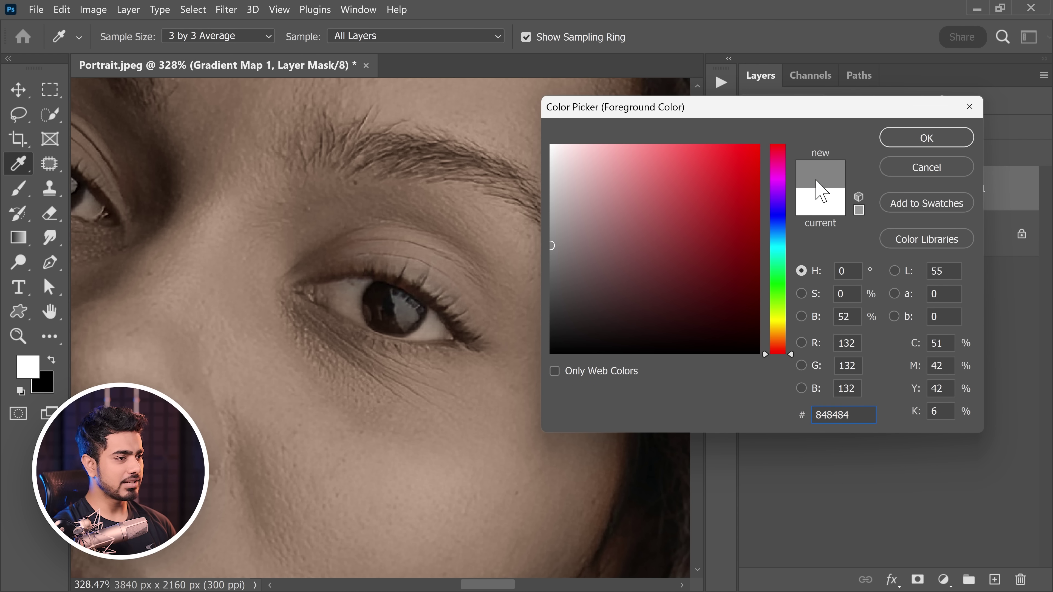
{"action": "key", "text": "b"}
{"action": "left_click", "coordinate": [912, 139]}
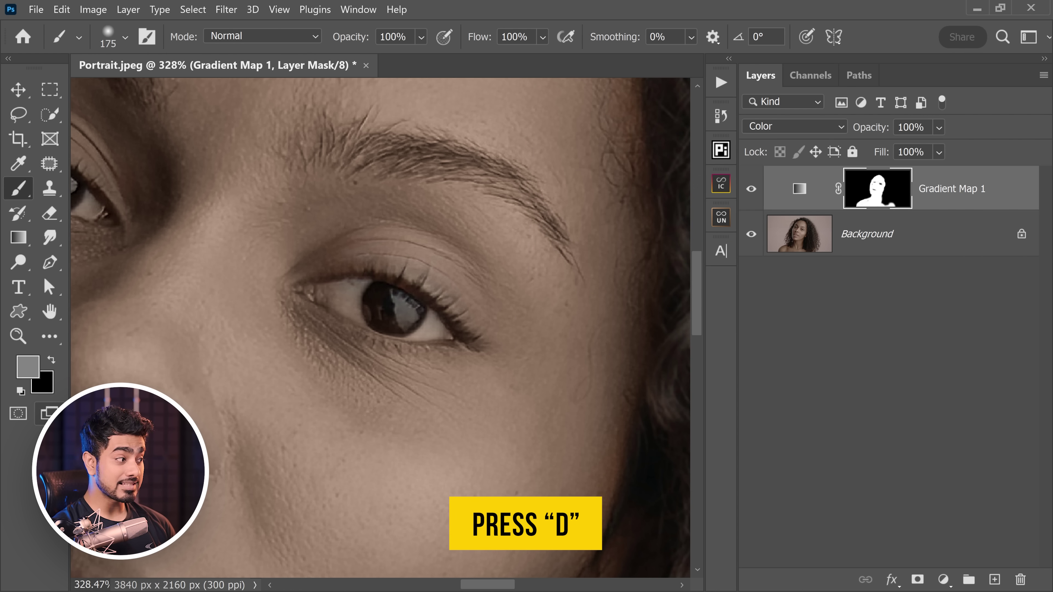
{"action": "key", "text": "d"}
- Paint black over the lips on the mask with a small brush, then fit the portrait to the window
{"action": "key", "text": "bracketleft"}
{"action": "key", "text": "bracketleft"}
{"action": "key", "text": "bracketleft"}
{"action": "key", "text": "bracketleft"}
{"action": "key", "text": "bracketleft"}
{"action": "key", "text": "bracketleft"}
{"action": "key", "text": "bracketleft"}
{"action": "key", "text": "bracketleft"}
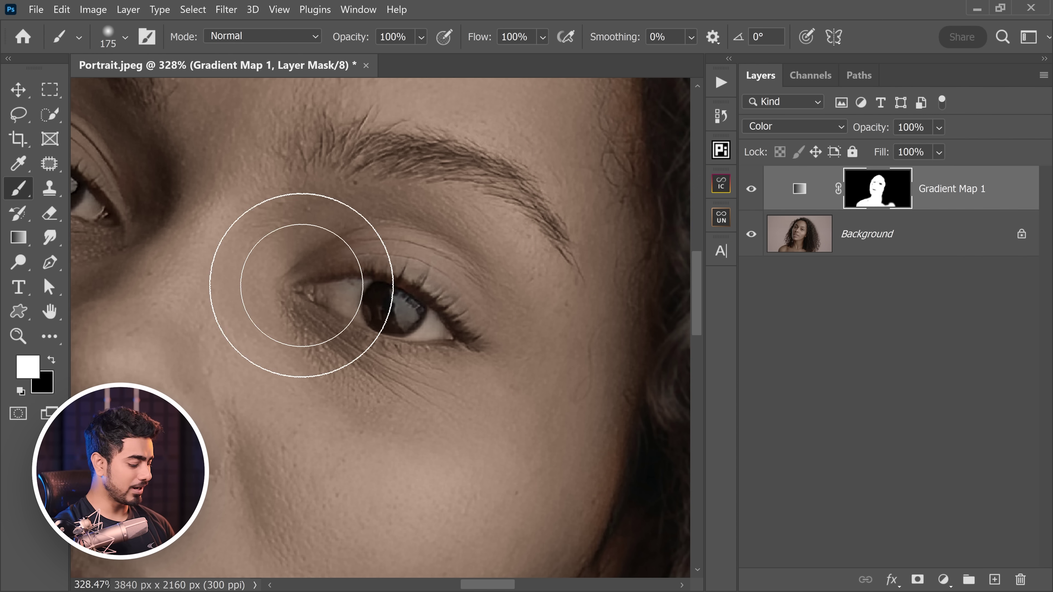
{"action": "key", "text": "x"}
{"action": "scroll", "coordinate": [333, 287], "scroll_direction": "up", "scroll_amount": 2}
{"action": "key", "text": "bracketleft"}
{"action": "scroll", "coordinate": [299, 281], "scroll_direction": "down", "scroll_amount": 4}
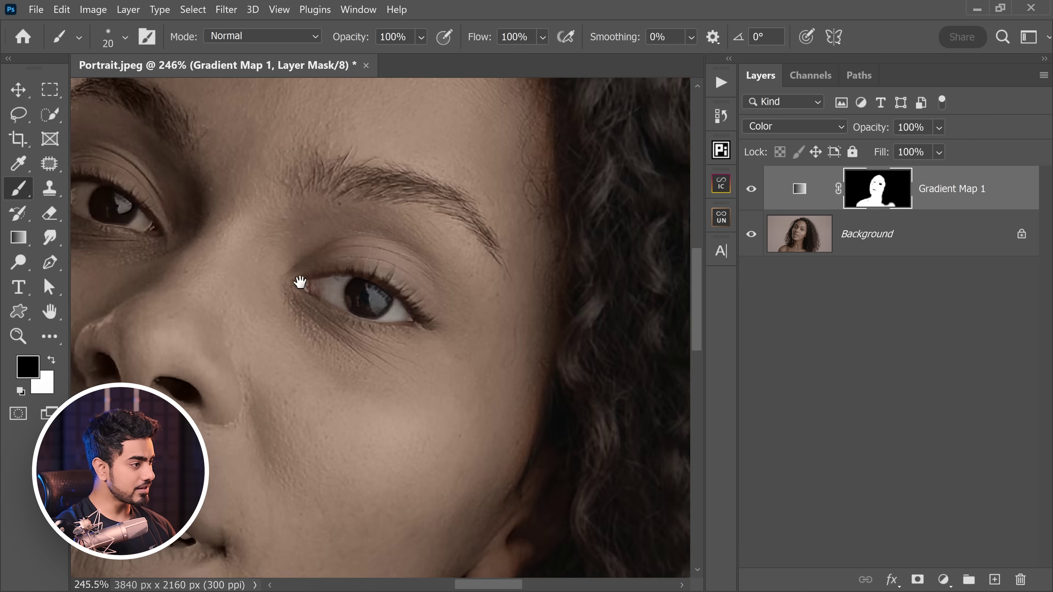
{"action": "scroll", "coordinate": [259, 235], "scroll_direction": "up", "scroll_amount": 6}
{"action": "scroll", "coordinate": [277, 282], "scroll_direction": "down", "scroll_amount": 4}
{"action": "scroll", "coordinate": [294, 348], "scroll_direction": "up", "scroll_amount": 3}
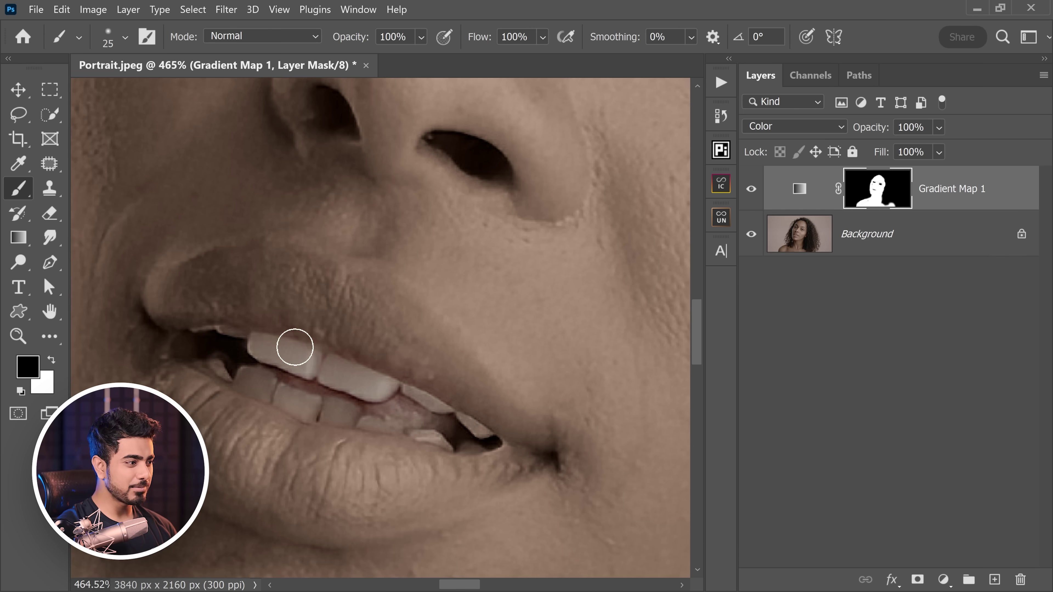
{"action": "key", "text": "bracketright"}
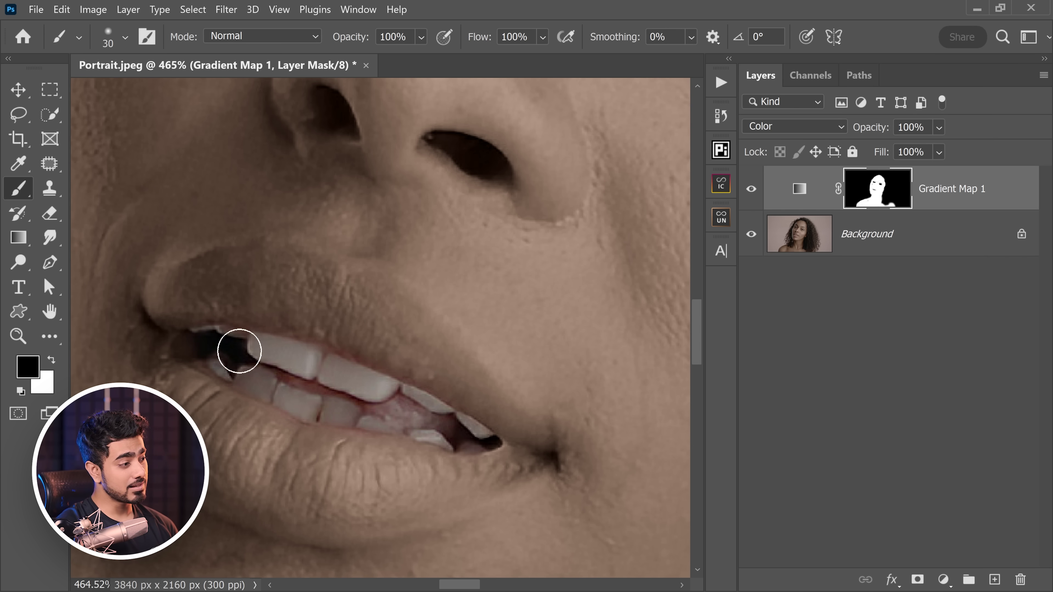
{"action": "scroll", "coordinate": [313, 306], "scroll_direction": "down", "scroll_amount": 3}
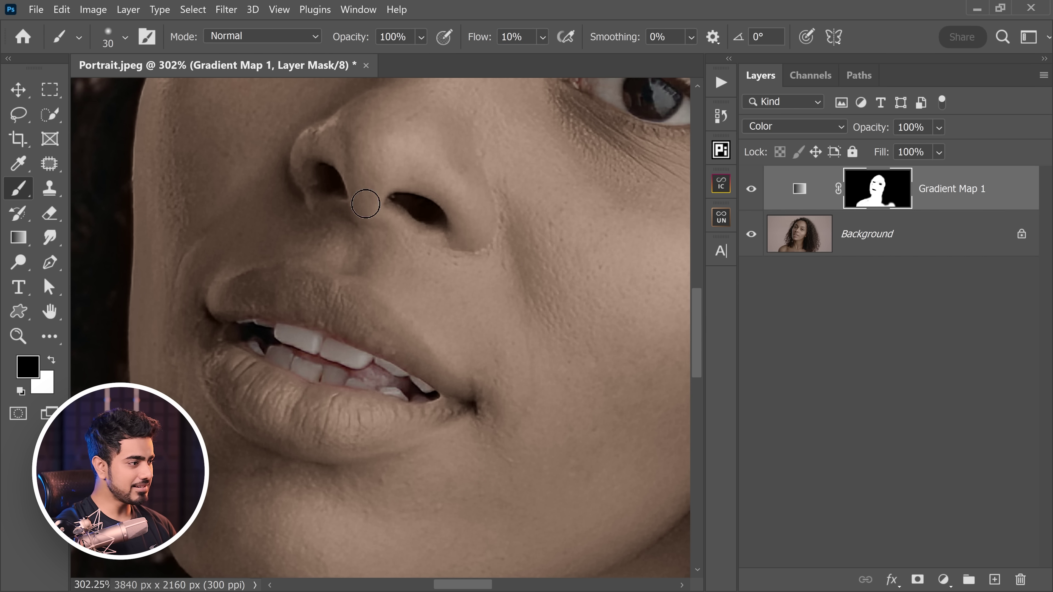
{"action": "key", "text": "bracketright"}
{"action": "key", "text": "bracketright"}
{"action": "mouse_move", "coordinate": [223, 296]}
{"action": "left_mouse_down"}
{"action": "mouse_move", "coordinate": [321, 284]}
{"action": "mouse_move", "coordinate": [381, 308]}
{"action": "mouse_move", "coordinate": [332, 398]}
{"action": "mouse_move", "coordinate": [216, 375]}
{"action": "mouse_move", "coordinate": [365, 303]}
{"action": "left_mouse_up"}
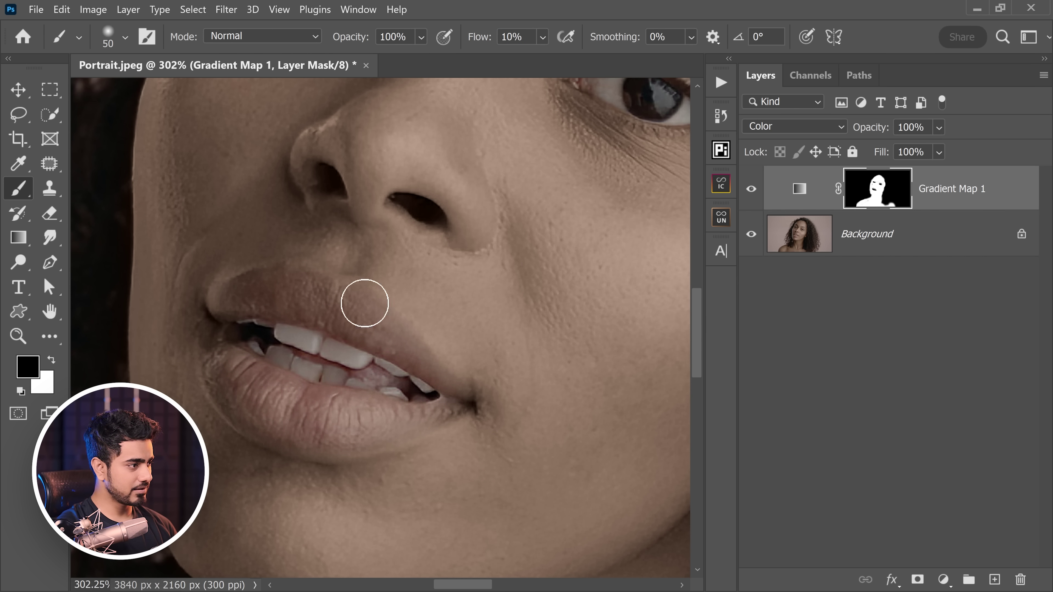
{"action": "key", "text": "ctrl+0"}
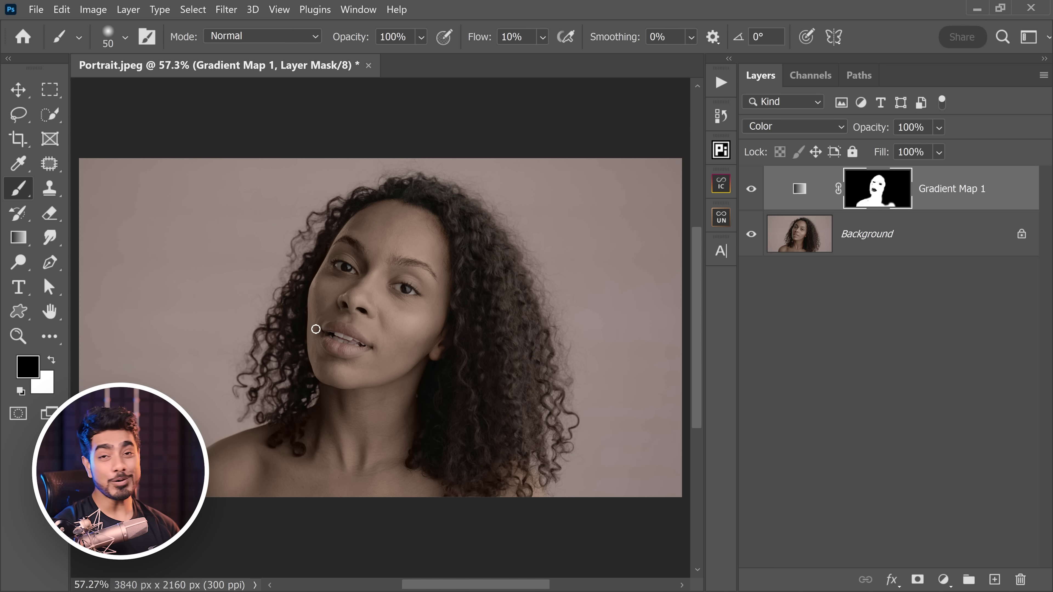
- Reopen the Gradient Editor and make the light end stop a more saturated skin tone
{"action": "scroll", "coordinate": [452, 278], "scroll_direction": "up", "scroll_amount": 2}
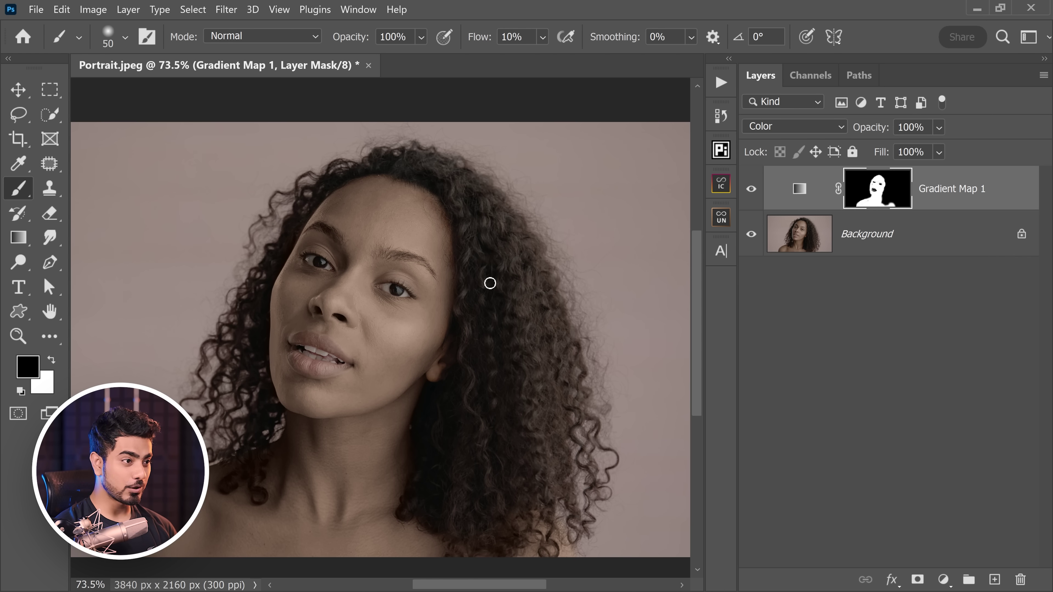
{"action": "double_click", "coordinate": [800, 195]}
{"action": "left_click", "coordinate": [693, 272]}
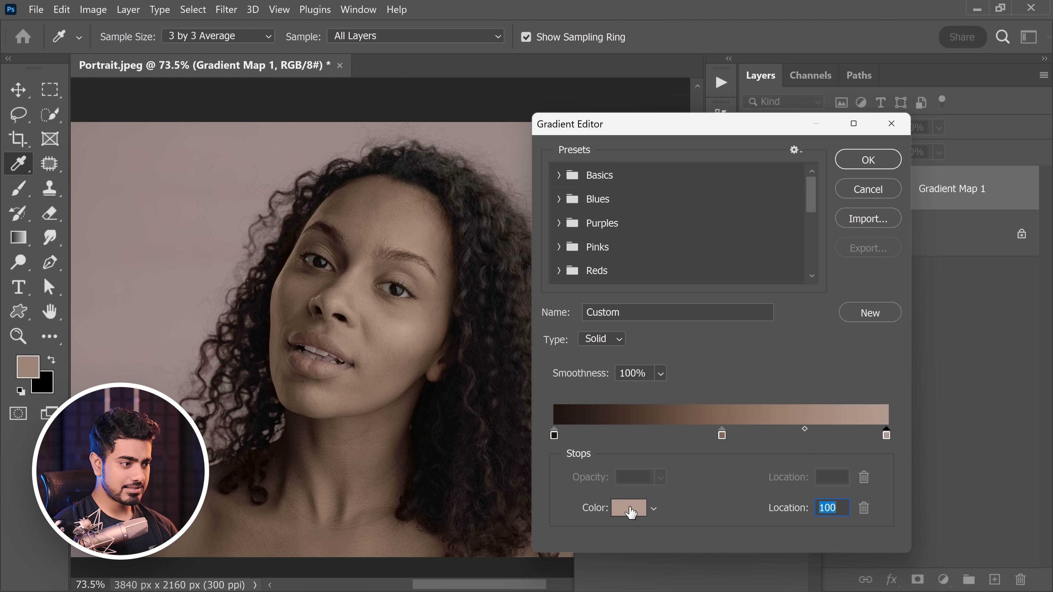
{"action": "left_click", "coordinate": [629, 509]}
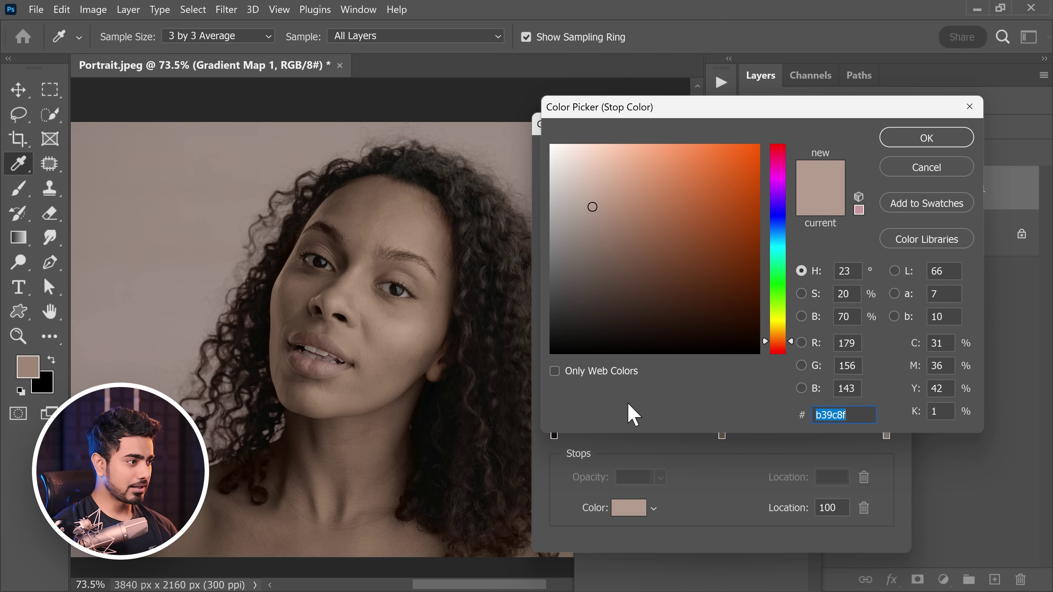
{"action": "left_click", "coordinate": [615, 205]}
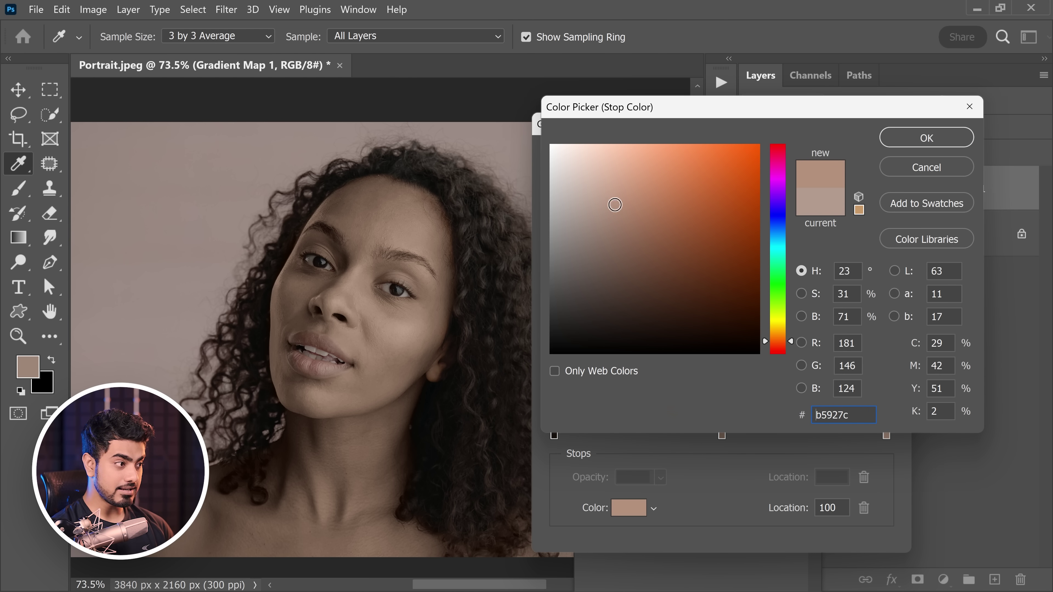
{"action": "mouse_move", "coordinate": [629, 204]}
{"action": "left_mouse_down"}
{"action": "mouse_move", "coordinate": [642, 205]}
{"action": "mouse_move", "coordinate": [639, 177]}
{"action": "mouse_move", "coordinate": [641, 194]}
{"action": "mouse_move", "coordinate": [629, 198]}
{"action": "mouse_move", "coordinate": [631, 176]}
{"action": "mouse_move", "coordinate": [644, 181]}
{"action": "mouse_move", "coordinate": [635, 183]}
{"action": "left_mouse_up"}
{"action": "left_click", "coordinate": [791, 343]}
{"action": "left_click", "coordinate": [896, 138]}
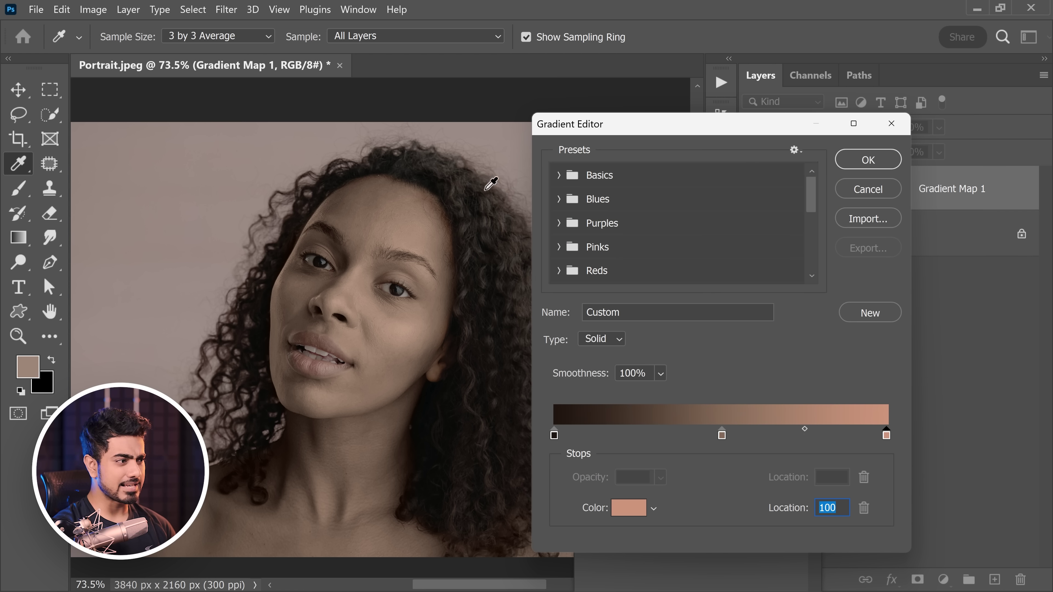
- Recolour the dark end stop to a deep brown and the middle stop to 87644c
{"action": "left_click", "coordinate": [556, 436]}
{"action": "left_click", "coordinate": [629, 509]}
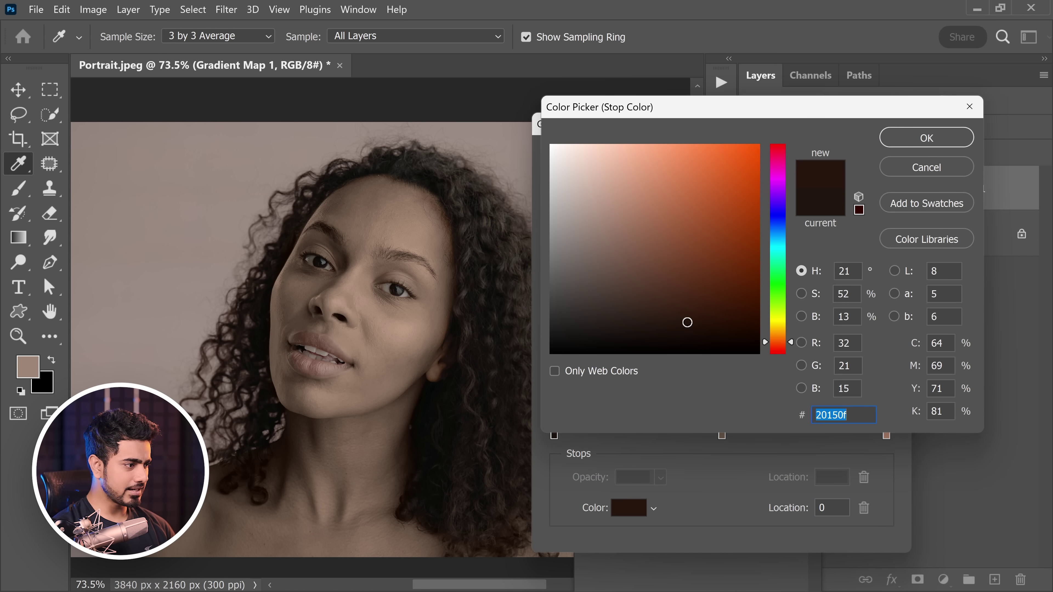
{"action": "left_click_drag", "start_coordinate": [687, 322], "coordinate": [641, 318]}
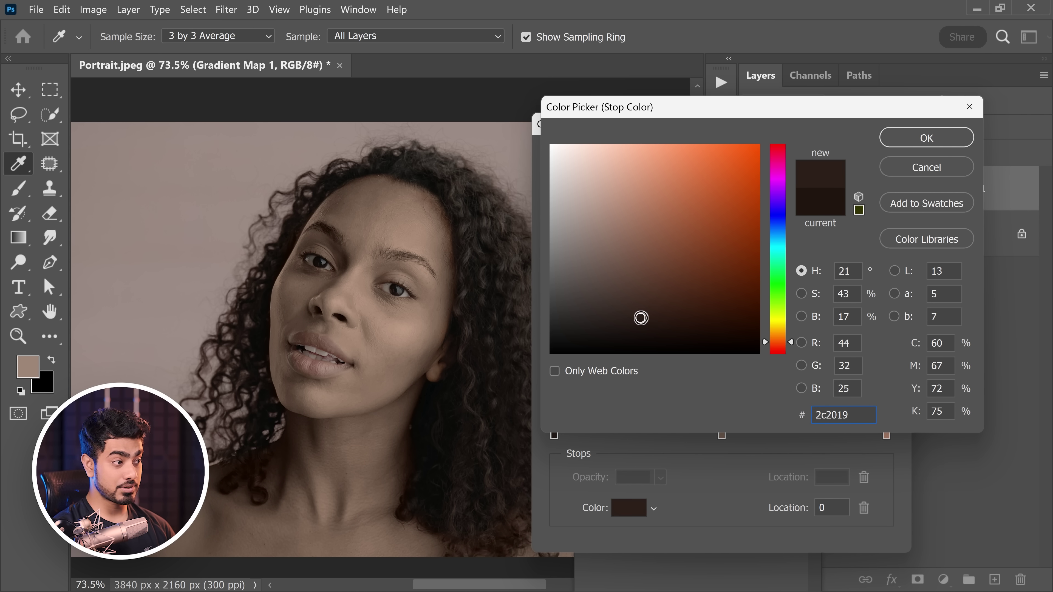
{"action": "left_click", "coordinate": [926, 140]}
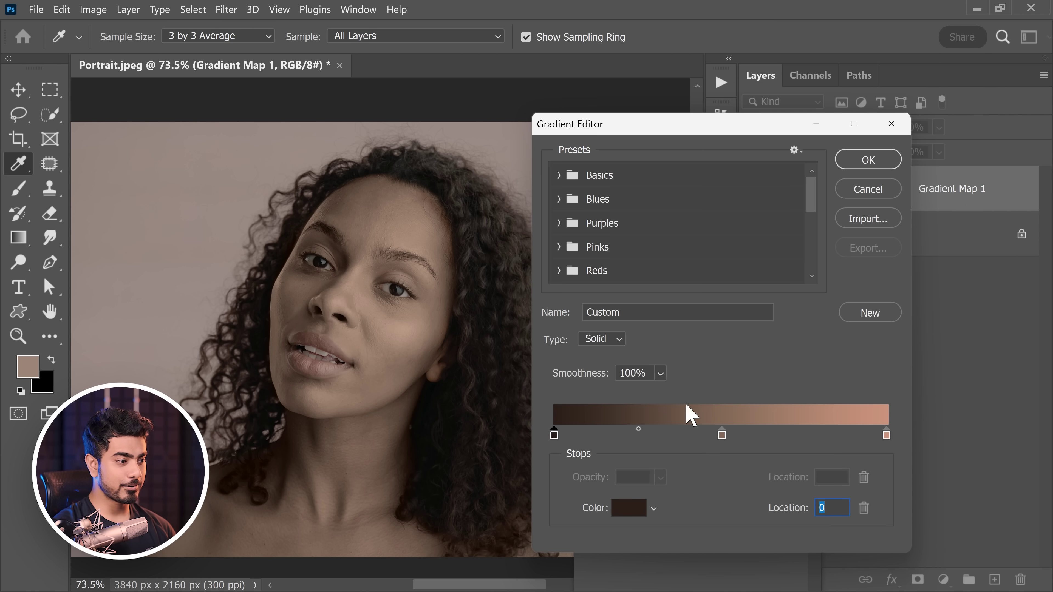
{"action": "left_click", "coordinate": [722, 435]}
{"action": "left_click", "coordinate": [628, 508]}
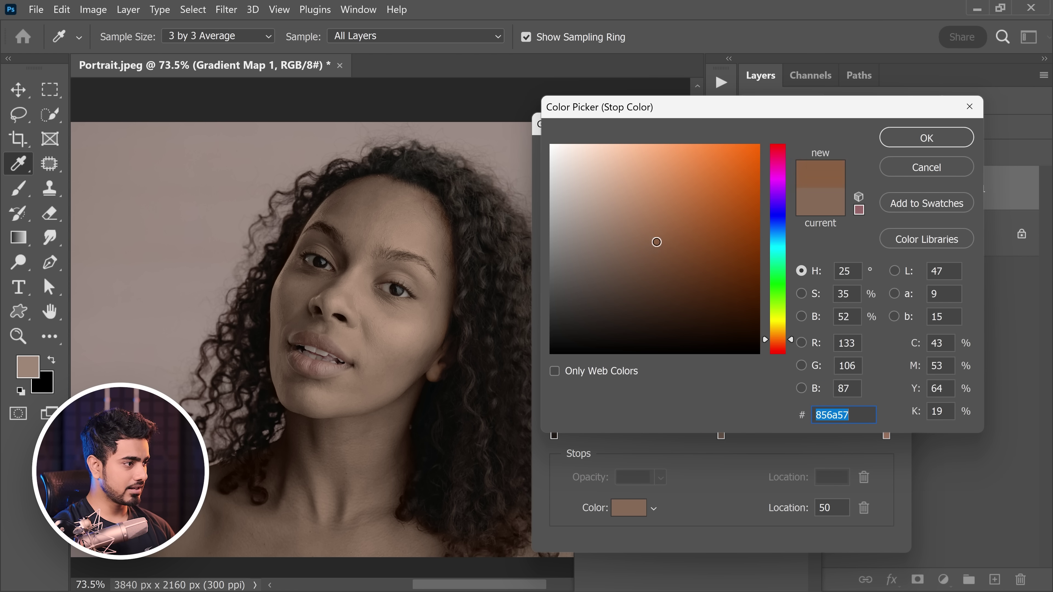
{"action": "left_click", "coordinate": [657, 241]}
{"action": "left_click", "coordinate": [623, 243]}
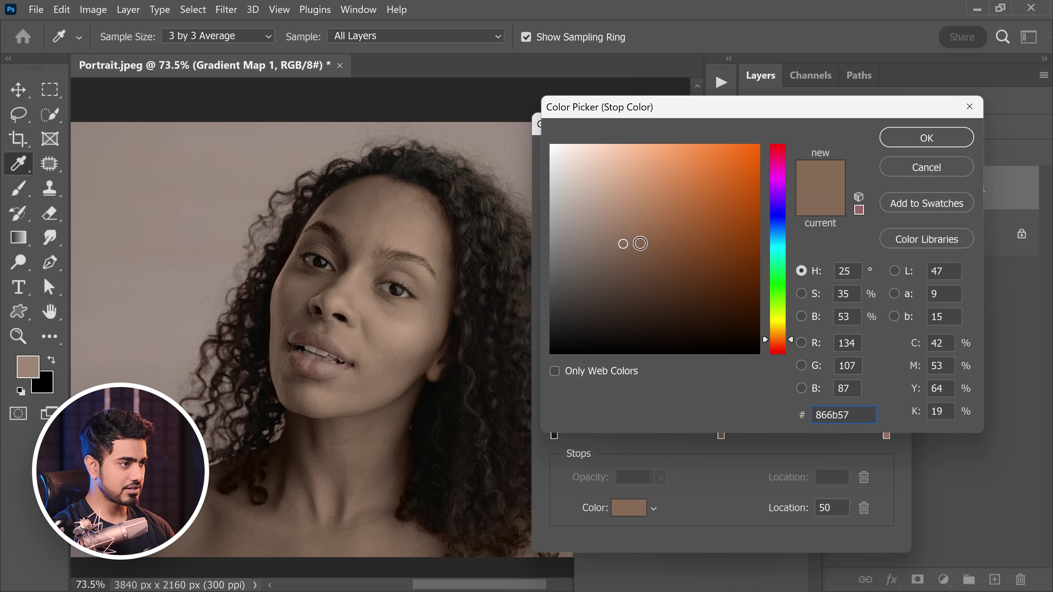
{"action": "left_click_drag", "start_coordinate": [640, 244], "coordinate": [643, 243]}
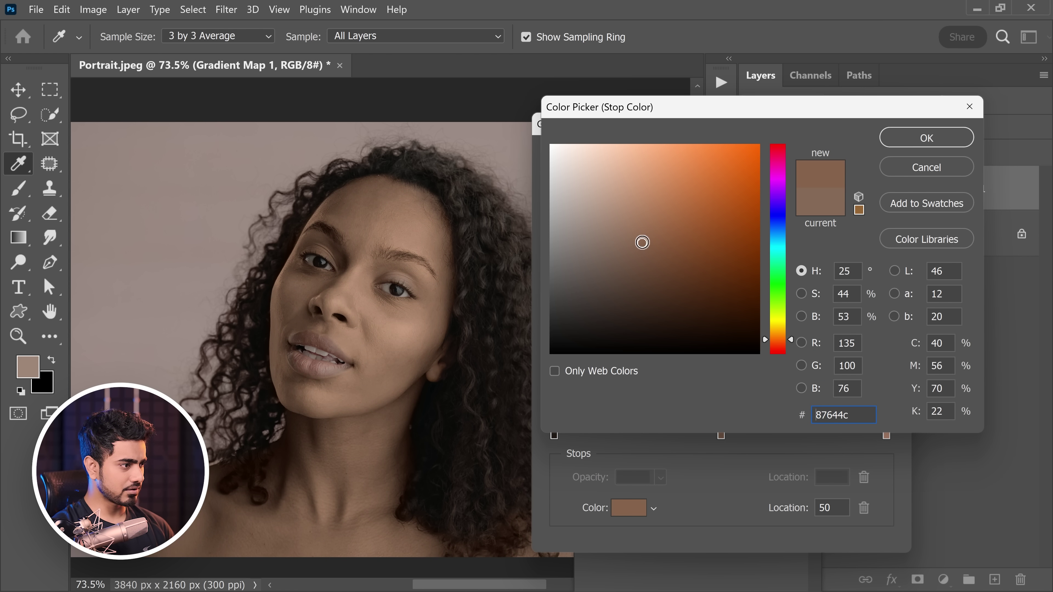
{"action": "left_click", "coordinate": [925, 139]}
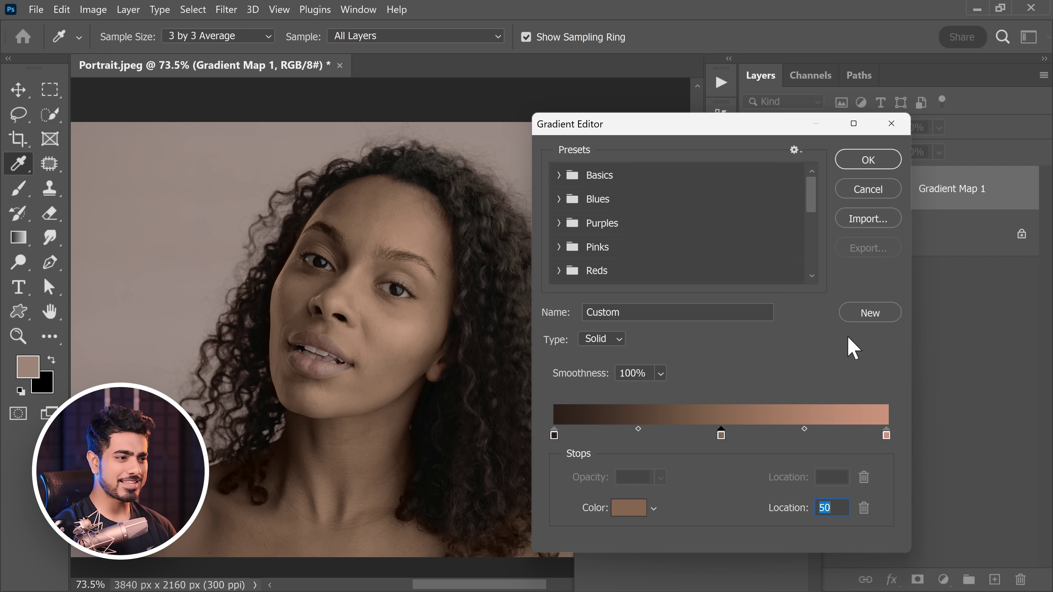
- Lighten the light end stop to dab291
{"action": "left_click", "coordinate": [887, 436]}
{"action": "left_click", "coordinate": [628, 507]}
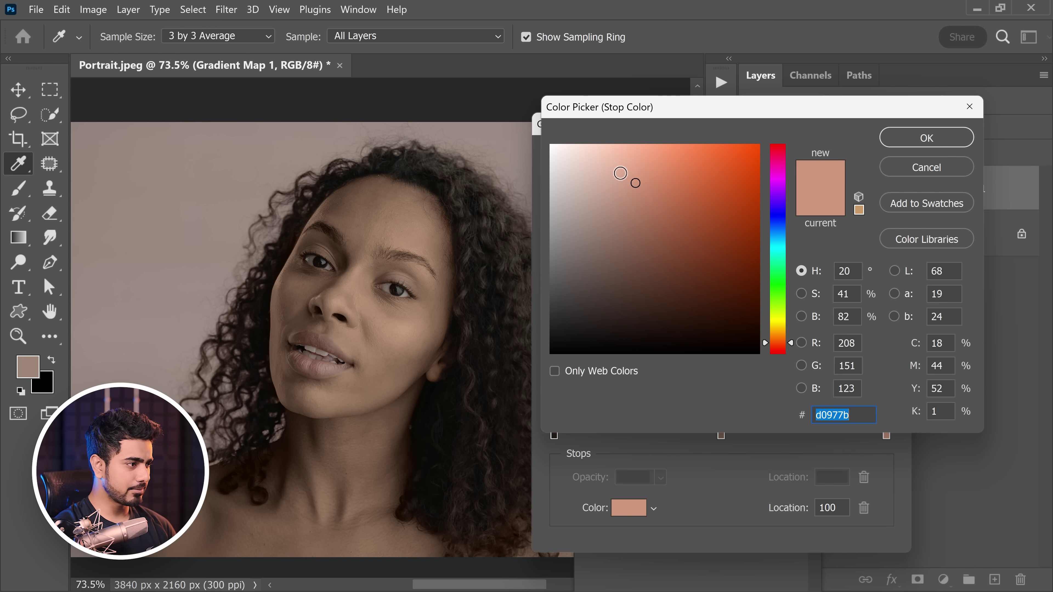
{"action": "left_click", "coordinate": [619, 177]}
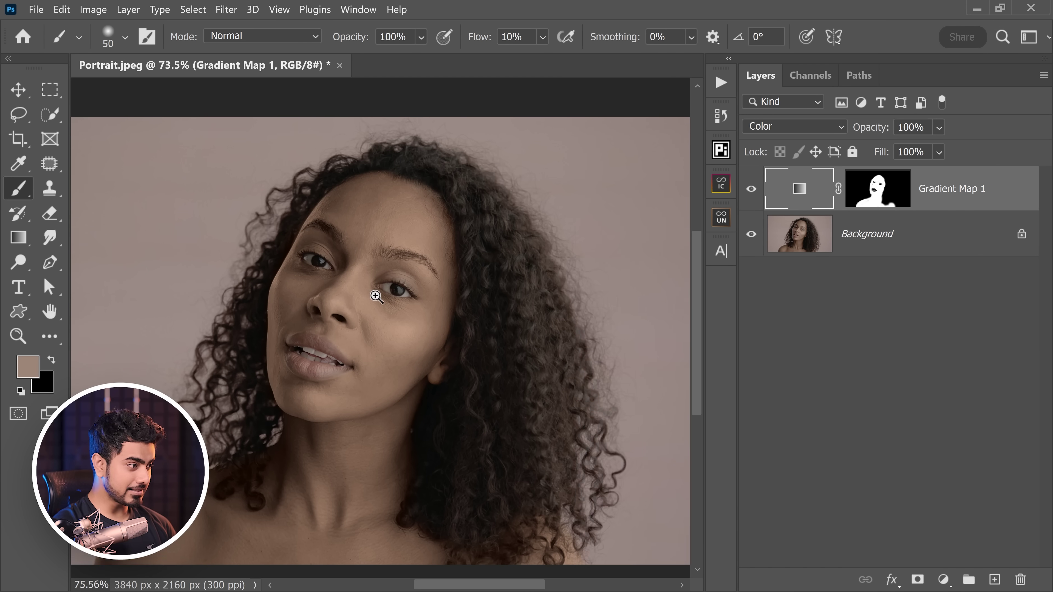
- Compare Gradient Map 1 on and off, then lower its opacity to 60%
{"action": "scroll", "coordinate": [435, 291], "scroll_direction": "up", "scroll_amount": 5}
{"action": "left_click", "coordinate": [751, 190]}
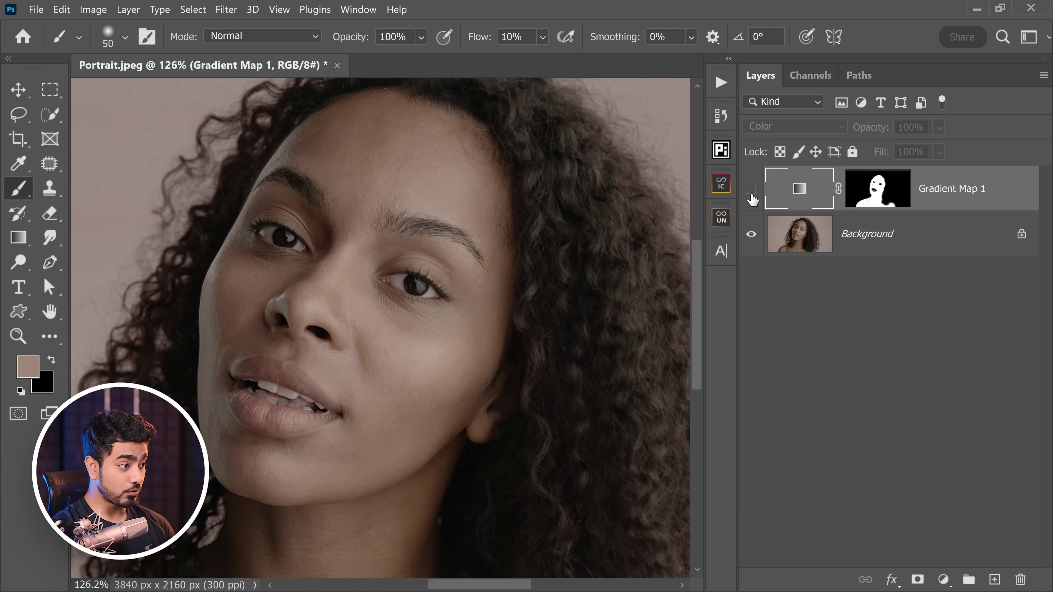
{"action": "left_click", "coordinate": [751, 191]}
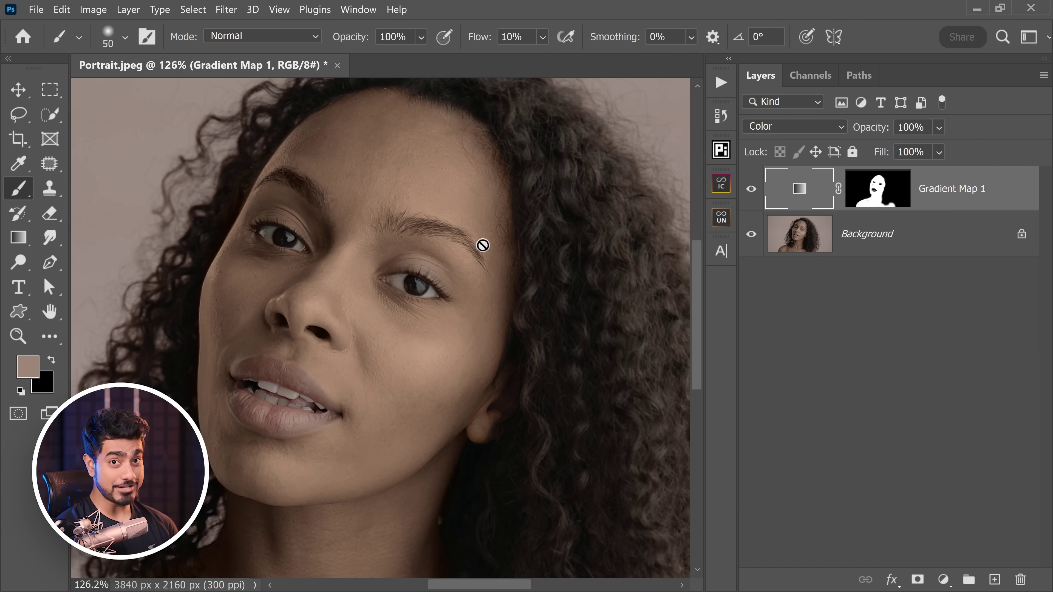
{"action": "left_click_drag", "start_coordinate": [877, 135], "coordinate": [860, 136]}
- Fit the portrait in the window and enlarge the brush with full flow
{"action": "key", "text": "ctrl+0"}
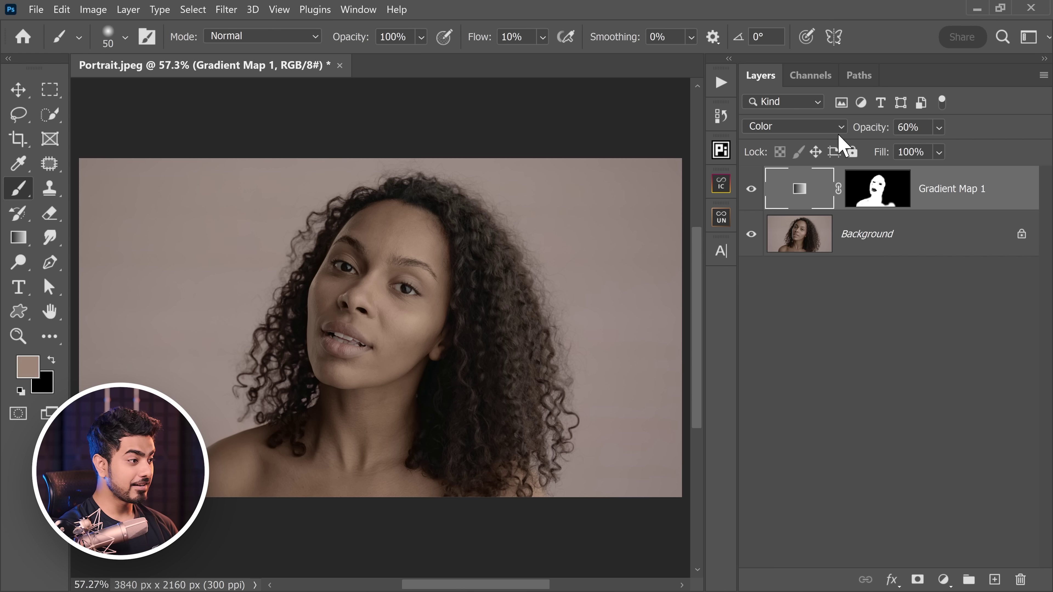
{"action": "key", "text": "shift+0"}
{"action": "key", "text": "bracketright"}
{"action": "key", "text": "bracketright"}
{"action": "key", "text": "bracketright"}
{"action": "key", "text": "bracketright"}
{"action": "key", "text": "bracketright"}
{"action": "key", "text": "bracketright"}
{"action": "key", "text": "bracketright"}
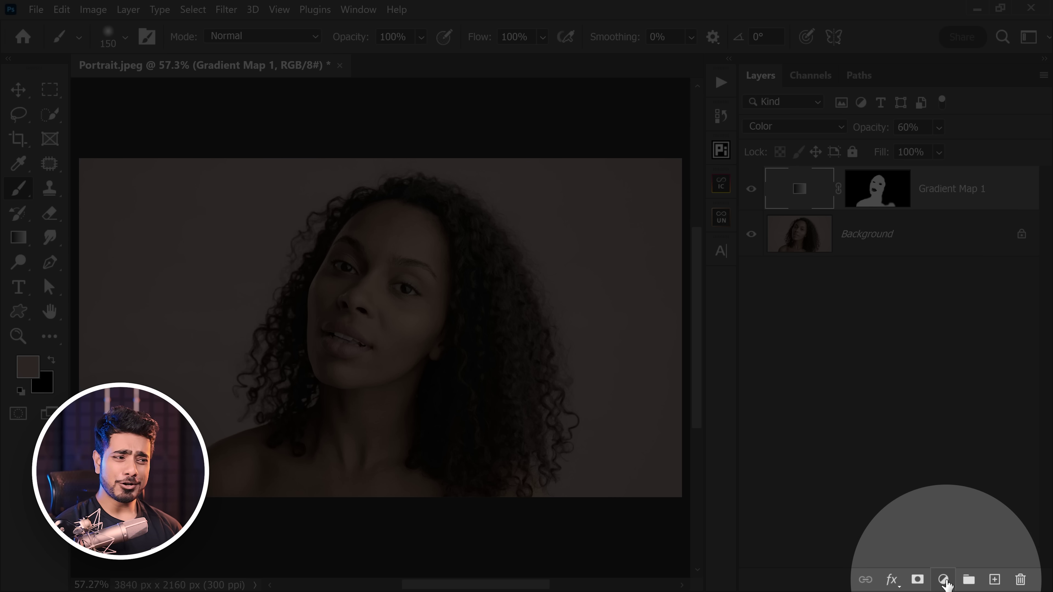
- Add Curves 1, lift the face's midtones with the on-image tool, and anchor shadows with low points
{"action": "left_click", "coordinate": [945, 580]}
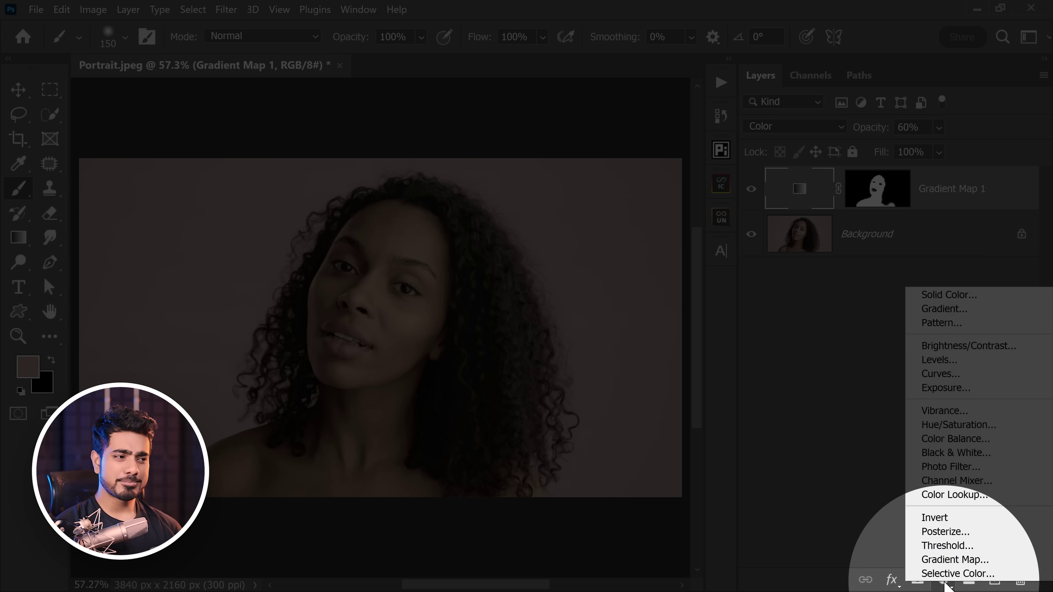
{"action": "left_click", "coordinate": [954, 374]}
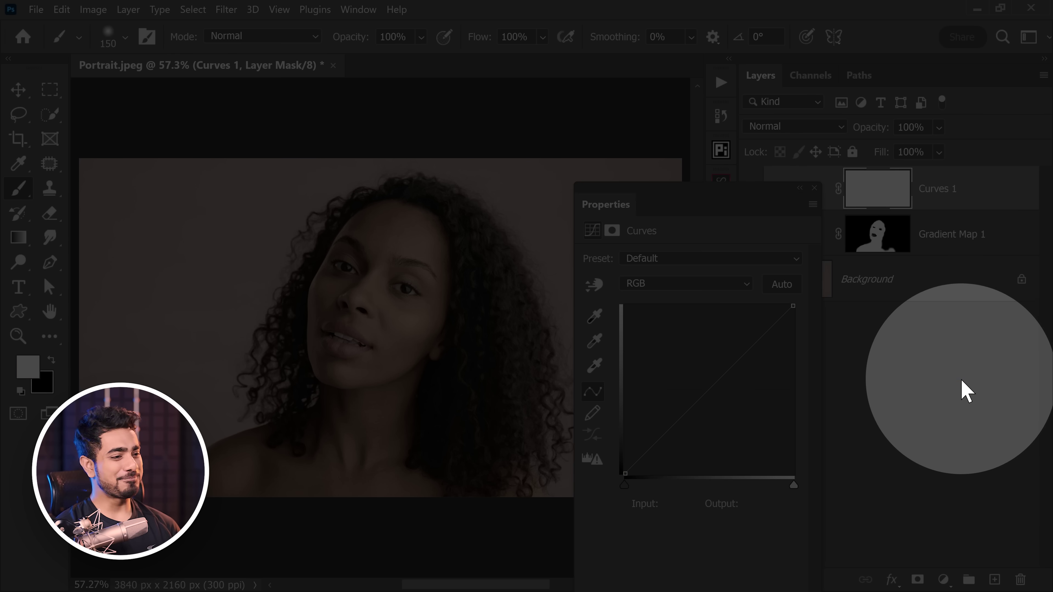
{"action": "left_click_drag", "start_coordinate": [794, 485], "coordinate": [753, 487]}
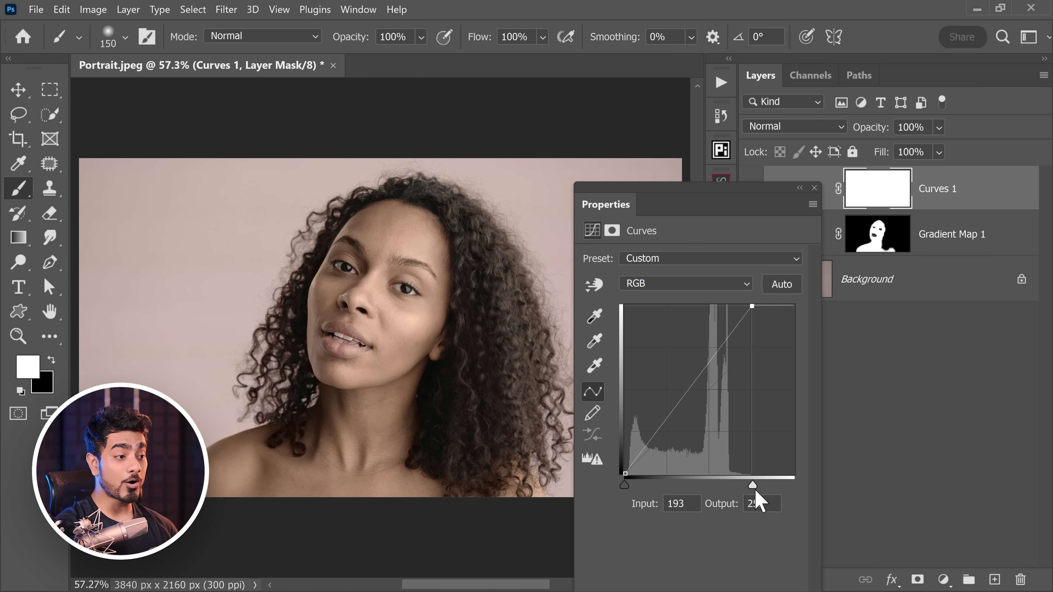
{"action": "mouse_move", "coordinate": [753, 487]}
{"action": "left_mouse_down"}
{"action": "mouse_move", "coordinate": [793, 487]}
{"action": "mouse_move", "coordinate": [741, 486]}
{"action": "mouse_move", "coordinate": [752, 487]}
{"action": "left_mouse_up"}
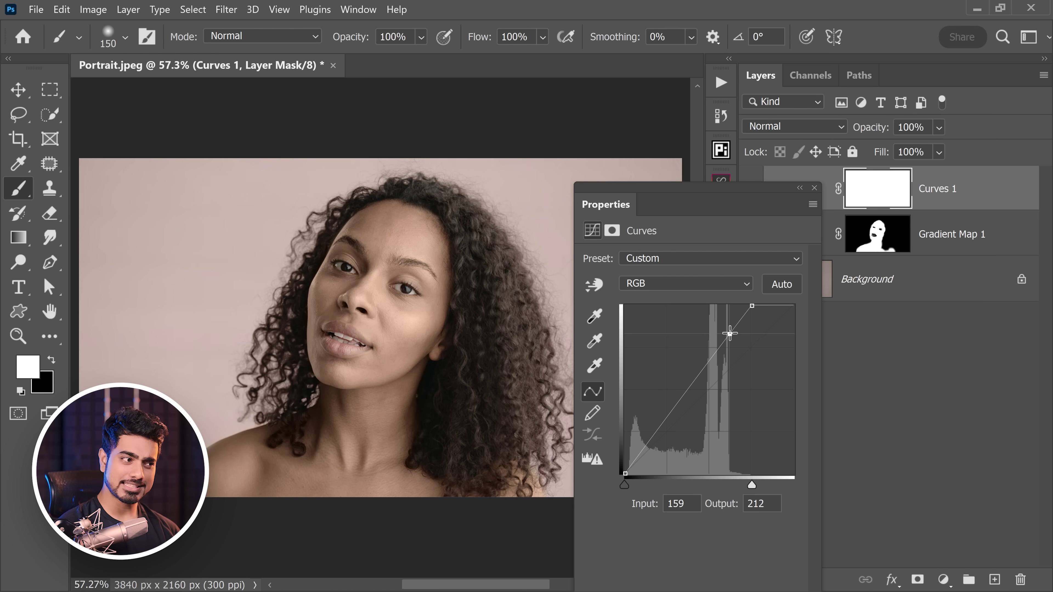
{"action": "left_click", "coordinate": [594, 285]}
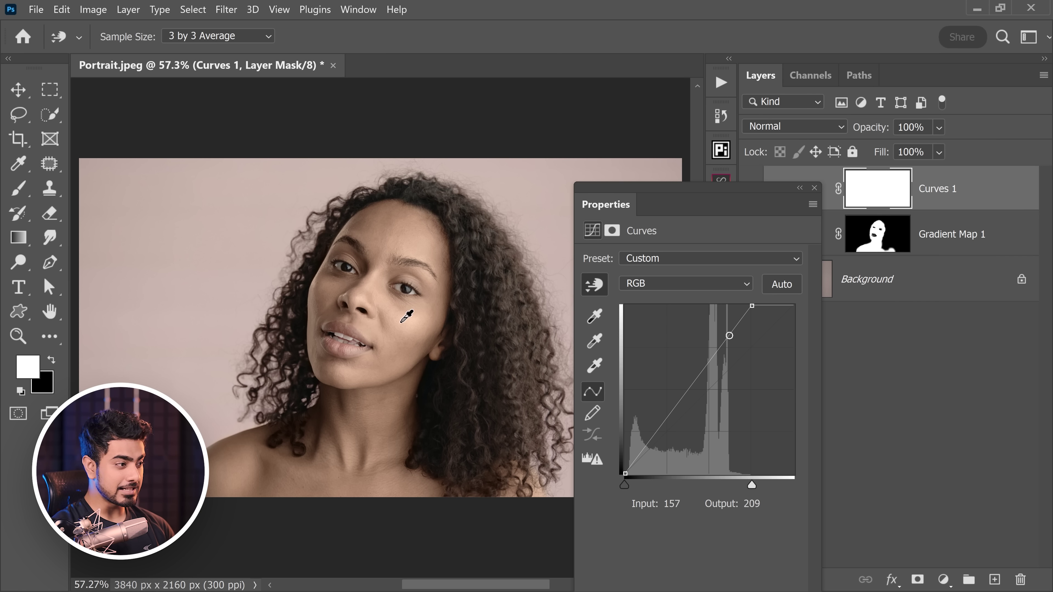
{"action": "left_click_drag", "start_coordinate": [404, 319], "coordinate": [405, 314]}
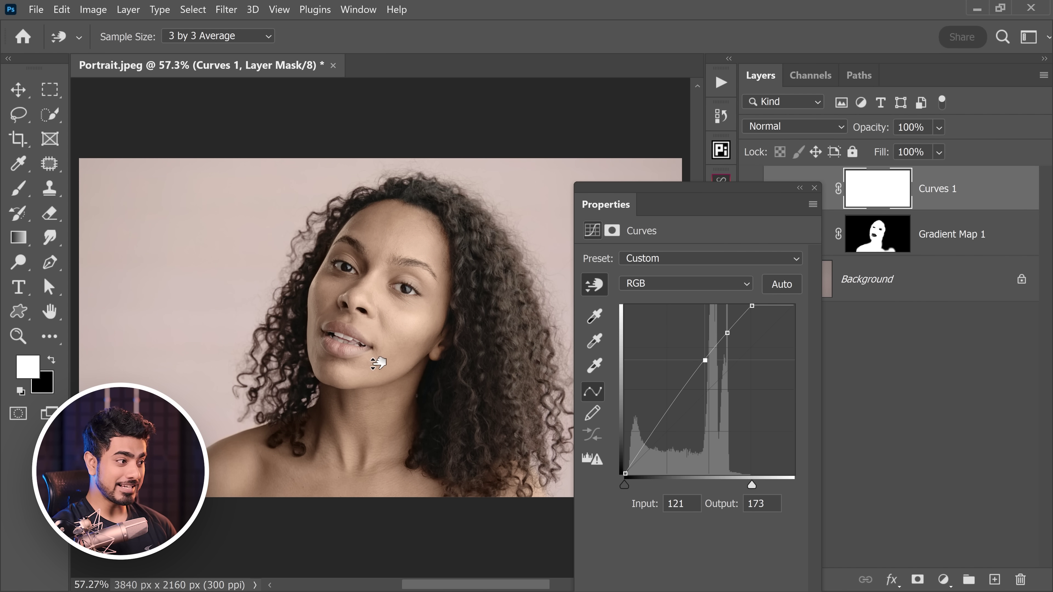
{"action": "left_click_drag", "start_coordinate": [378, 363], "coordinate": [379, 371]}
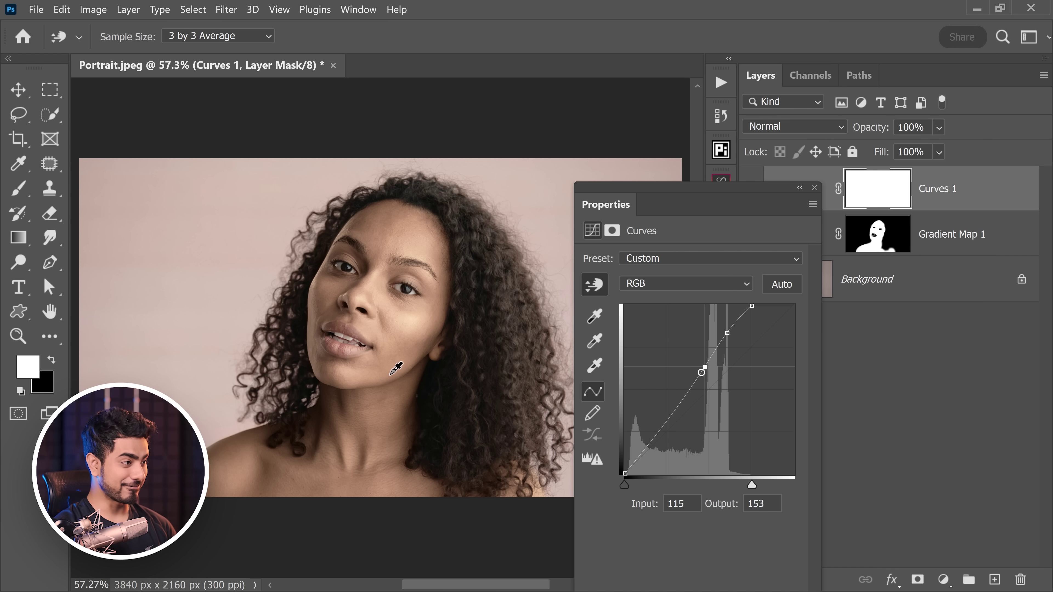
{"action": "left_click", "coordinate": [671, 422]}
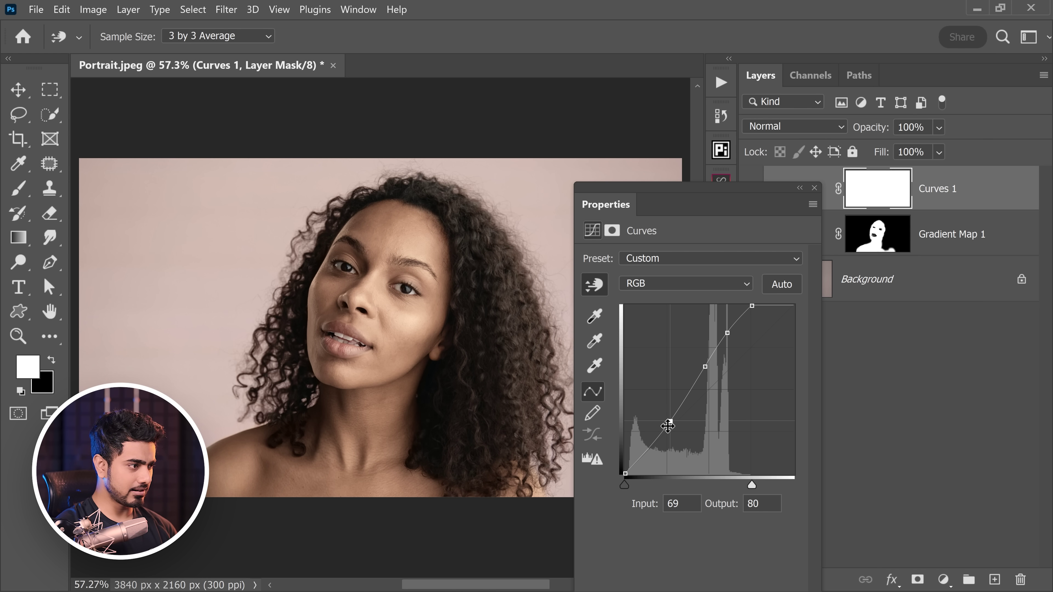
{"action": "left_click", "coordinate": [646, 447]}
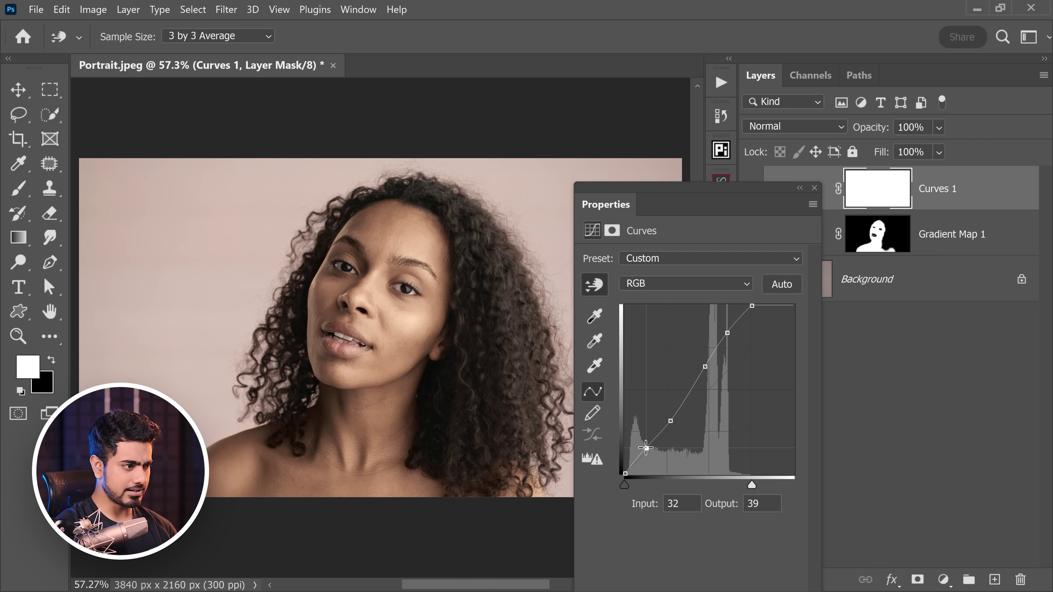
- Close the Properties panel and hide both Gradient Map 1 and Curves 1
{"action": "left_click", "coordinate": [815, 187]}
{"action": "scroll", "coordinate": [364, 306], "scroll_direction": "up", "scroll_amount": 3}
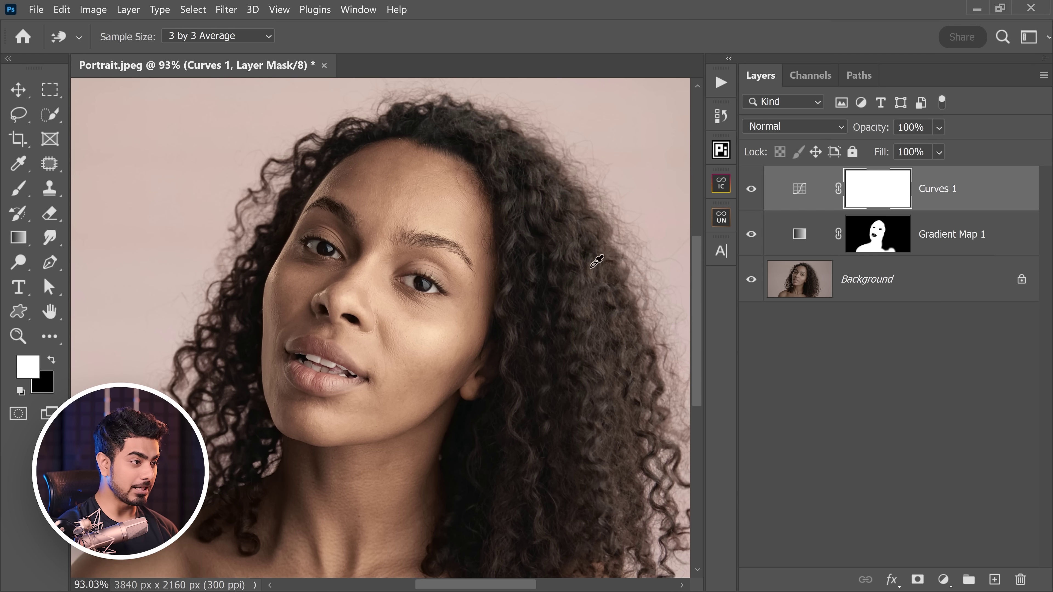
{"action": "left_click", "coordinate": [753, 235]}
{"action": "scroll", "coordinate": [395, 278], "scroll_direction": "up", "scroll_amount": 2}
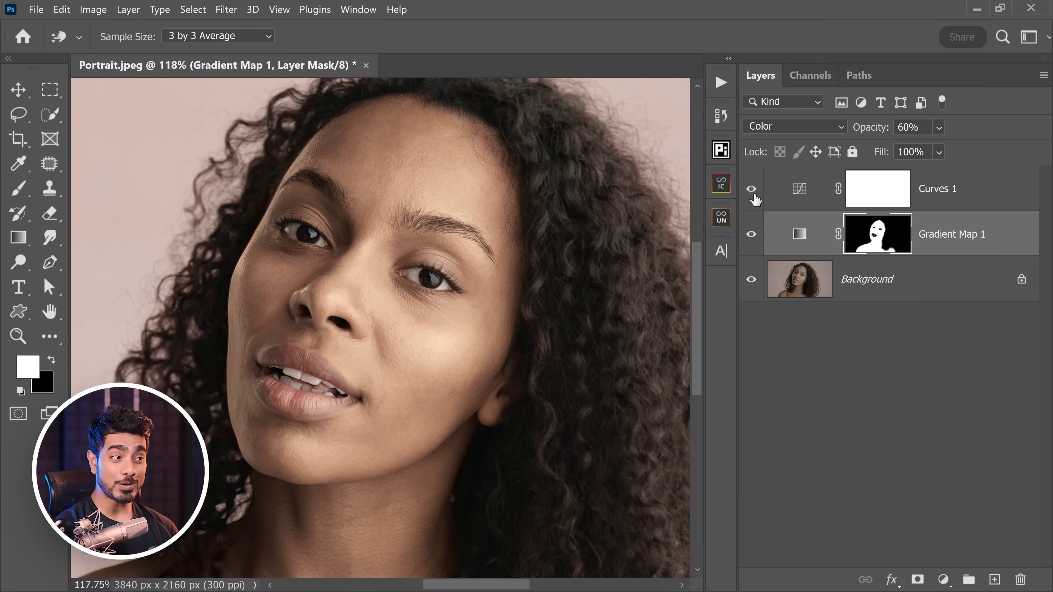
{"action": "left_click", "coordinate": [751, 235]}
- Duplicate the Background layer and launch Filter > Retouch4me > Skin Mask on the copy
{"action": "left_click", "coordinate": [890, 286]}
{"action": "key", "text": "b"}
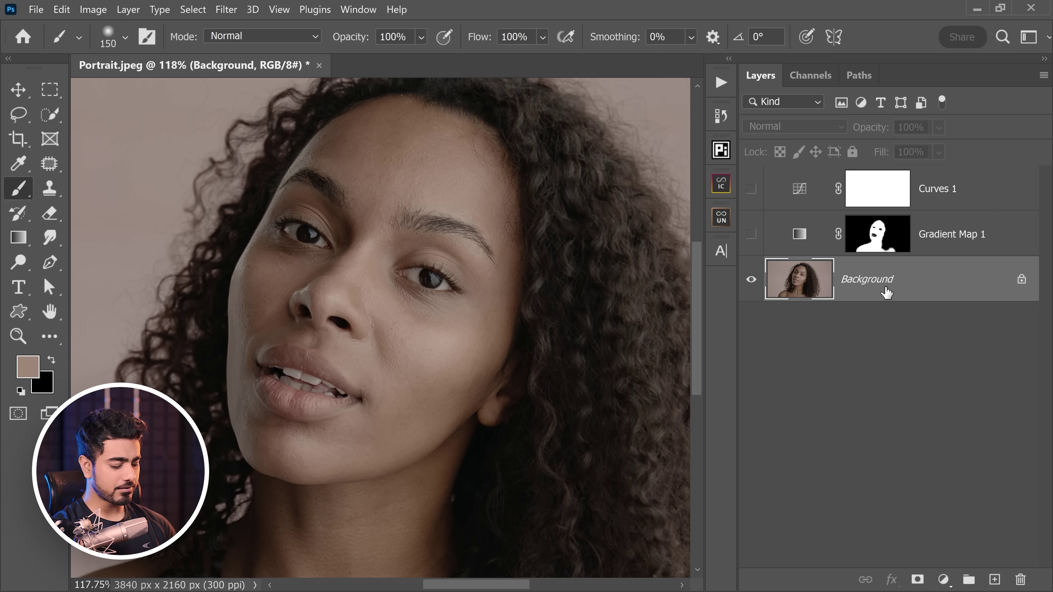
{"action": "key", "text": "ctrl+j"}
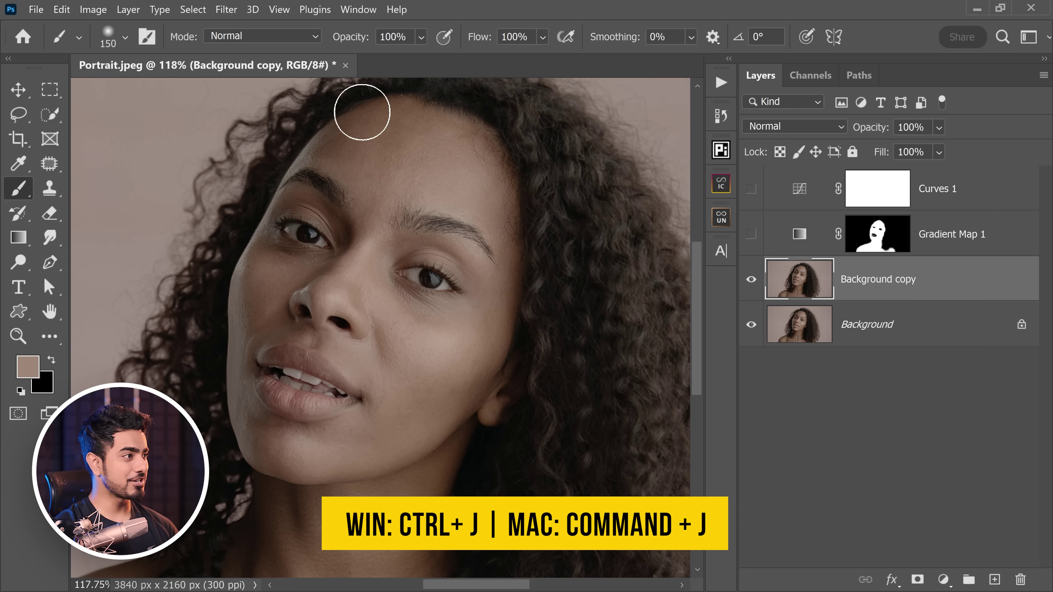
{"action": "left_click", "coordinate": [228, 10]}
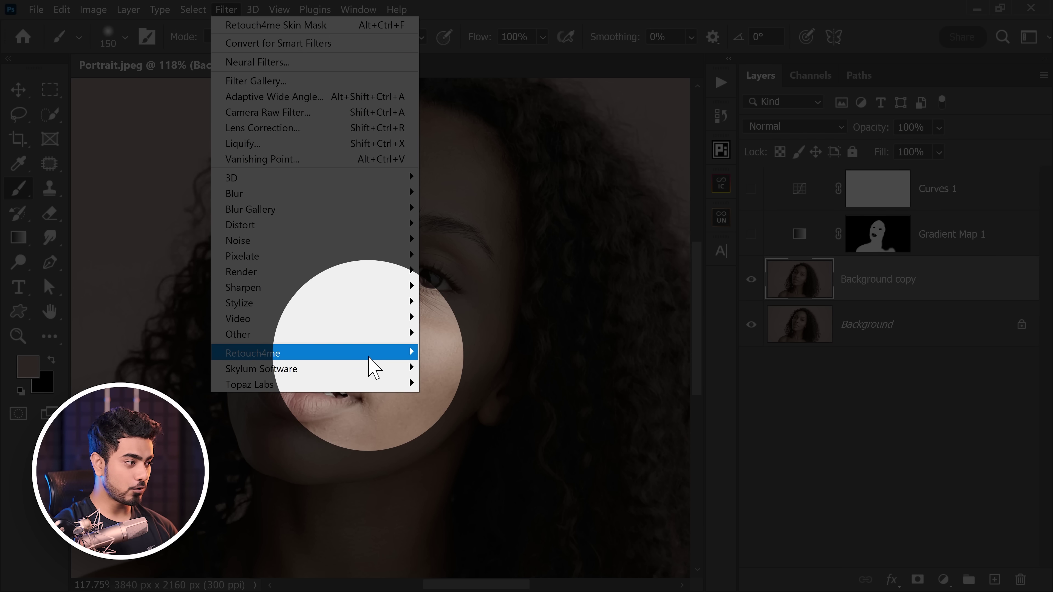
{"action": "mouse_move", "coordinate": [386, 354]}
{"action": "left_click", "coordinate": [493, 478]}
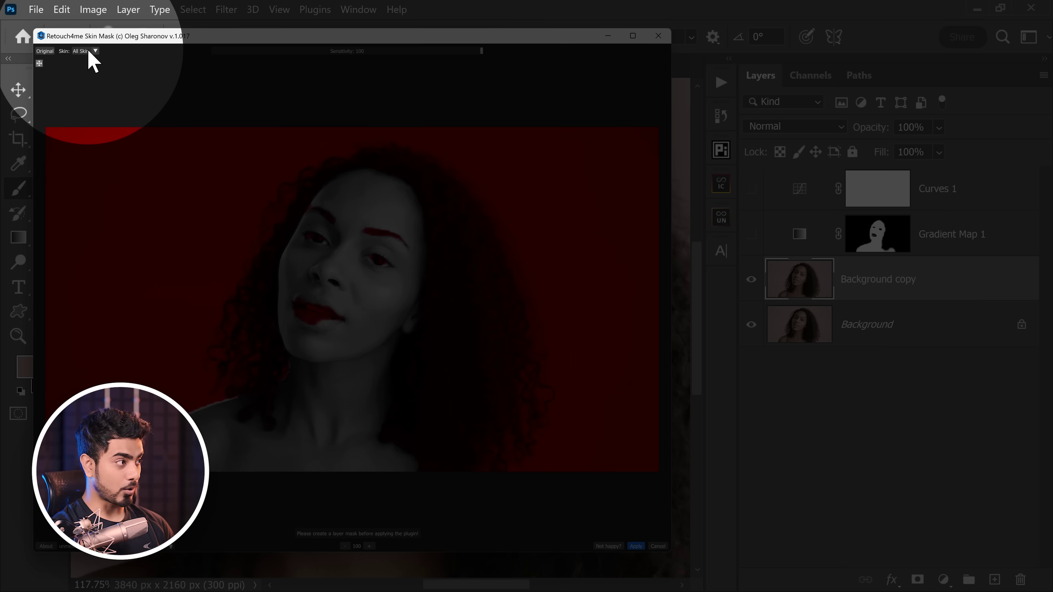
- Try Face and Body, then mask All Skin at sensitivity 65 and apply it
{"action": "left_click", "coordinate": [90, 52]}
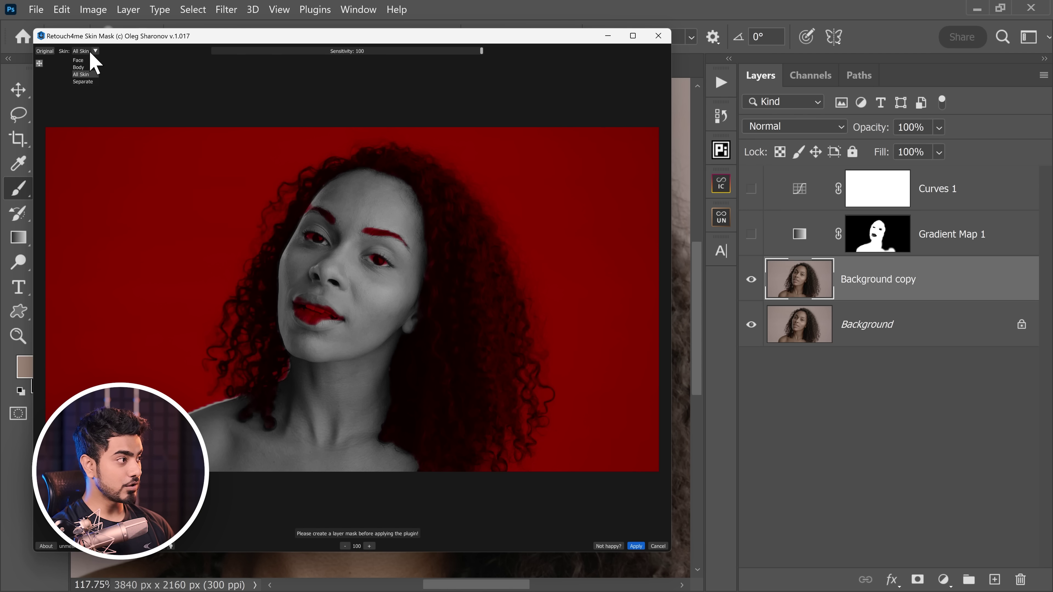
{"action": "left_click", "coordinate": [83, 60]}
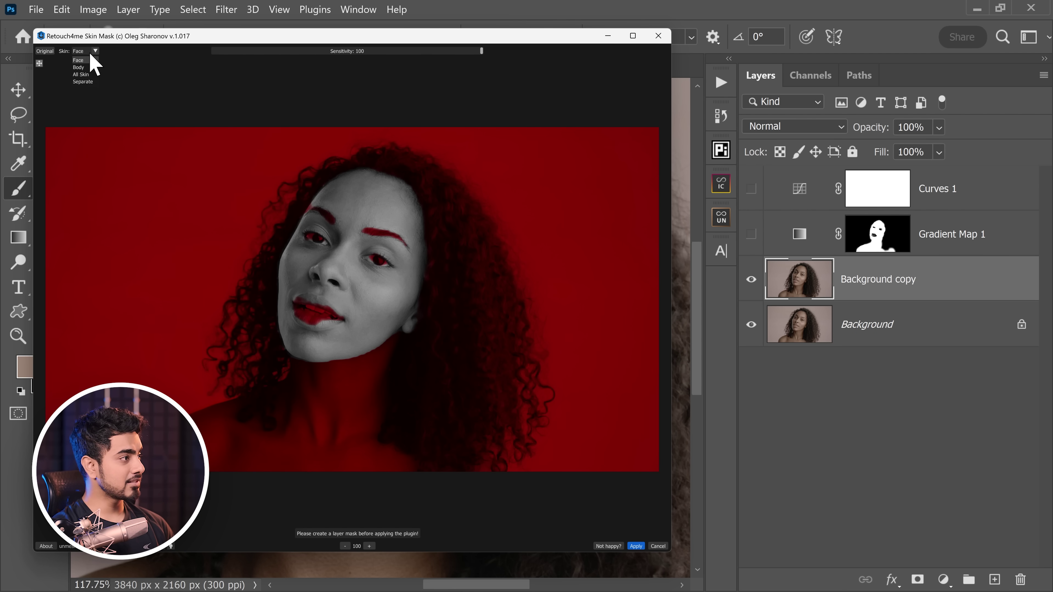
{"action": "left_click", "coordinate": [89, 54]}
{"action": "left_click", "coordinate": [81, 70]}
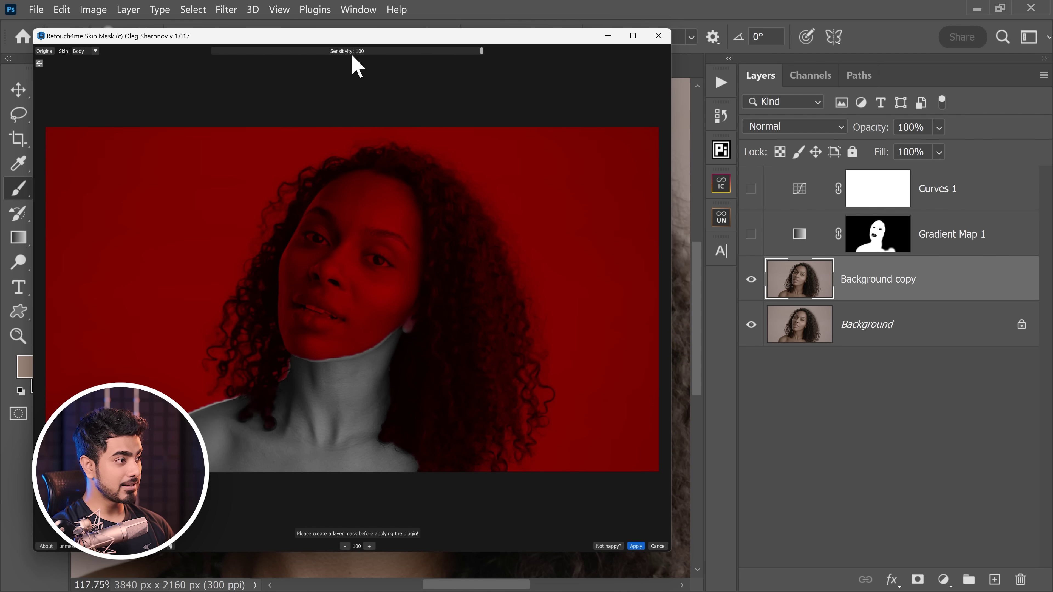
{"action": "left_click", "coordinate": [94, 52]}
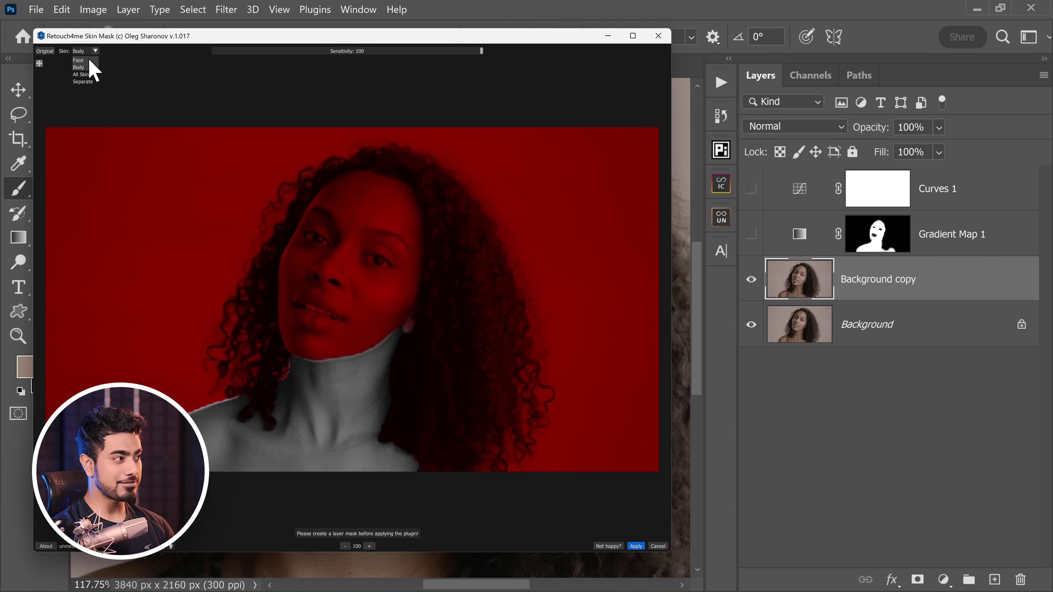
{"action": "left_click", "coordinate": [81, 74]}
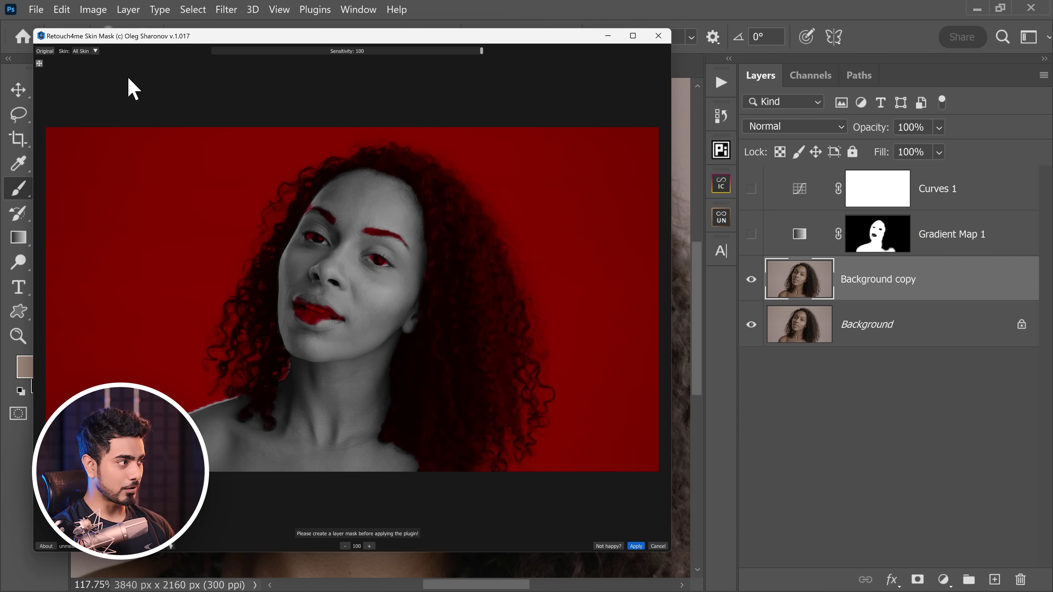
{"action": "left_click_drag", "start_coordinate": [350, 51], "coordinate": [389, 57]}
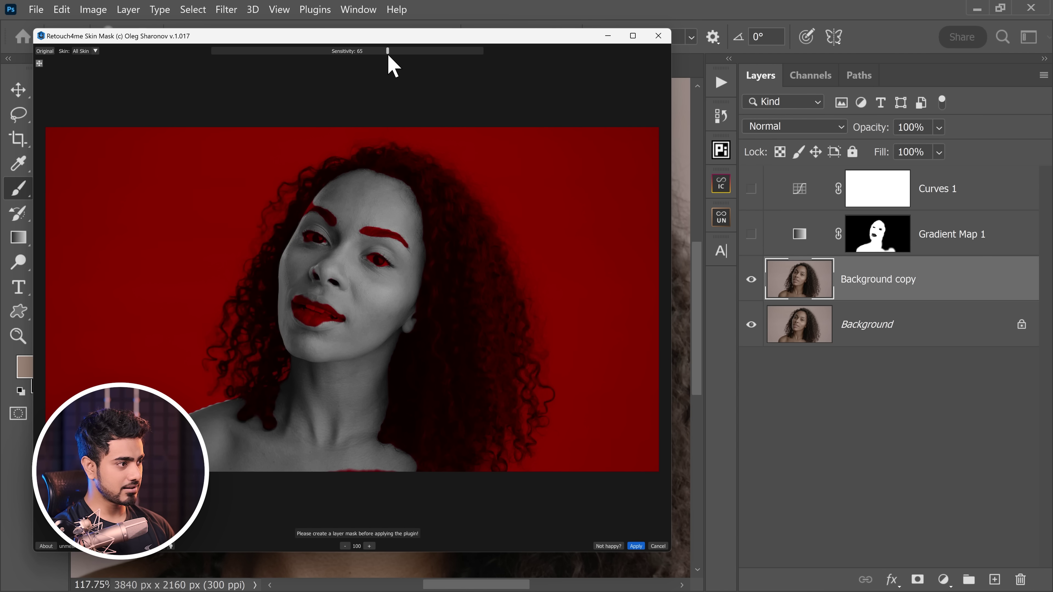
{"action": "left_click", "coordinate": [637, 546]}
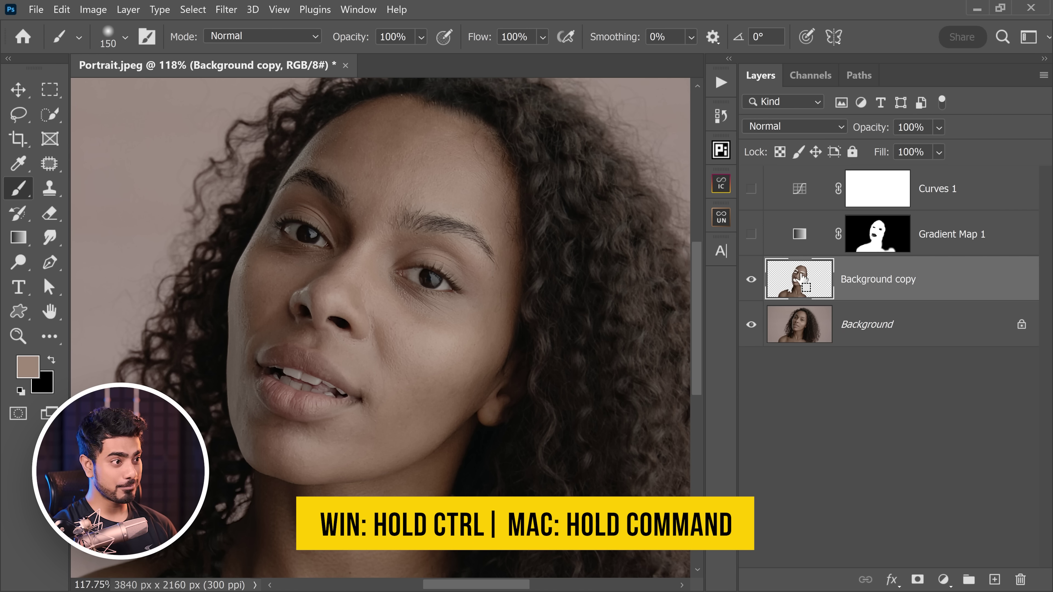
- Load the skin copy as a selection, delete it and Gradient Map 1's old mask, then mask Gradient Map 1 with the selection
{"action": "left_click", "coordinate": [802, 277], "text": "ctrl"}
{"action": "left_click_drag", "start_coordinate": [943, 292], "coordinate": [1020, 580]}
{"action": "left_click_drag", "start_coordinate": [878, 233], "coordinate": [1025, 578]}
{"action": "left_click", "coordinate": [524, 250]}
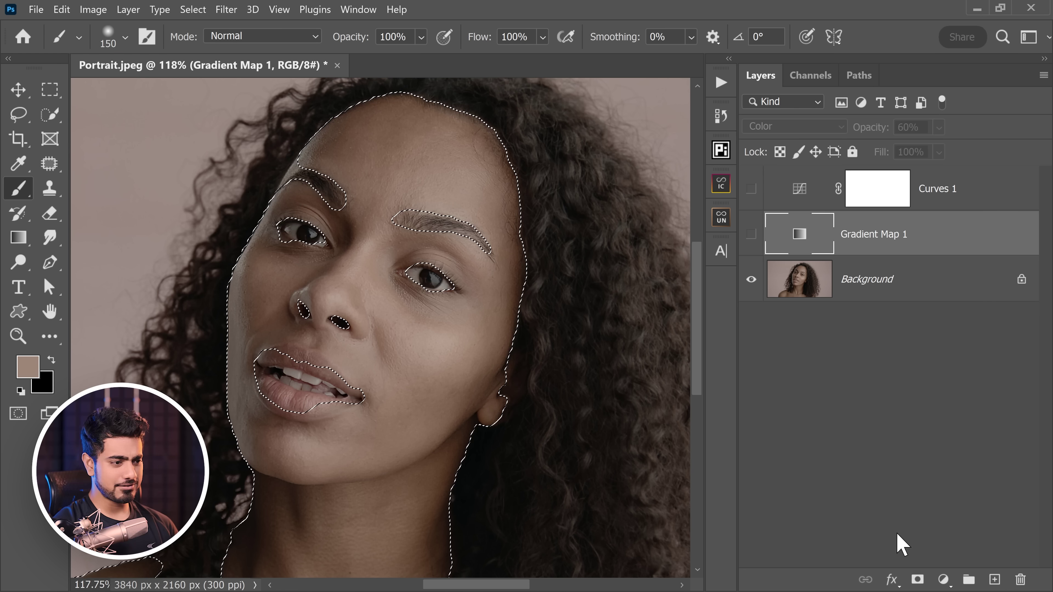
{"action": "left_click", "coordinate": [918, 579]}
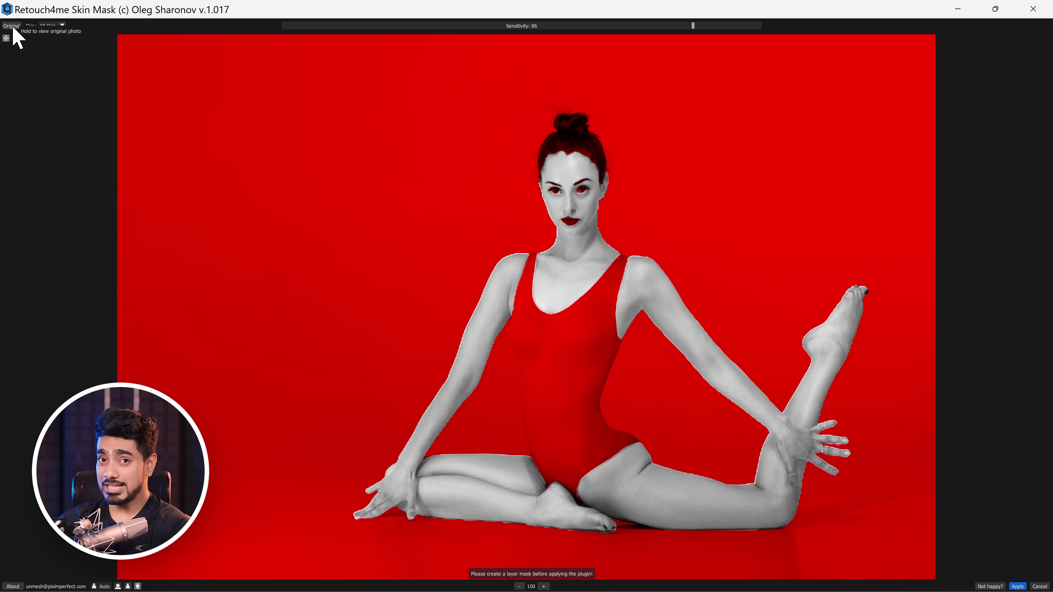
- Hold Original in Skin Mask to view the dancer photo without its mask overlay
{"action": "left_click", "coordinate": [12, 26]}
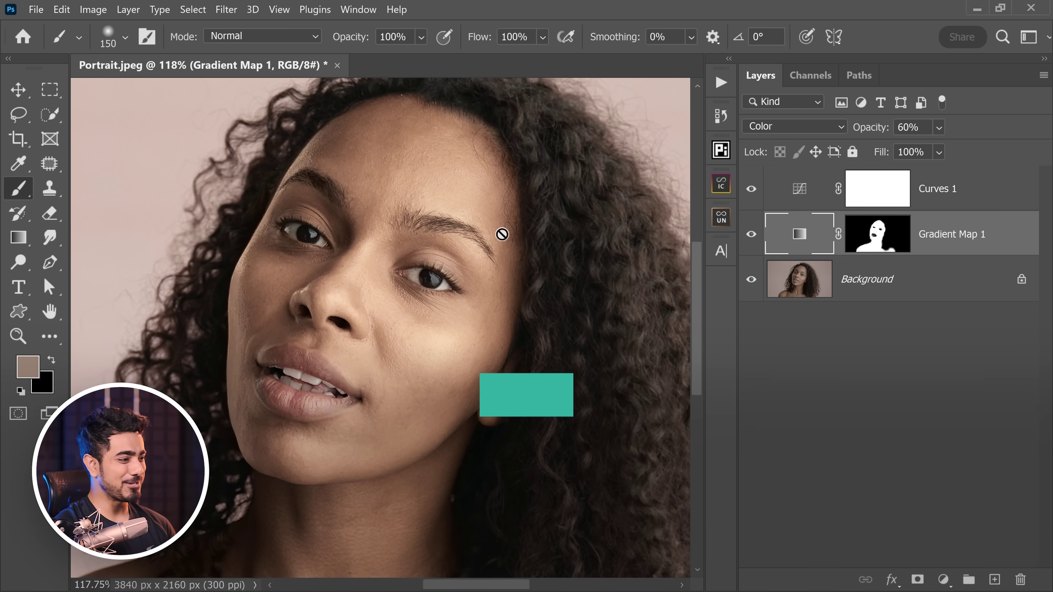
- Open Gradient Map 1's gradient and set the highlight stop to a soft light tan (e2c5ad)
{"action": "double_click", "coordinate": [807, 238]}
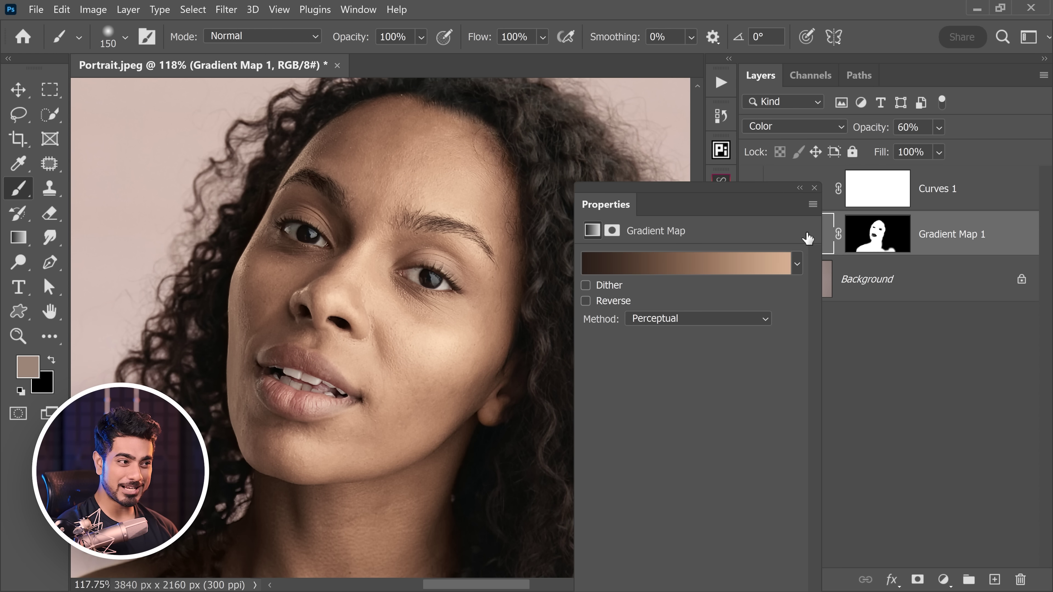
{"action": "left_click", "coordinate": [703, 264]}
{"action": "left_click", "coordinate": [889, 437]}
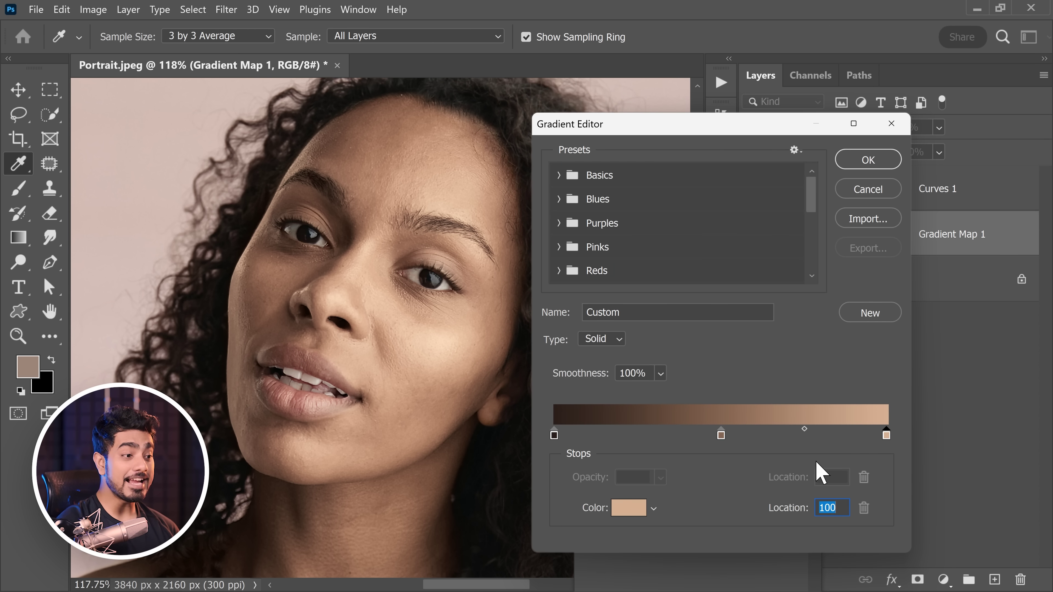
{"action": "left_click", "coordinate": [628, 508]}
{"action": "left_click", "coordinate": [720, 165]}
{"action": "left_click", "coordinate": [600, 169]}
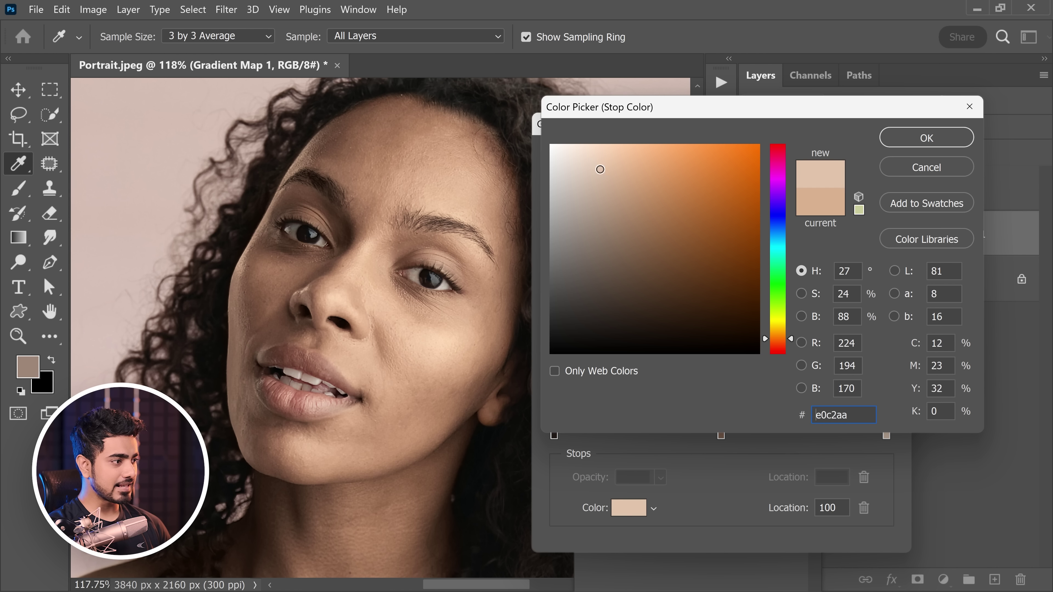
{"action": "left_click", "coordinate": [607, 169]}
{"action": "left_click", "coordinate": [612, 168]}
{"action": "left_click_drag", "start_coordinate": [605, 169], "coordinate": [598, 169]}
{"action": "left_click", "coordinate": [912, 141]}
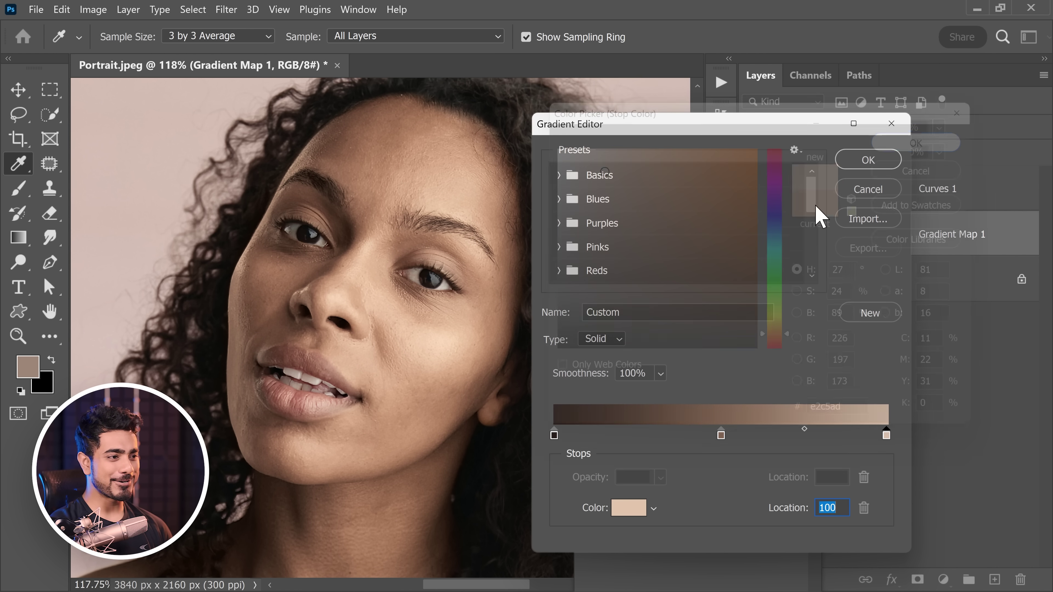
- Change the middle stop to a lighter, slightly redder brown a0755e
{"action": "left_click", "coordinate": [721, 435]}
{"action": "left_click", "coordinate": [630, 513]}
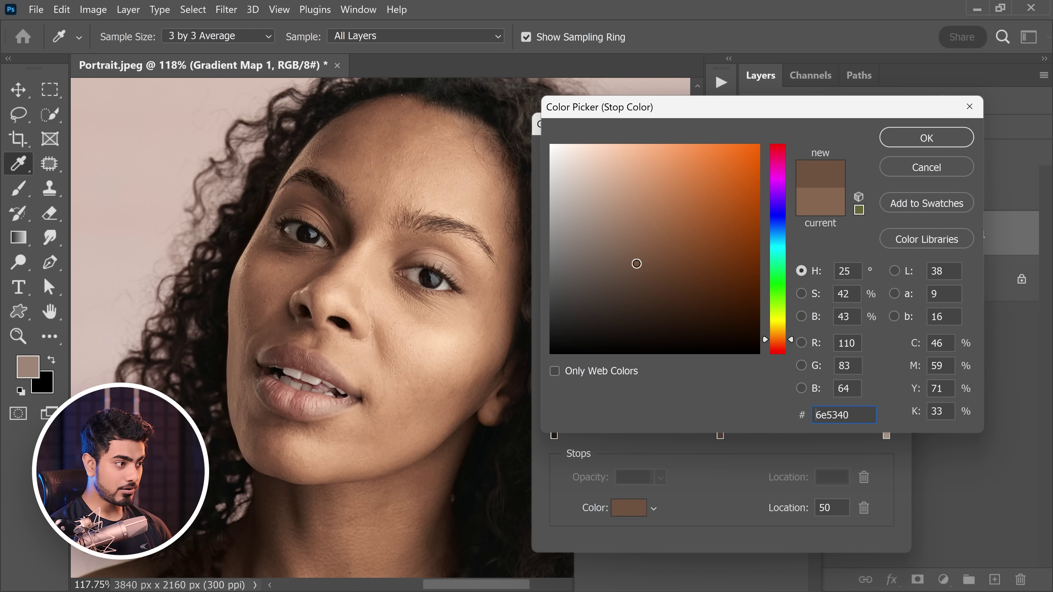
{"action": "left_click_drag", "start_coordinate": [650, 241], "coordinate": [623, 246]}
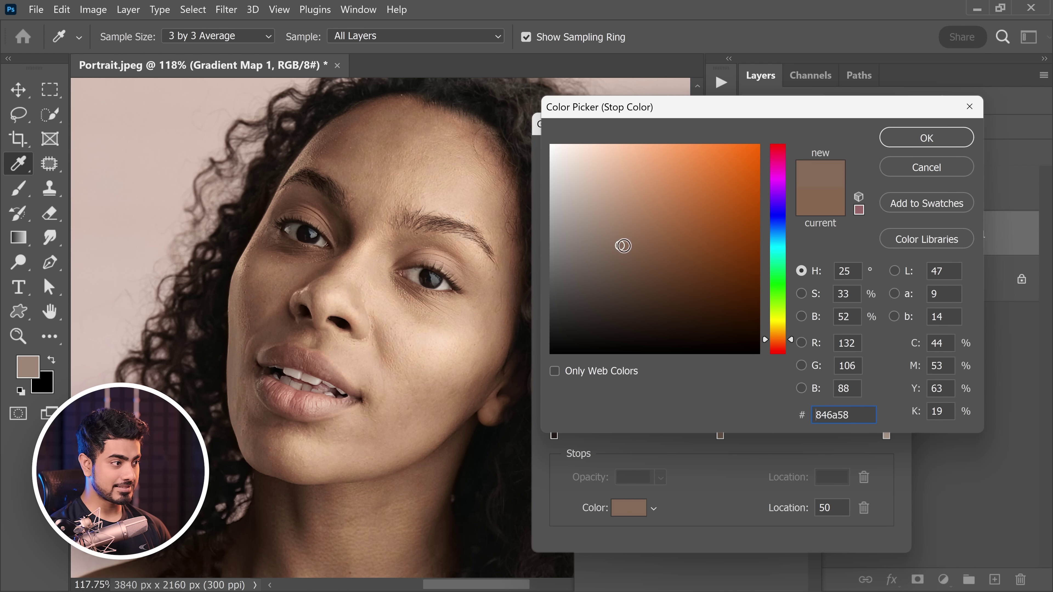
{"action": "left_click", "coordinate": [636, 223]}
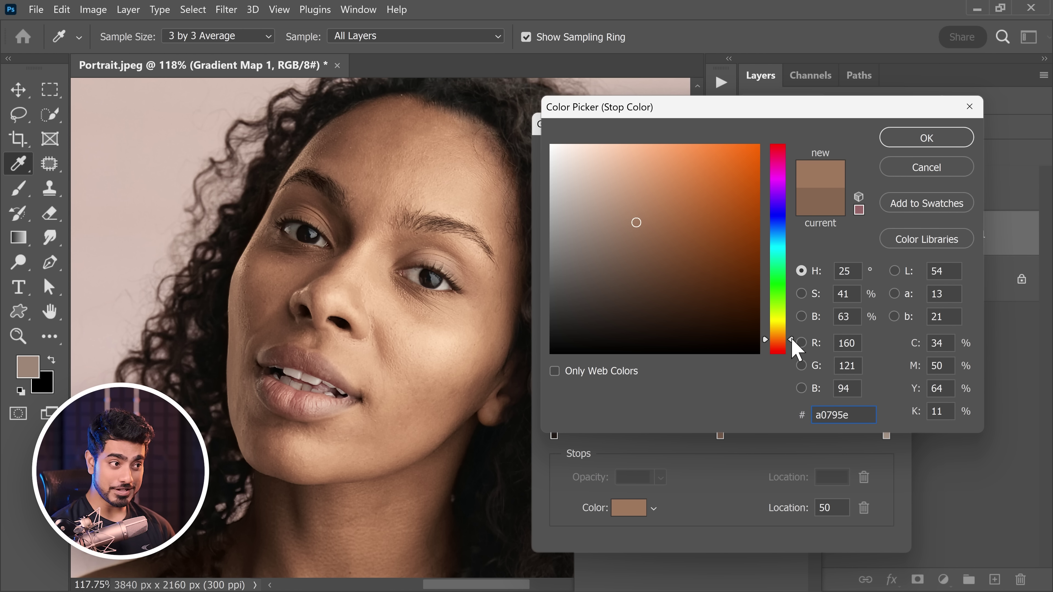
{"action": "mouse_move", "coordinate": [792, 340]}
{"action": "left_mouse_down"}
{"action": "mouse_move", "coordinate": [789, 358]}
{"action": "mouse_move", "coordinate": [793, 332]}
{"action": "mouse_move", "coordinate": [793, 342]}
{"action": "left_mouse_up"}
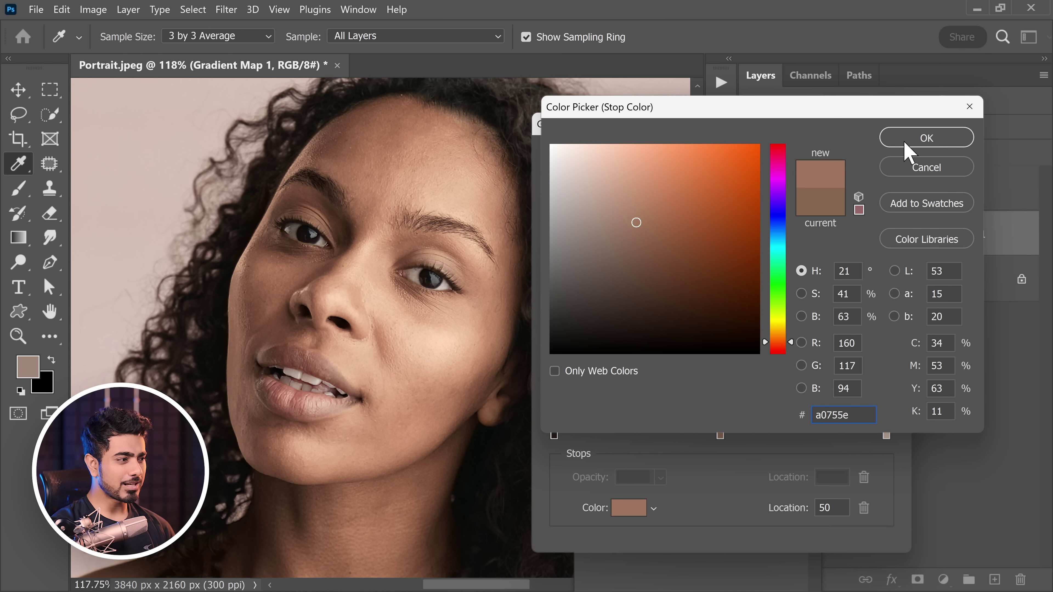
{"action": "left_click", "coordinate": [918, 141]}
- Set the darkest stop to the dark brown 302018
{"action": "double_click", "coordinate": [554, 435]}
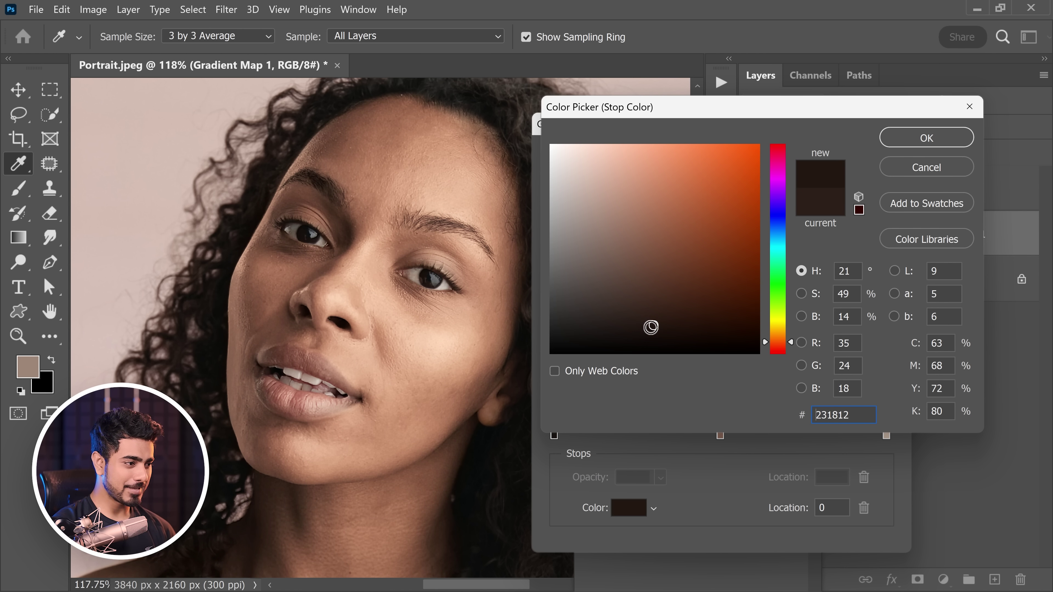
{"action": "left_click", "coordinate": [654, 304]}
{"action": "left_click_drag", "start_coordinate": [654, 301], "coordinate": [653, 315]}
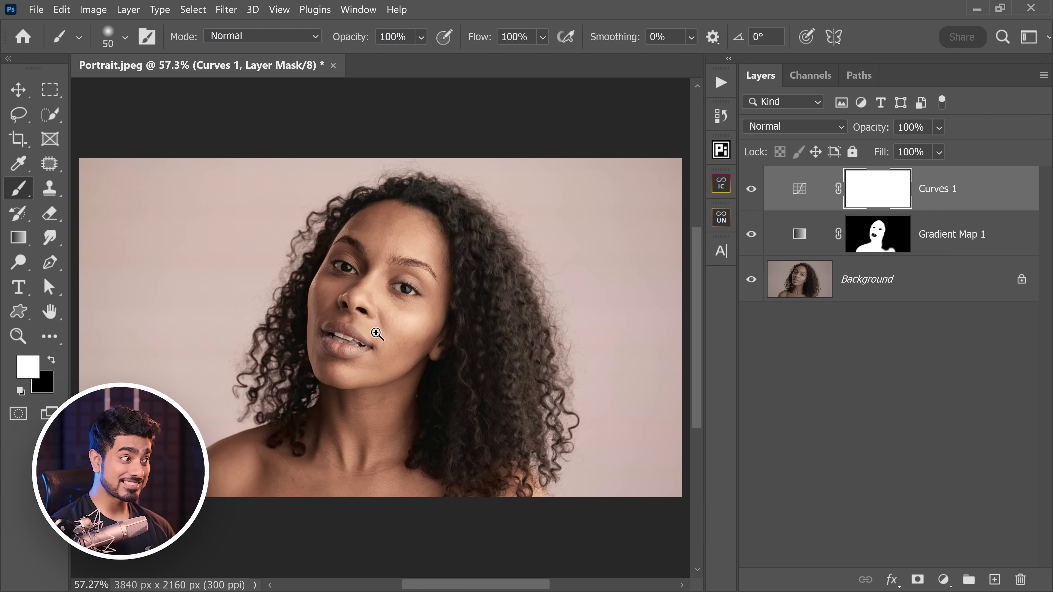
- Zoom in on the mouth and add a new empty Layer 1 above Curves 1
{"action": "left_click_drag", "start_coordinate": [347, 333], "coordinate": [338, 361]}
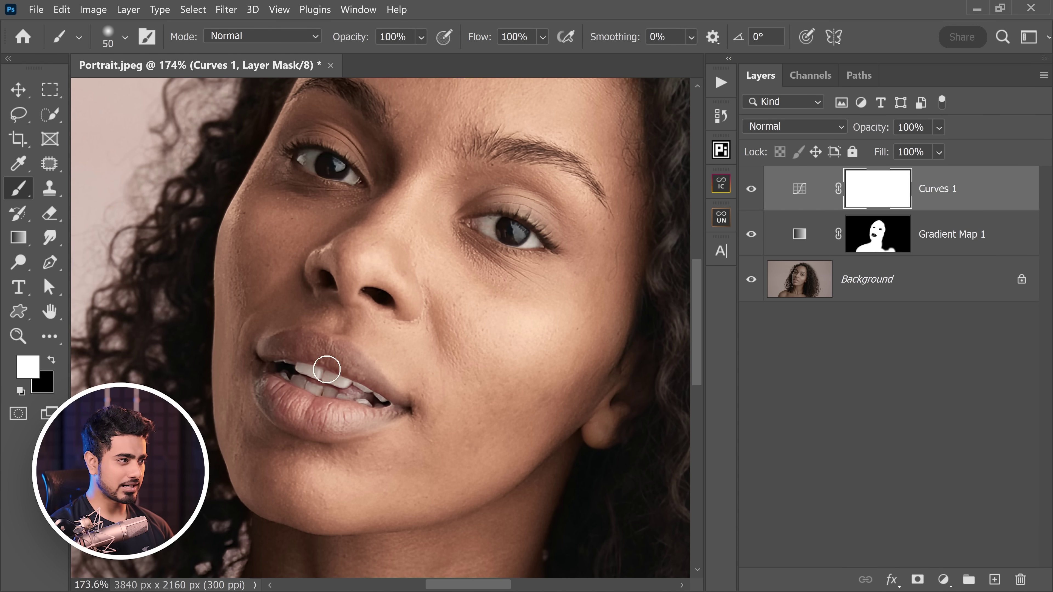
{"action": "scroll", "coordinate": [289, 390], "scroll_direction": "up", "scroll_amount": 3}
{"action": "scroll", "coordinate": [271, 395], "scroll_direction": "up", "scroll_amount": 2}
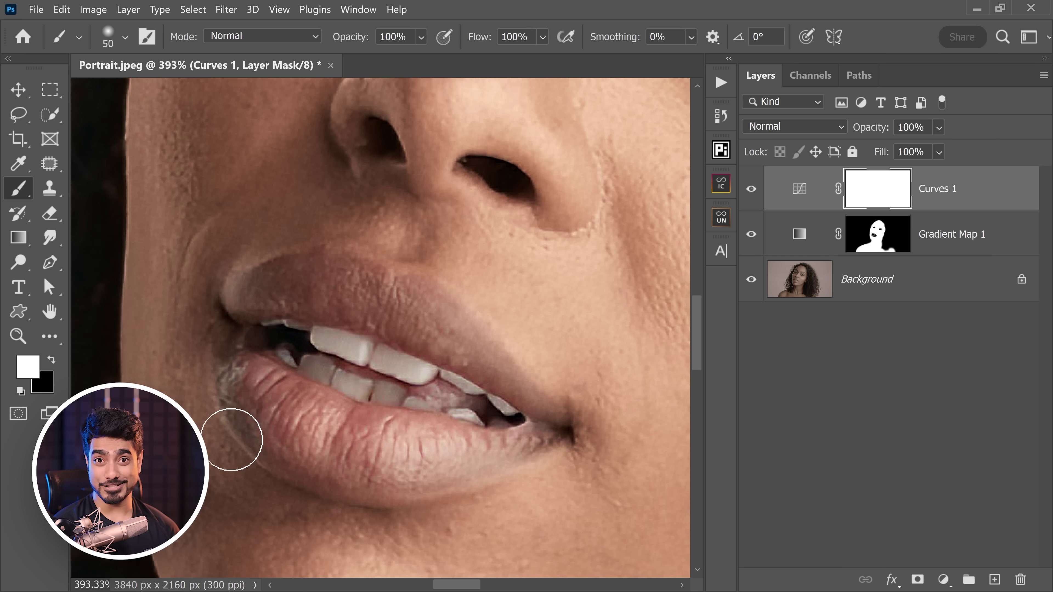
{"action": "left_click", "coordinate": [603, 225], "text": "alt"}
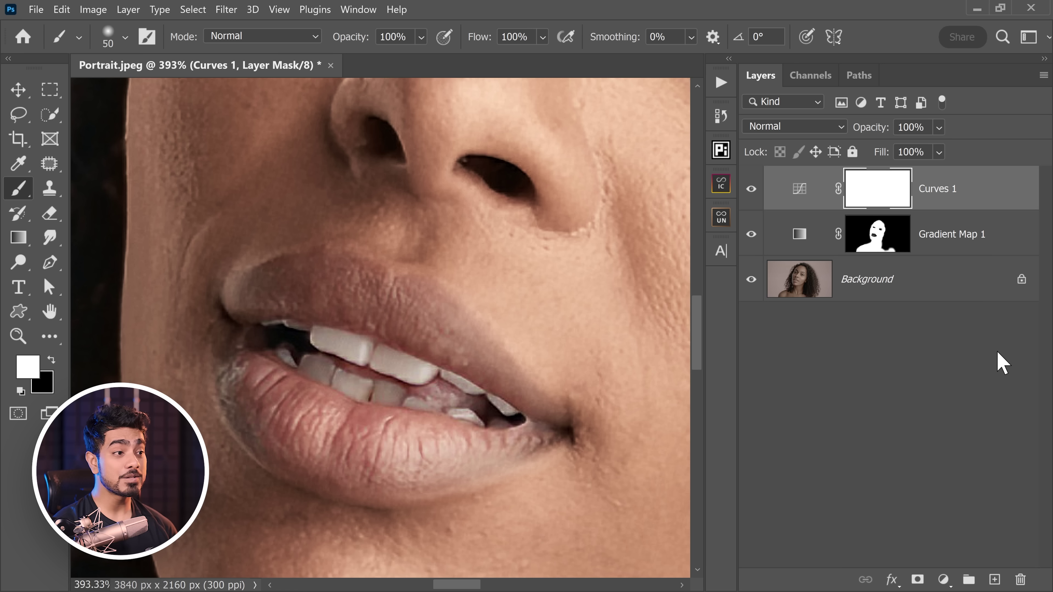
- Add a new layer above Curves 1 in Color blend mode and set brush flow to 10%
{"action": "left_click", "coordinate": [994, 580]}
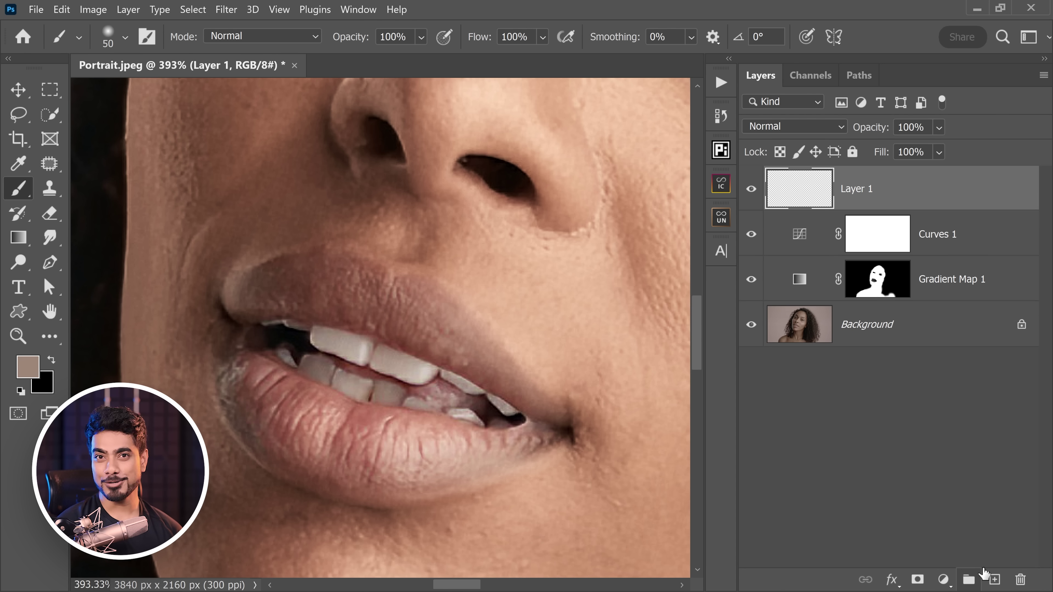
{"action": "left_click", "coordinate": [782, 130]}
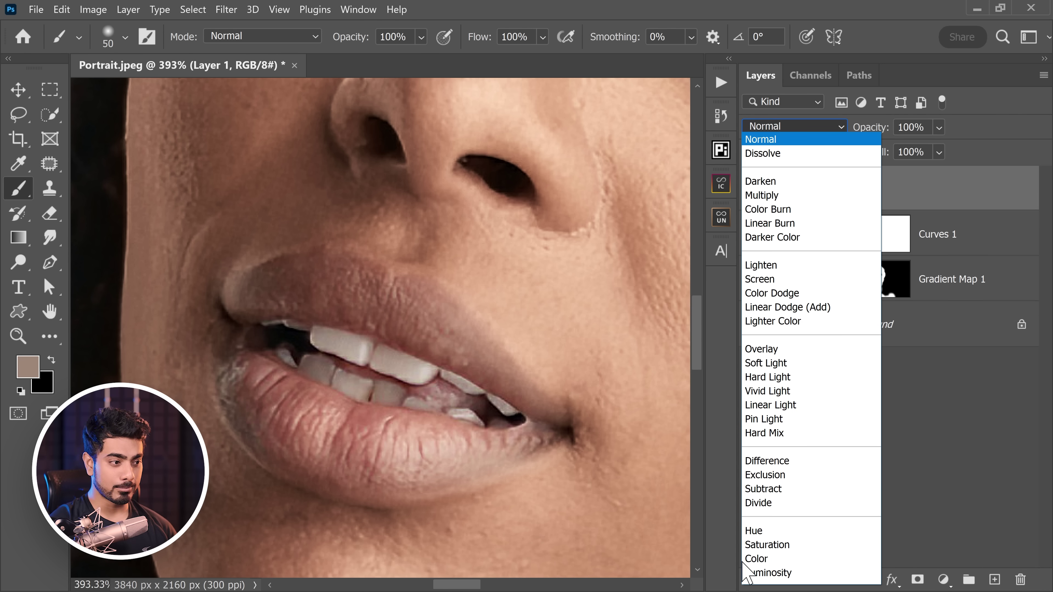
{"action": "left_click", "coordinate": [757, 565]}
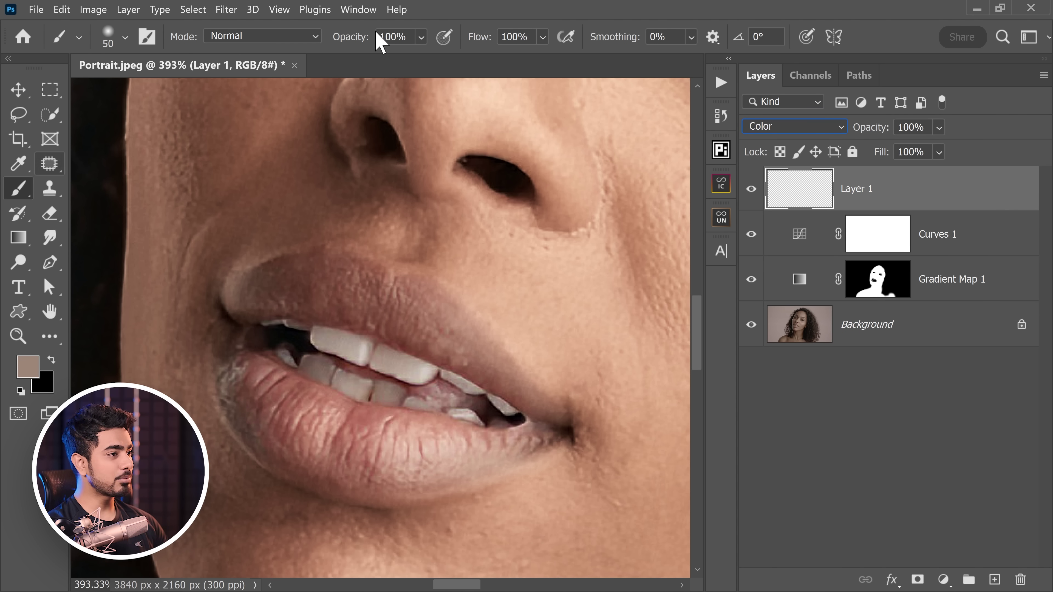
{"action": "left_click", "coordinate": [514, 37]}
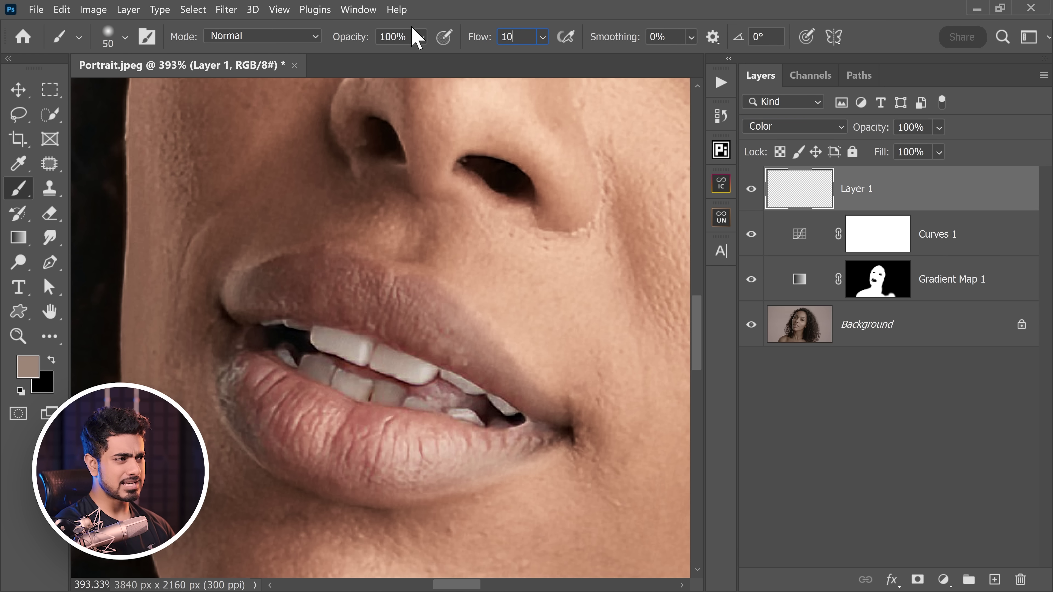
- Sample lip tones and paint them over the greyish lower-lip corners, lowering flow to 4%
{"action": "left_click", "coordinate": [271, 401], "text": "alt"}
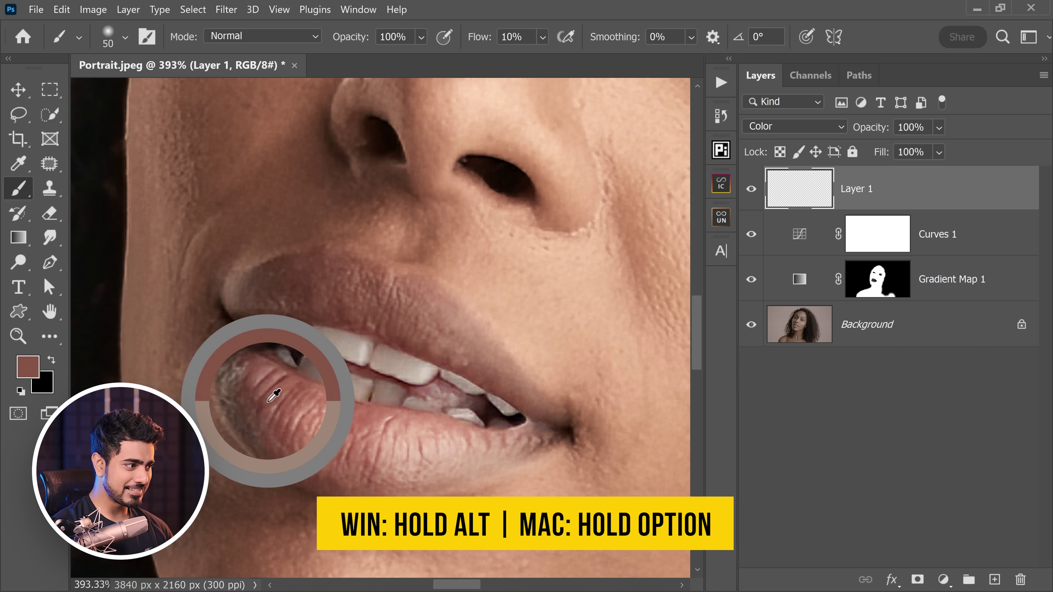
{"action": "key", "text": "bracketleft"}
{"action": "key", "text": "bracketleft"}
{"action": "mouse_move", "coordinate": [234, 406]}
{"action": "left_mouse_down"}
{"action": "mouse_move", "coordinate": [226, 378]}
{"action": "mouse_move", "coordinate": [255, 440]}
{"action": "mouse_move", "coordinate": [224, 348]}
{"action": "mouse_move", "coordinate": [225, 368]}
{"action": "mouse_move", "coordinate": [231, 318]}
{"action": "mouse_move", "coordinate": [245, 339]}
{"action": "left_mouse_up"}
{"action": "key", "text": "bracketleft"}
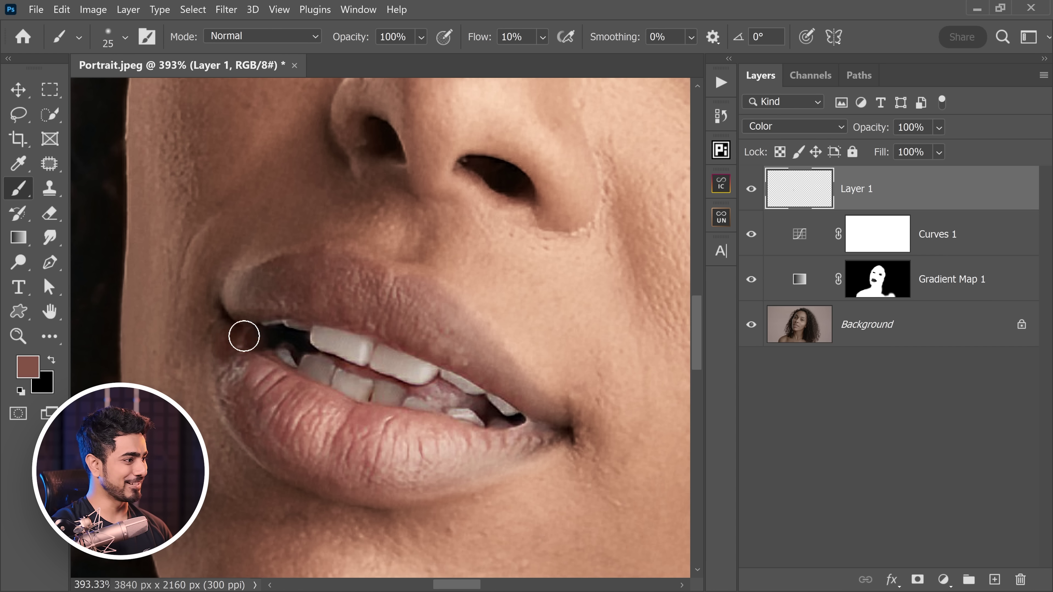
{"action": "left_click", "coordinate": [429, 446], "text": "alt"}
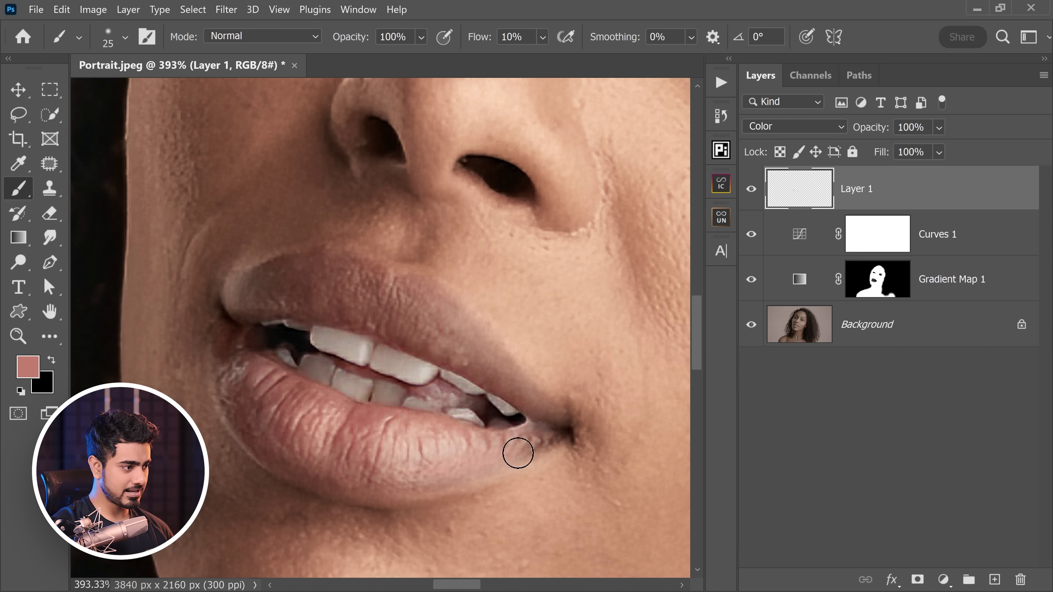
{"action": "left_click", "coordinate": [451, 462], "text": "alt"}
{"action": "left_click", "coordinate": [433, 428], "text": "alt"}
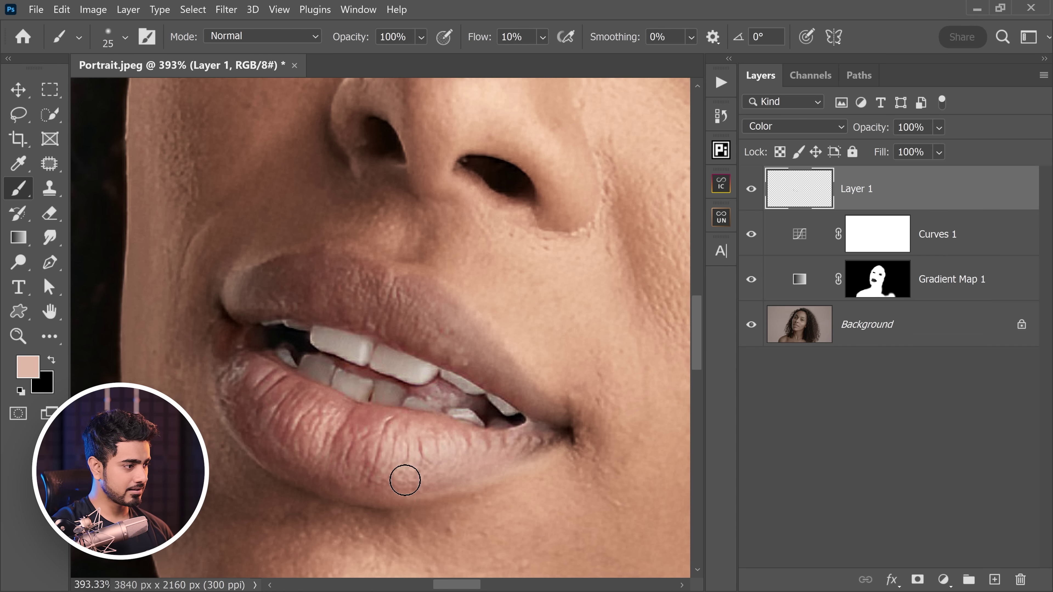
{"action": "left_click", "coordinate": [488, 450], "text": "alt"}
{"action": "left_click", "coordinate": [419, 484], "text": "alt"}
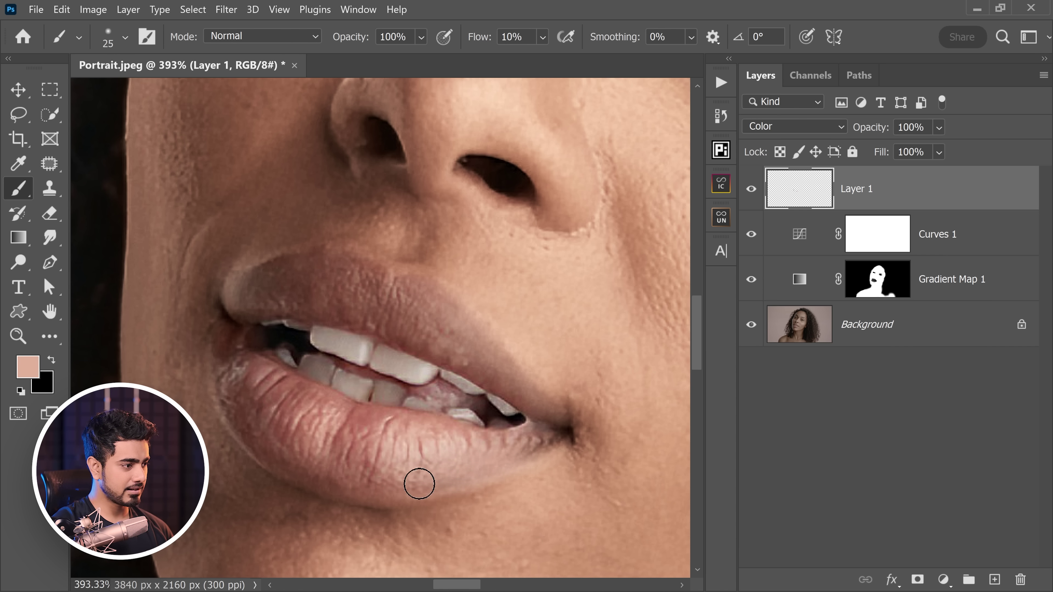
{"action": "left_click", "coordinate": [392, 439], "text": "alt"}
{"action": "key", "text": "bracketright"}
{"action": "key", "text": "shift+0"}
{"action": "key", "text": "shift+4"}
{"action": "left_click", "coordinate": [514, 433], "text": "alt"}
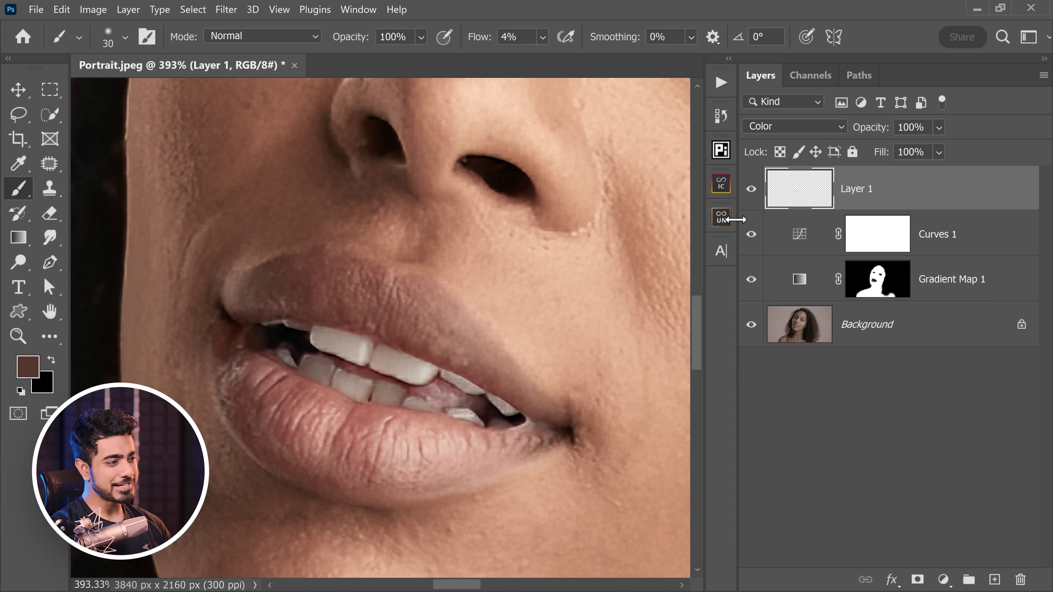
- Toggle Layer 1 off and on to check the fix, then sample a reddish-brown lip tone
{"action": "left_click", "coordinate": [748, 191]}
{"action": "scroll", "coordinate": [247, 416], "scroll_direction": "up", "scroll_amount": 1}
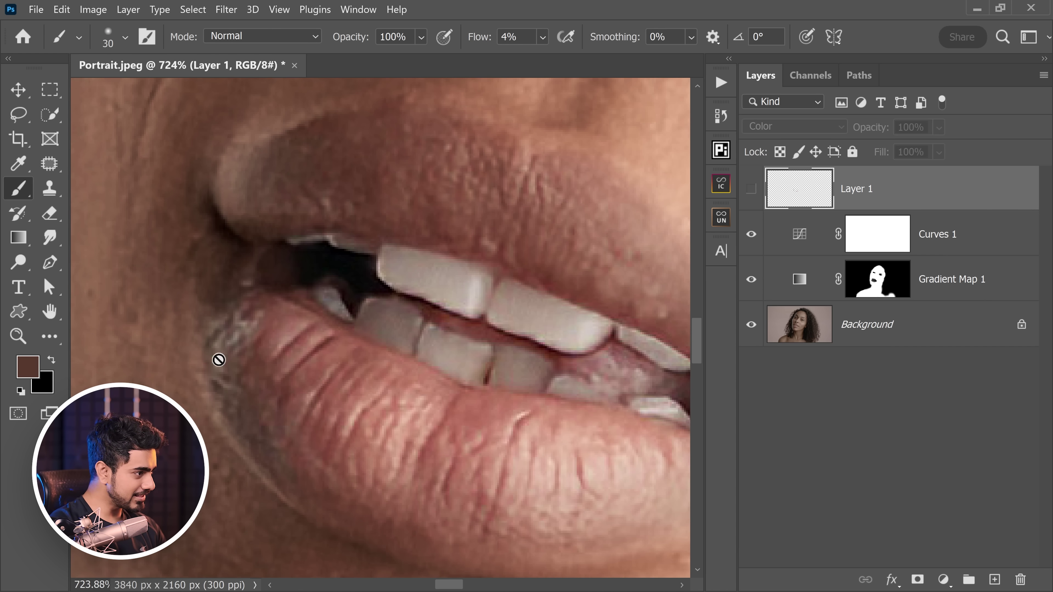
{"action": "left_click_drag", "start_coordinate": [216, 357], "coordinate": [279, 390]}
{"action": "left_click_drag", "start_coordinate": [465, 307], "coordinate": [423, 320]}
{"action": "left_click", "coordinate": [748, 192]}
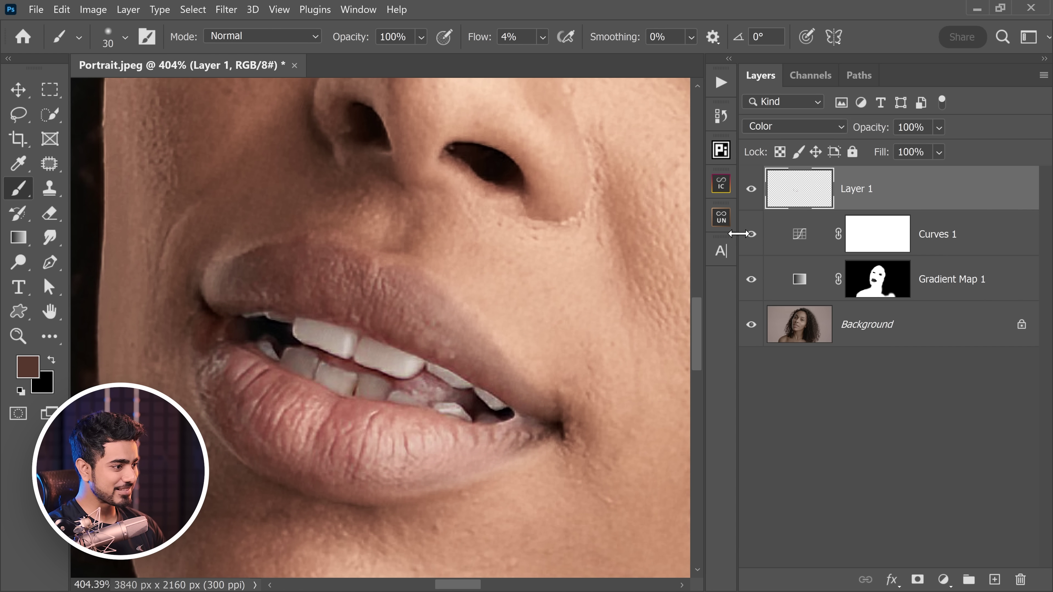
{"action": "scroll", "coordinate": [549, 340], "scroll_direction": "down", "scroll_amount": 1}
{"action": "key", "text": "bracketright"}
{"action": "left_click", "coordinate": [308, 354], "text": "alt"}
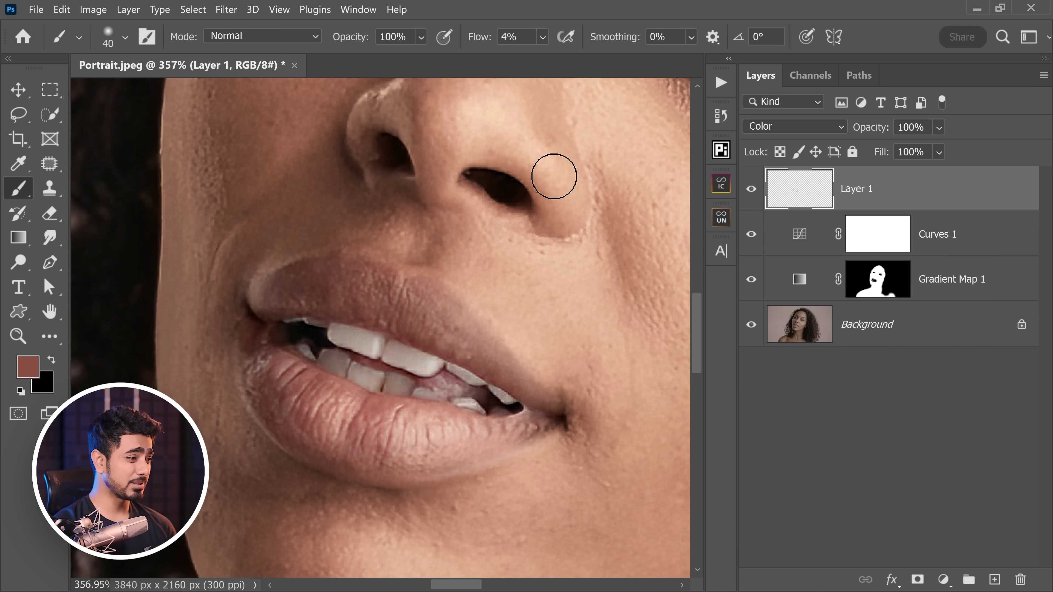
- Sample mauve and deeper red-brown tones near the teeth with a small brush, then recheck Layer 1
{"action": "left_click_drag", "start_coordinate": [469, 389], "coordinate": [477, 397]}
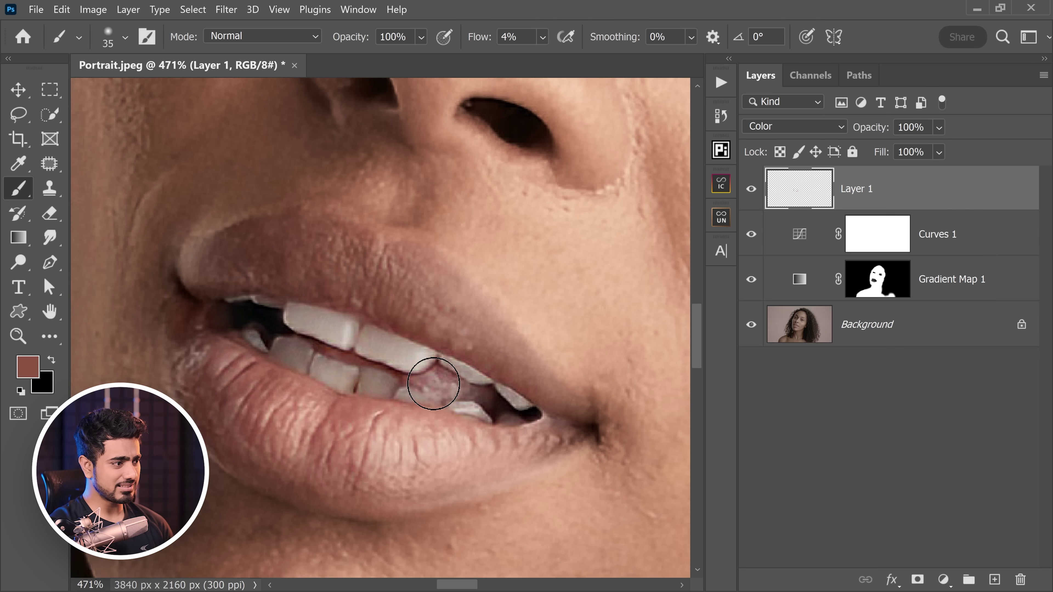
{"action": "left_click", "coordinate": [446, 380], "text": "alt"}
{"action": "key", "text": "bracketleft"}
{"action": "key", "text": "bracketleft"}
{"action": "key", "text": "bracketleft"}
{"action": "key", "text": "bracketleft"}
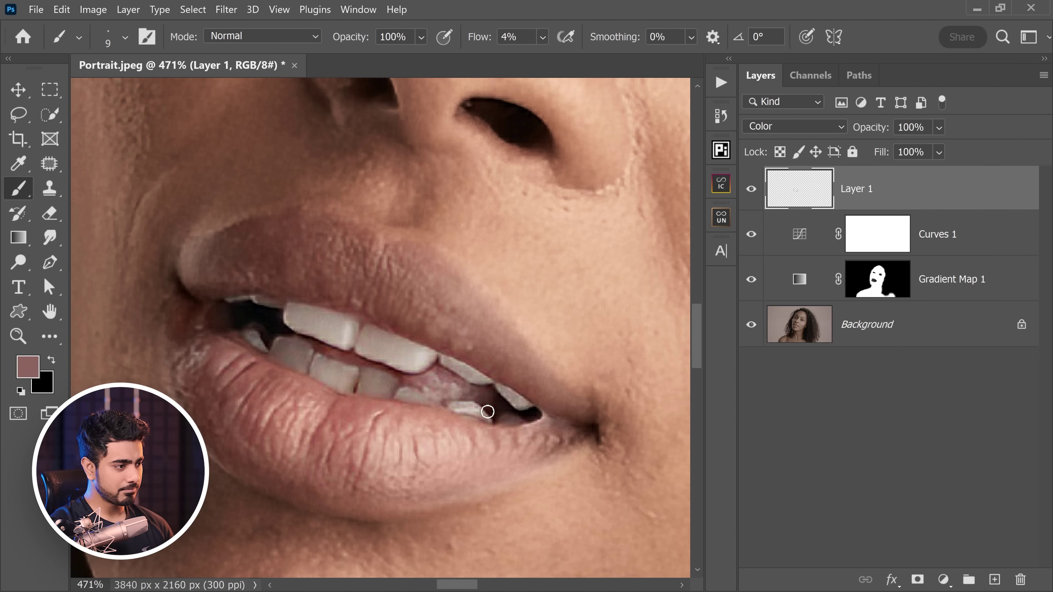
{"action": "left_click", "coordinate": [494, 406], "text": "alt"}
{"action": "scroll", "coordinate": [475, 353], "scroll_direction": "down", "scroll_amount": 5}
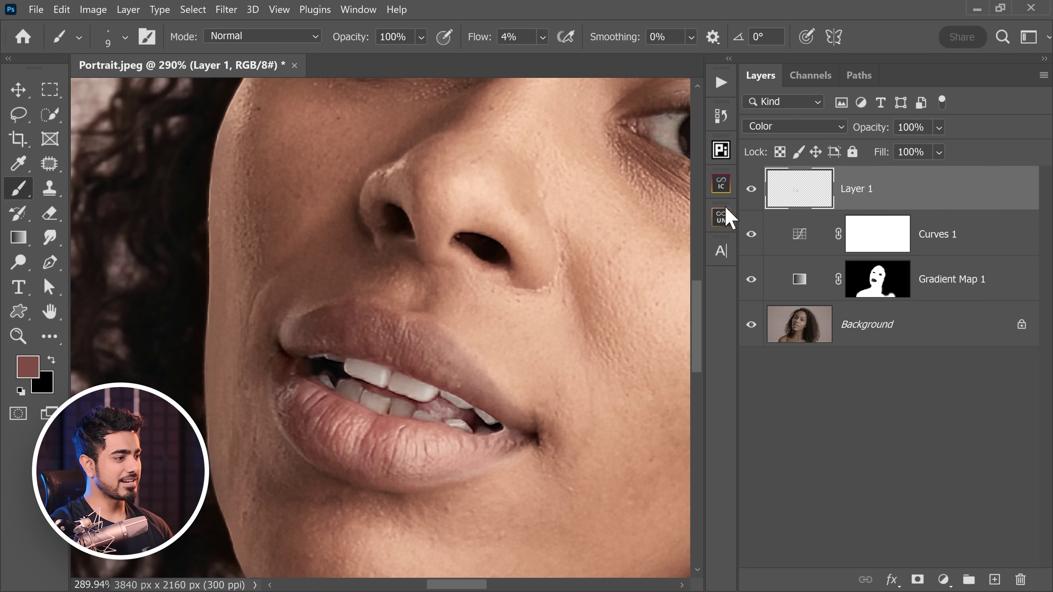
{"action": "left_click", "coordinate": [751, 189]}
{"action": "scroll", "coordinate": [341, 404], "scroll_direction": "up", "scroll_amount": 5}
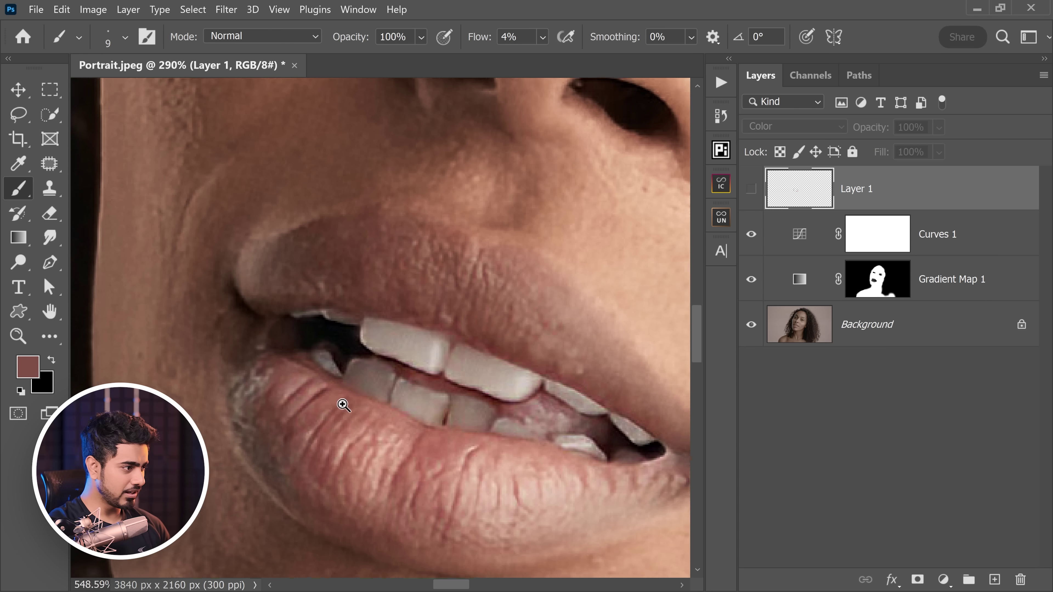
{"action": "scroll", "coordinate": [503, 339], "scroll_direction": "down", "scroll_amount": 2}
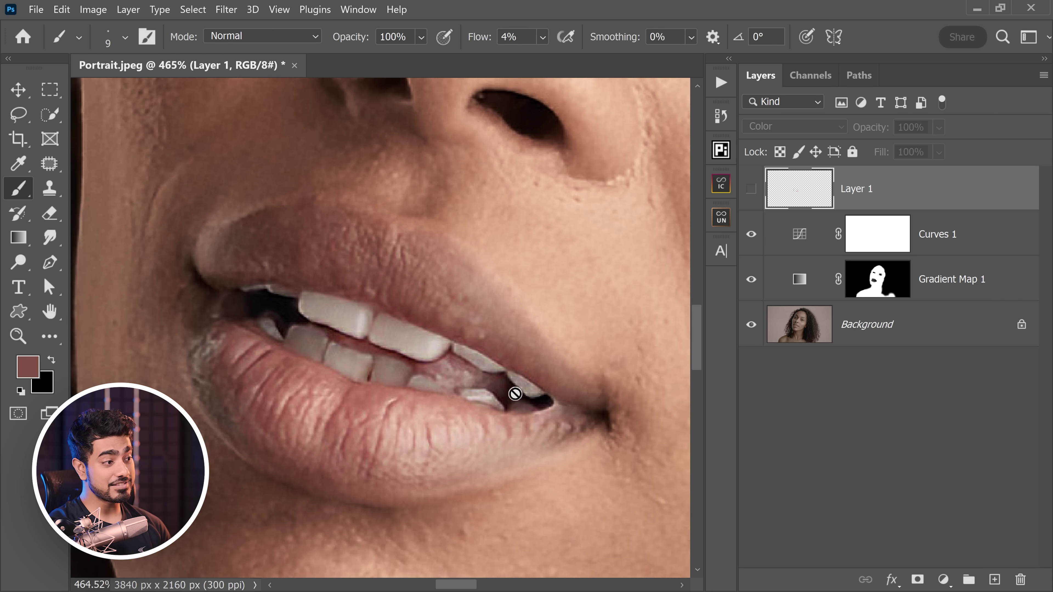
{"action": "left_click", "coordinate": [753, 194]}
{"action": "scroll", "coordinate": [469, 373], "scroll_direction": "down", "scroll_amount": 15}
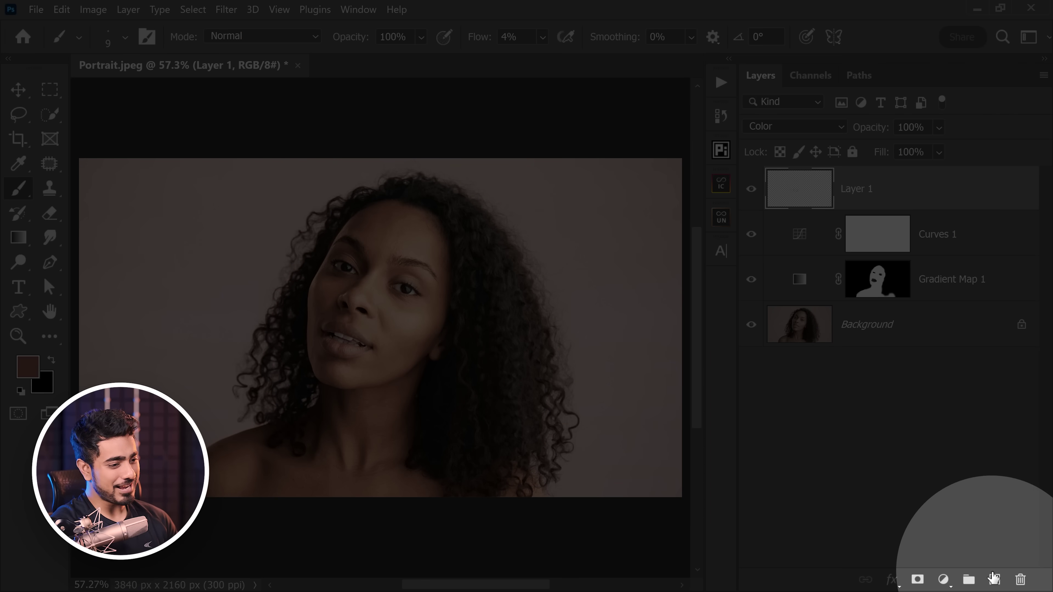
- Add a top layer named 'D&B', reset colours to black and white, and blend it in Soft Light
{"action": "left_click", "coordinate": [995, 579]}
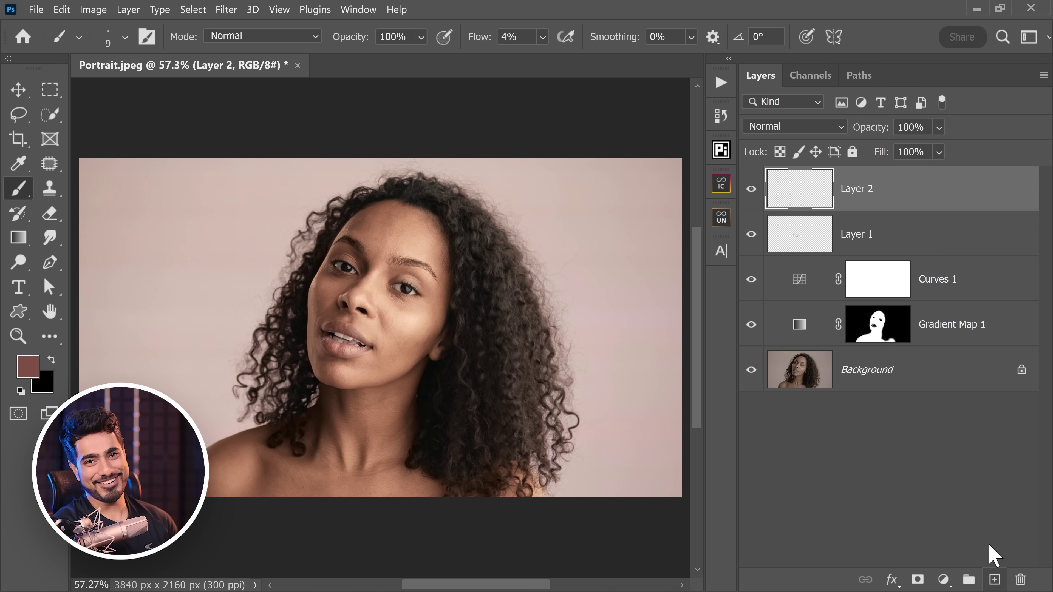
{"action": "double_click", "coordinate": [858, 189]}
{"action": "type", "text": "D&"}
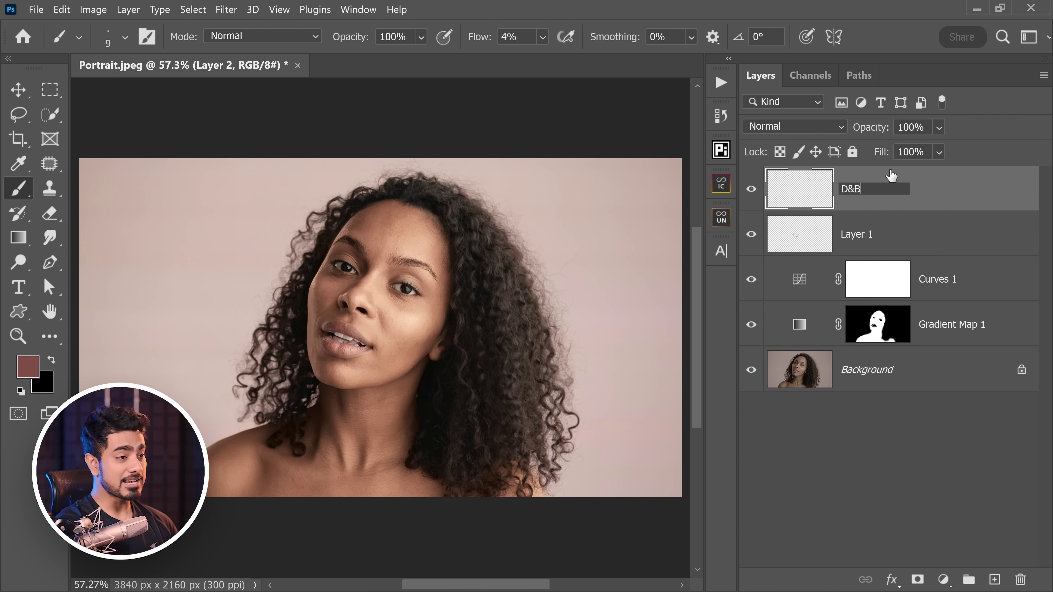
{"action": "type", "text": "B"}
{"action": "key", "text": "Return"}
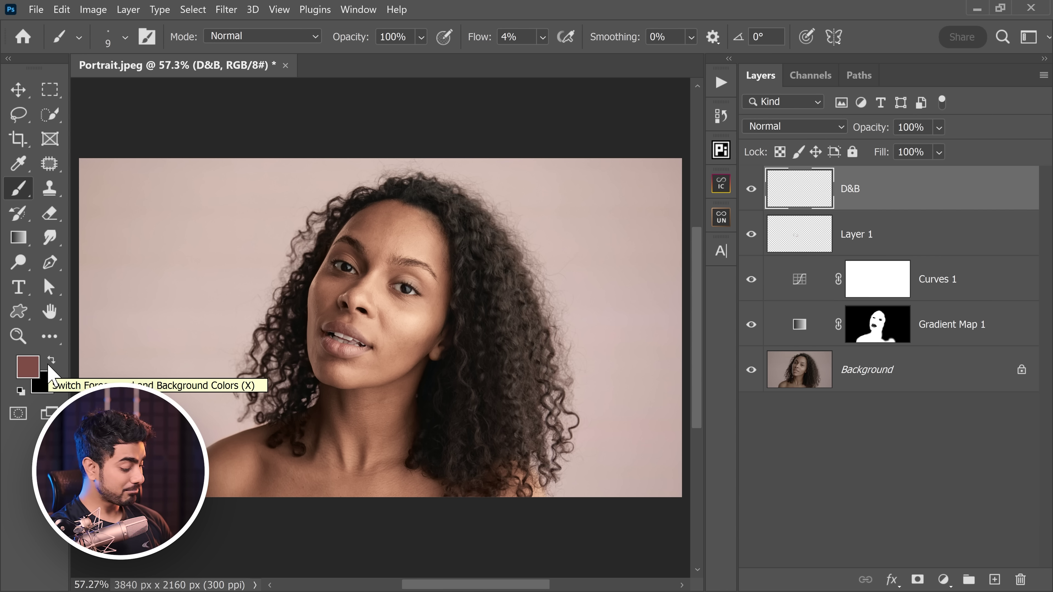
{"action": "key", "text": "d"}
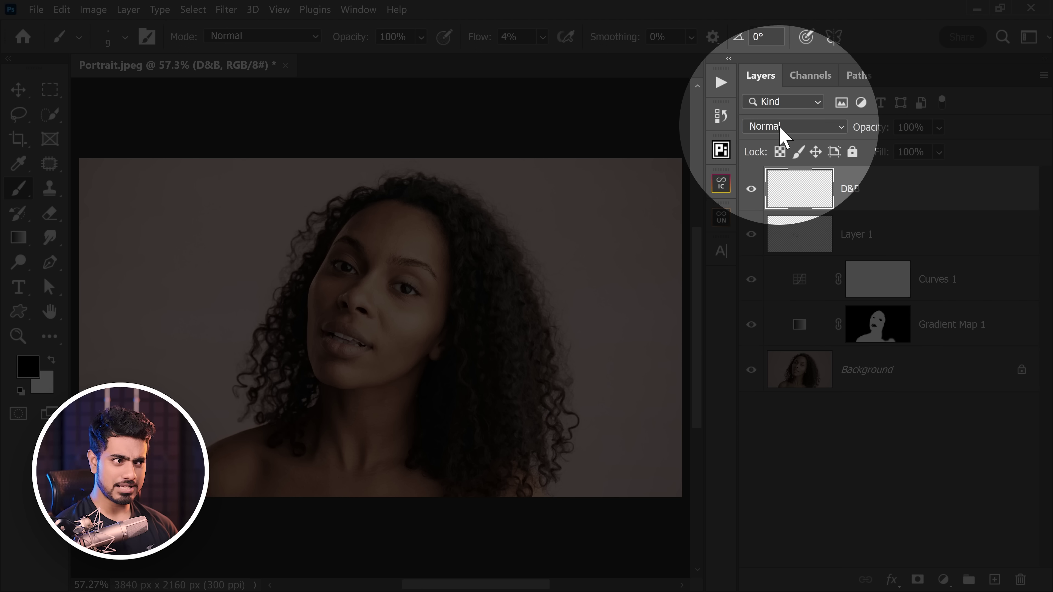
{"action": "left_click", "coordinate": [790, 127]}
{"action": "left_click", "coordinate": [766, 363]}
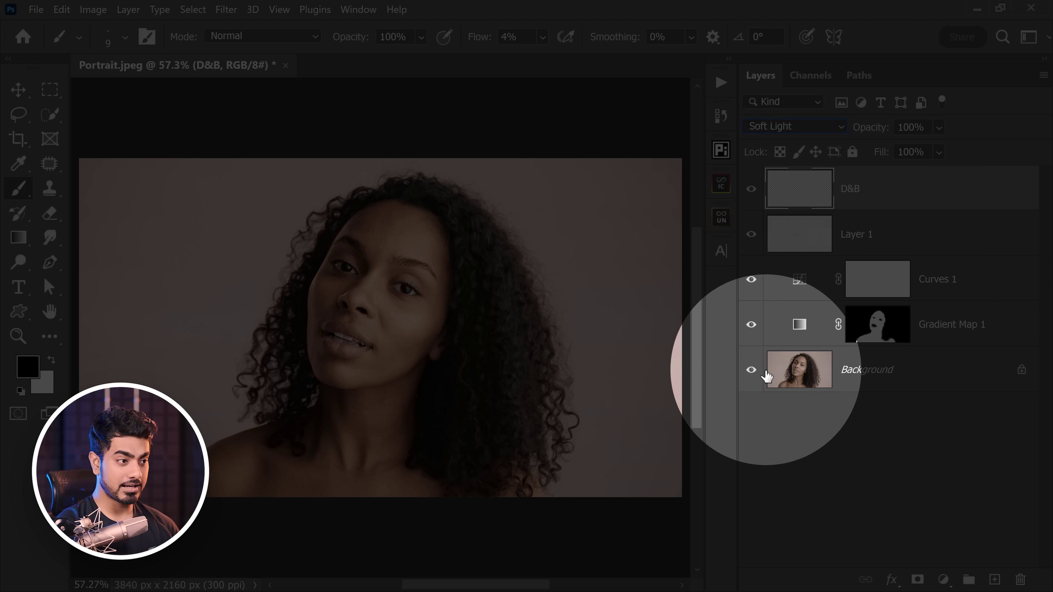
{"action": "left_click_drag", "start_coordinate": [400, 298], "coordinate": [441, 313]}
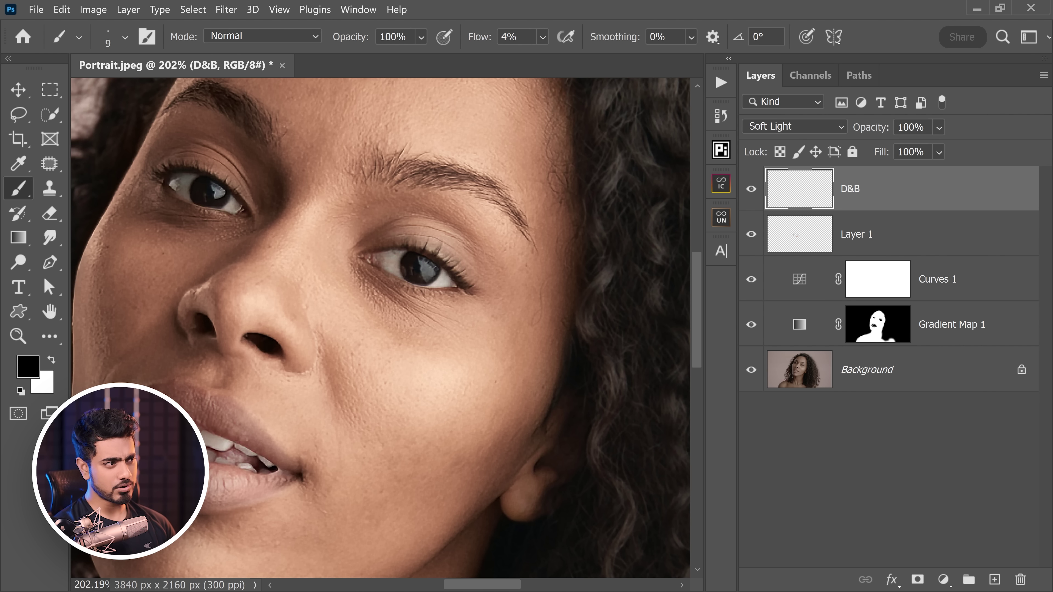
- Set the brush flow to 1% and make white the painting colour for dodging
{"action": "type", "text": "1"}
{"action": "key", "text": "Return"}
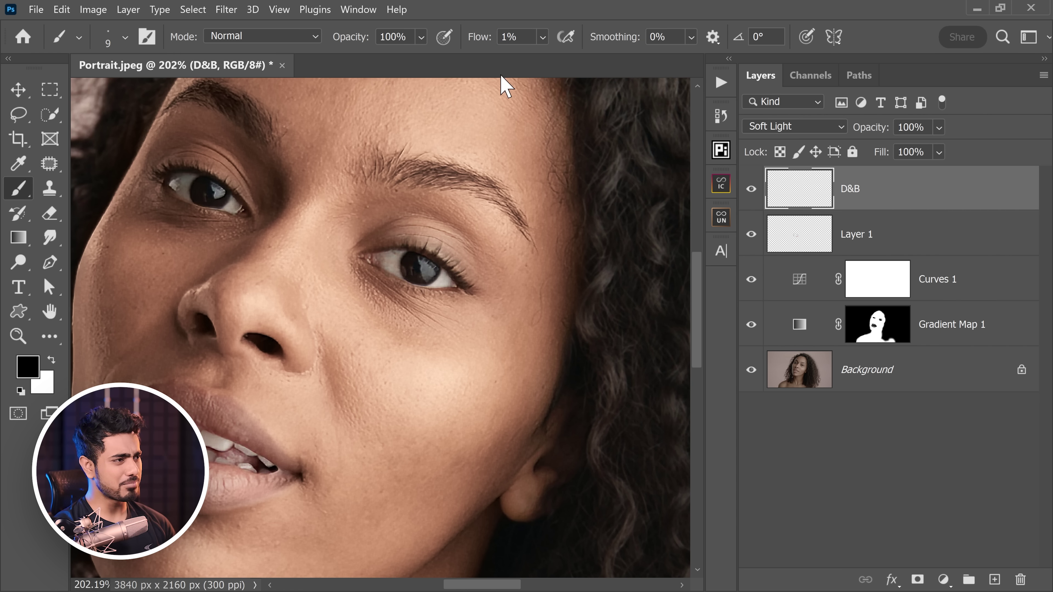
{"action": "key", "text": "x"}
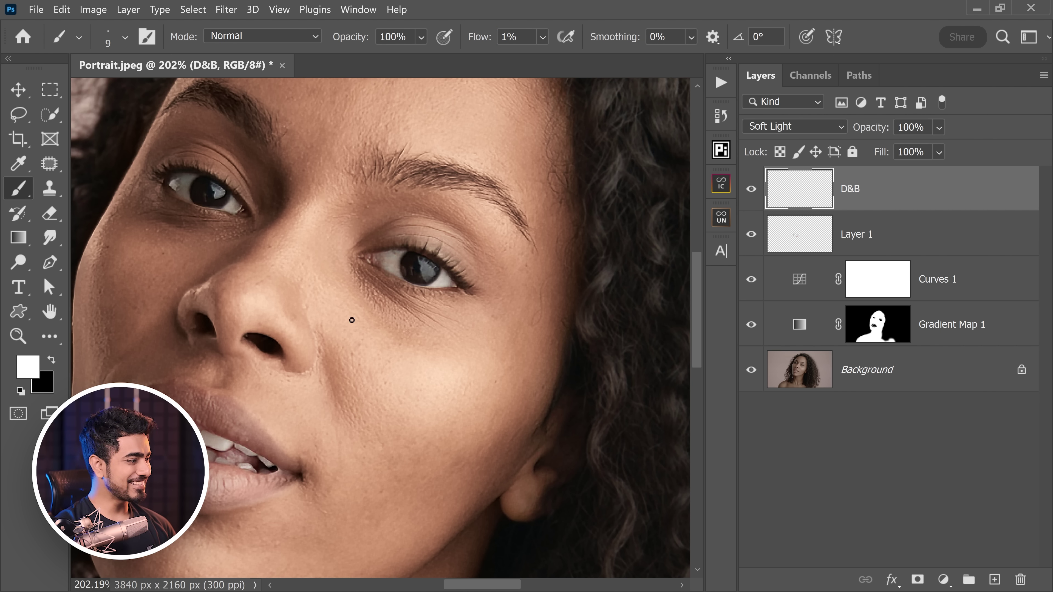
{"action": "left_click_drag", "start_coordinate": [392, 318], "coordinate": [385, 322]}
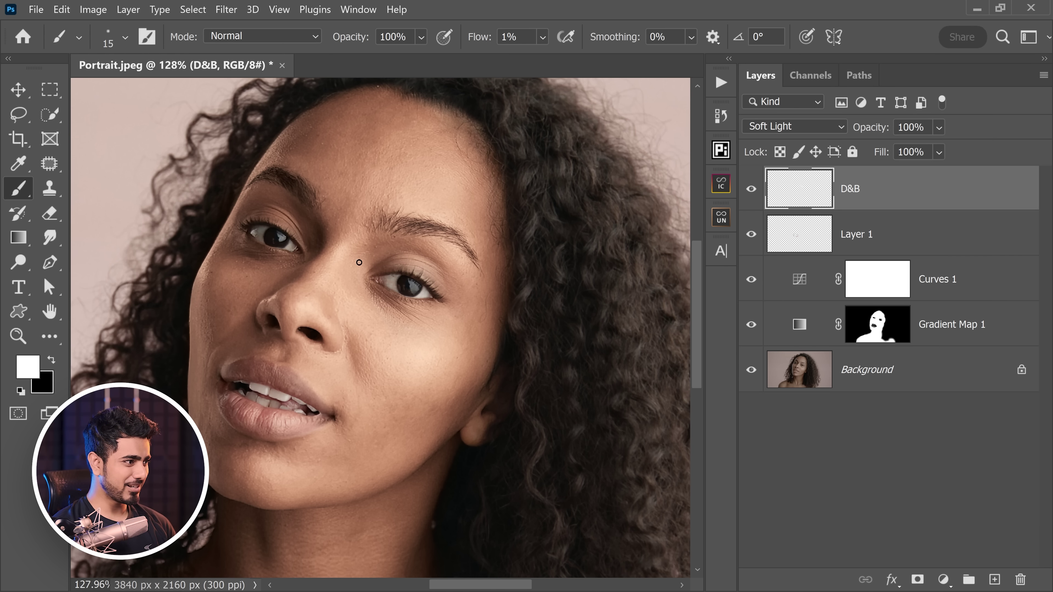
- Toggle the D&B layer's visibility off and on twice to compare before and after
{"action": "left_click", "coordinate": [751, 191]}
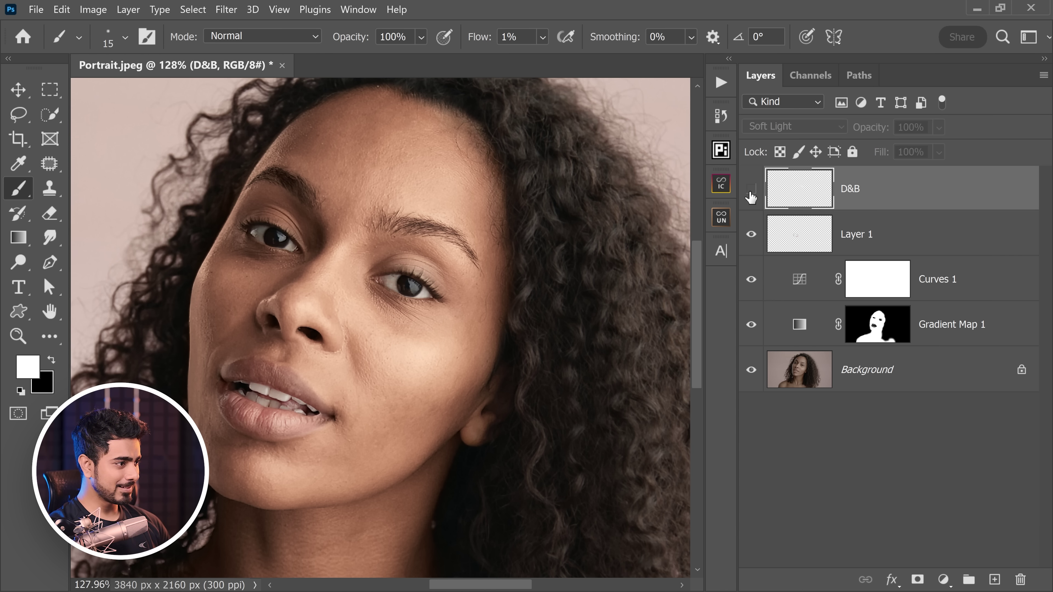
{"action": "left_click", "coordinate": [752, 191]}
{"action": "scroll", "coordinate": [618, 222], "scroll_direction": "down", "scroll_amount": 4}
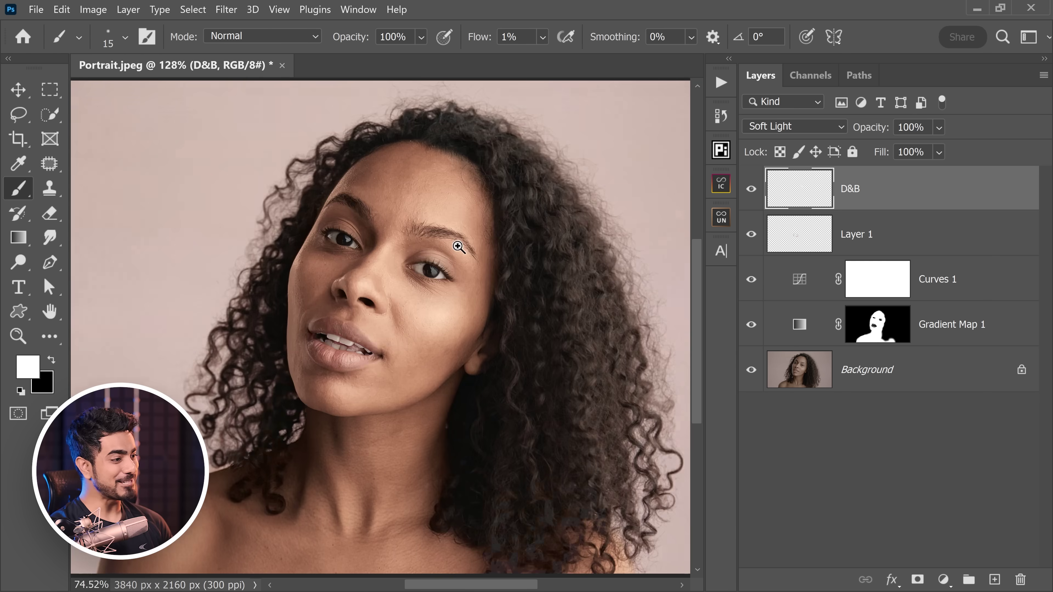
{"action": "left_click", "coordinate": [752, 190]}
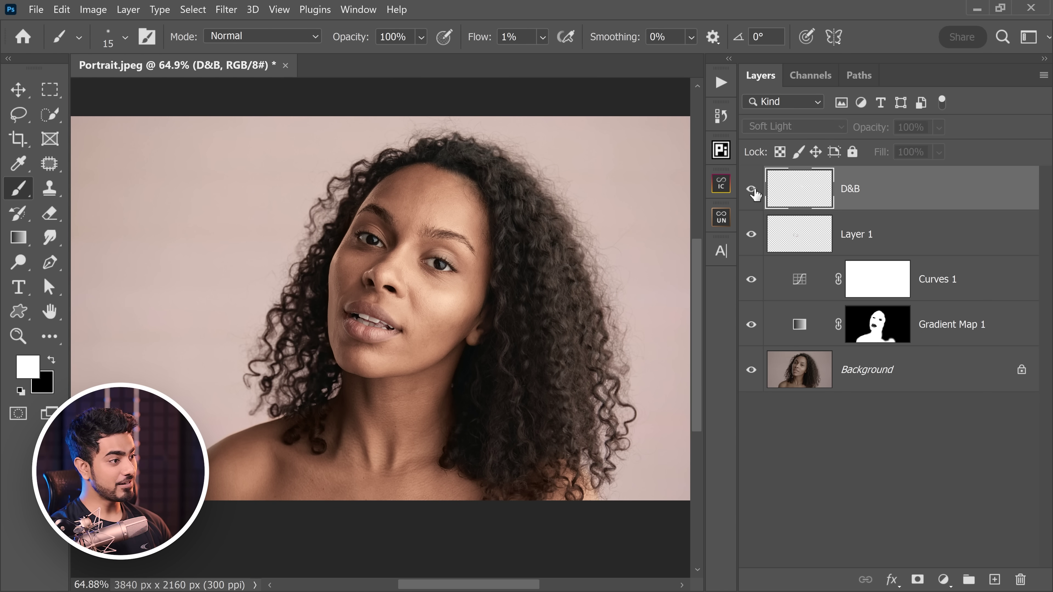
{"action": "left_click", "coordinate": [752, 191]}
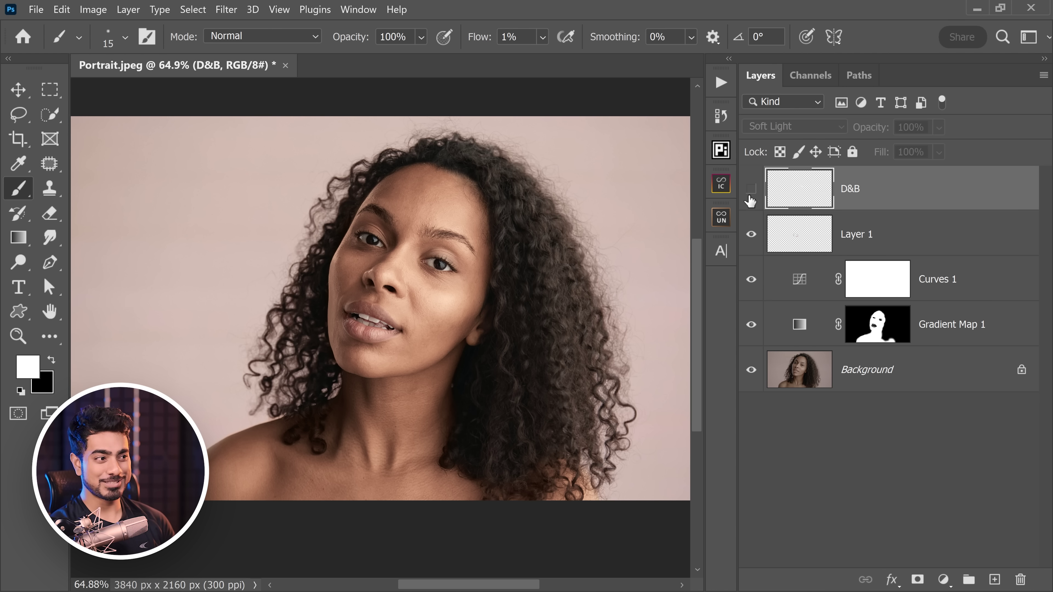
- Stamp a merged copy onto a new top layer named 'D&B with Retouch4me'
{"action": "left_click", "coordinate": [996, 581]}
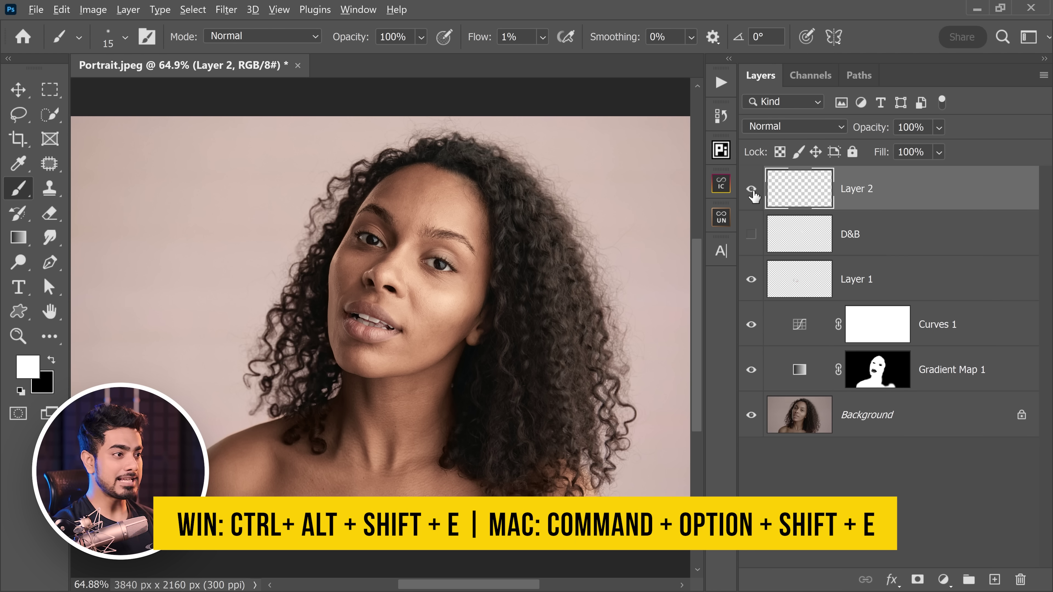
{"action": "key", "text": "ctrl+alt+shift+e"}
{"action": "double_click", "coordinate": [855, 188]}
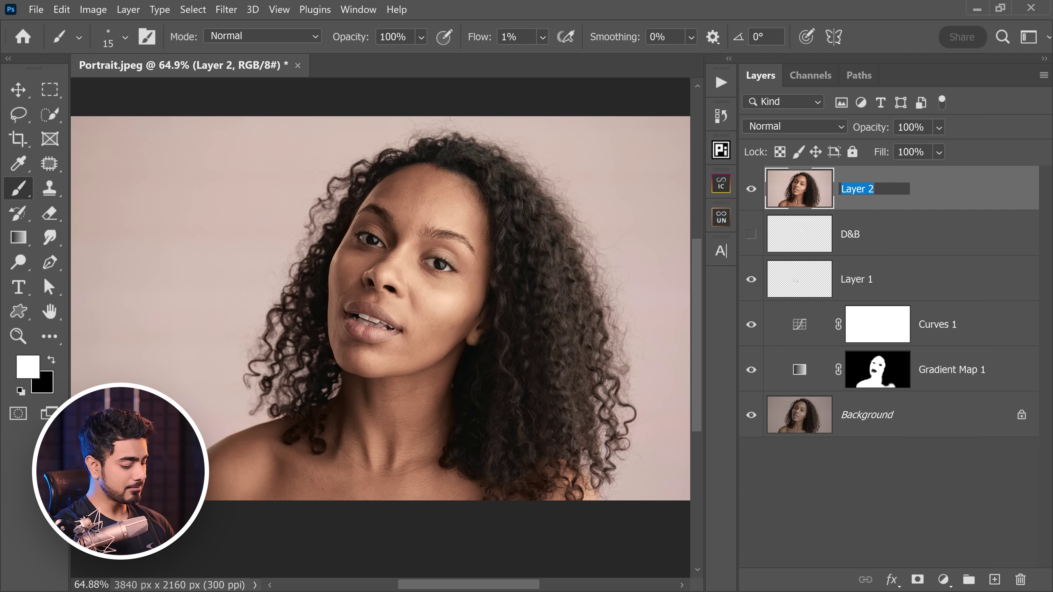
{"action": "type", "text": "D&B with Retouch4me"}
{"action": "key", "text": "Return"}
- Run Retouch4me DodgeBurn with Blend 0 and set the layer to Soft Light
{"action": "left_click", "coordinate": [233, 10]}
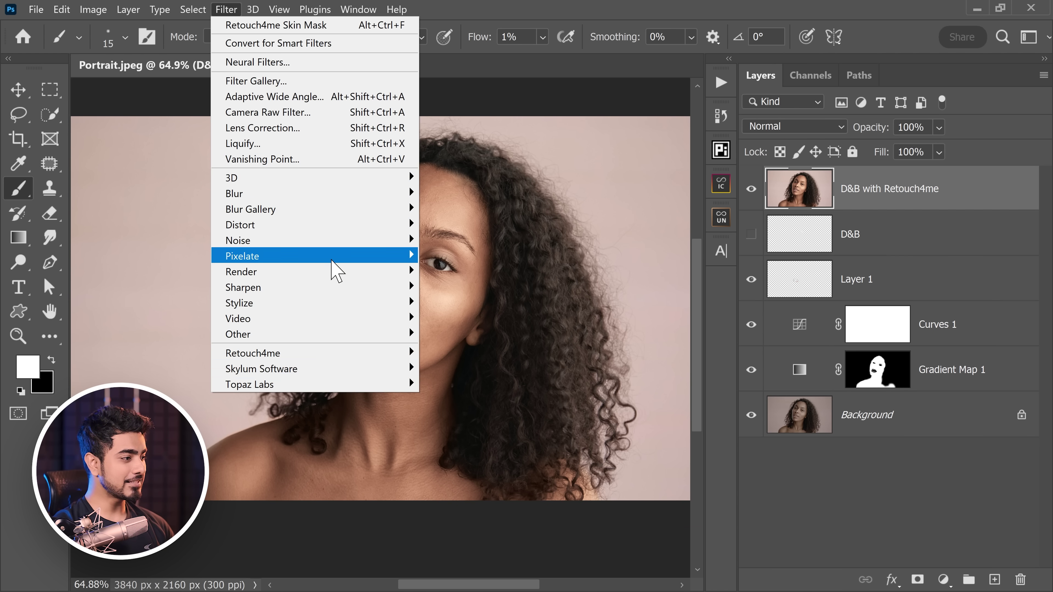
{"action": "mouse_move", "coordinate": [396, 355]}
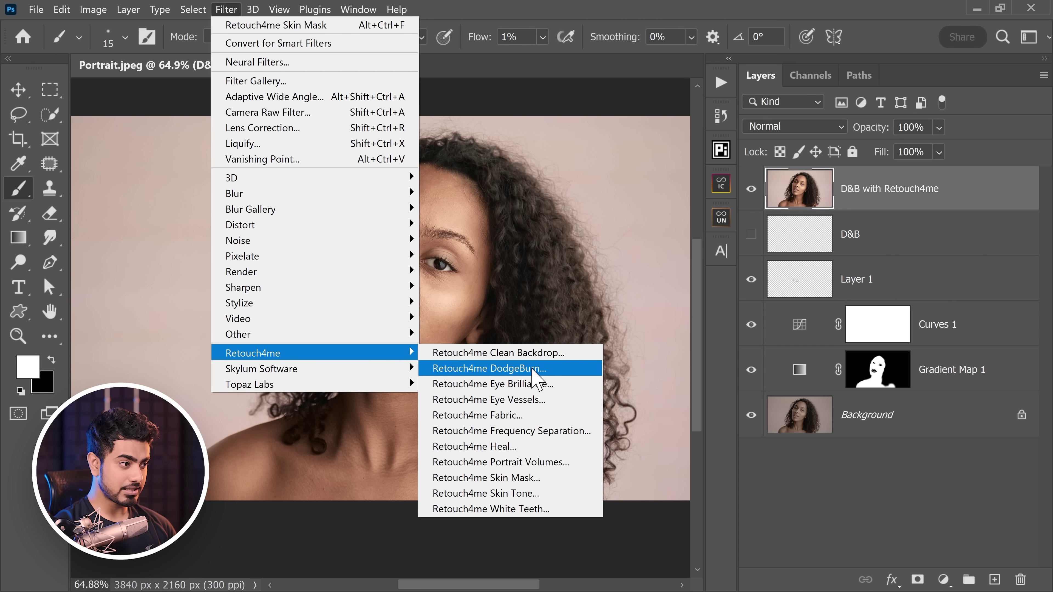
{"action": "left_click", "coordinate": [534, 369]}
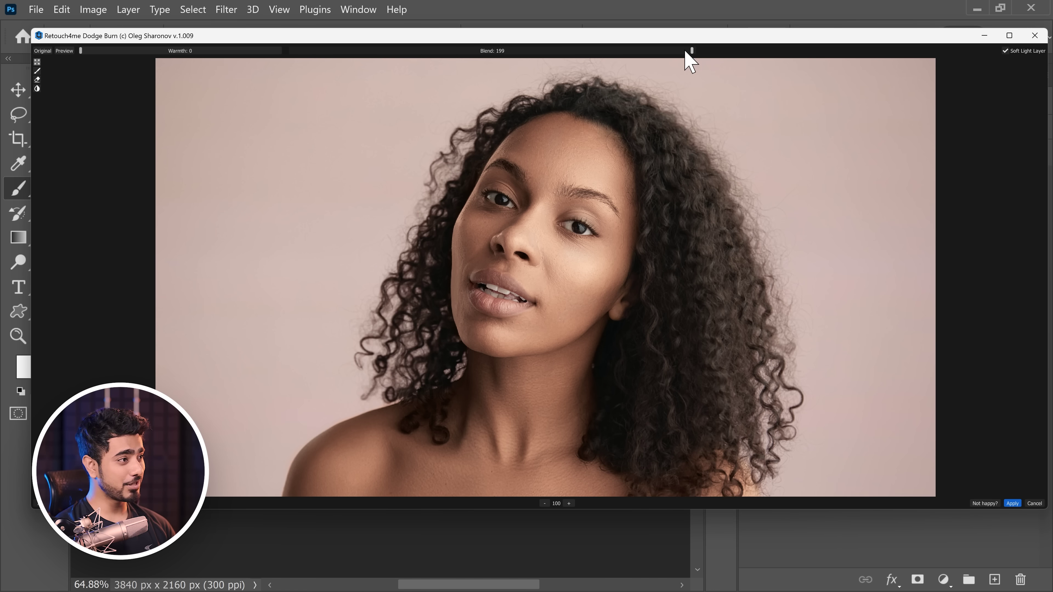
{"action": "left_click_drag", "start_coordinate": [686, 52], "coordinate": [598, 38]}
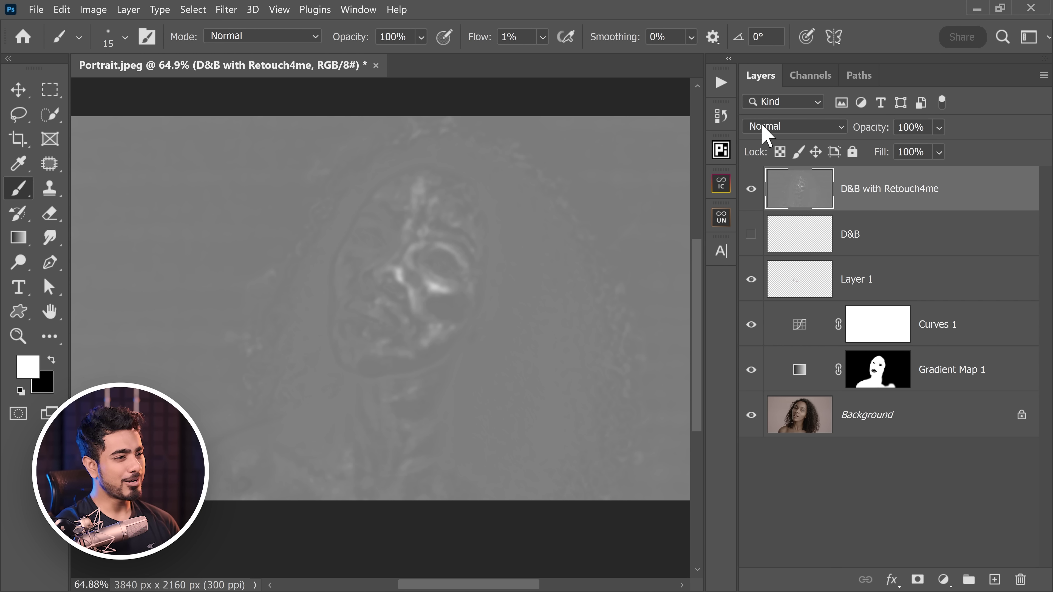
{"action": "left_click", "coordinate": [772, 130]}
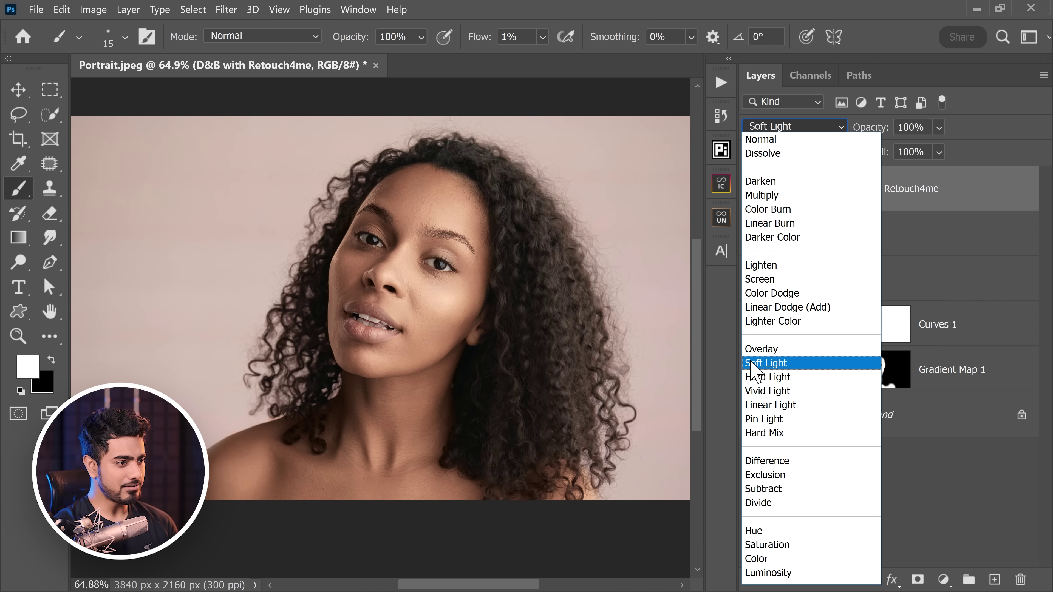
{"action": "left_click", "coordinate": [758, 364]}
- Compare the retouch layer on and off, fit the portrait, and briefly view the Background alone
{"action": "scroll", "coordinate": [431, 264], "scroll_direction": "up", "scroll_amount": 5}
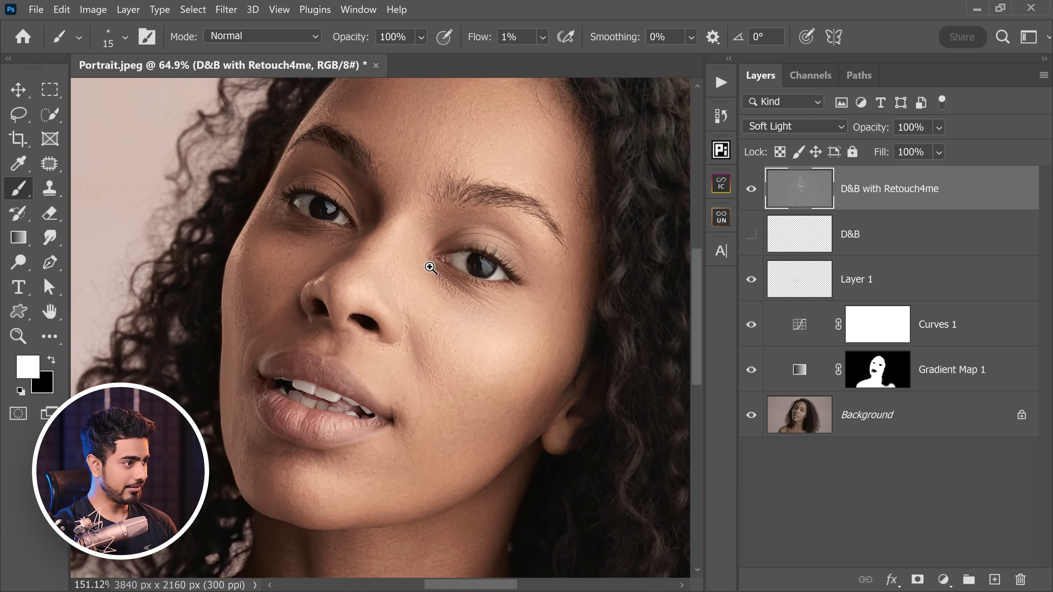
{"action": "left_click", "coordinate": [752, 190]}
{"action": "left_click", "coordinate": [753, 192]}
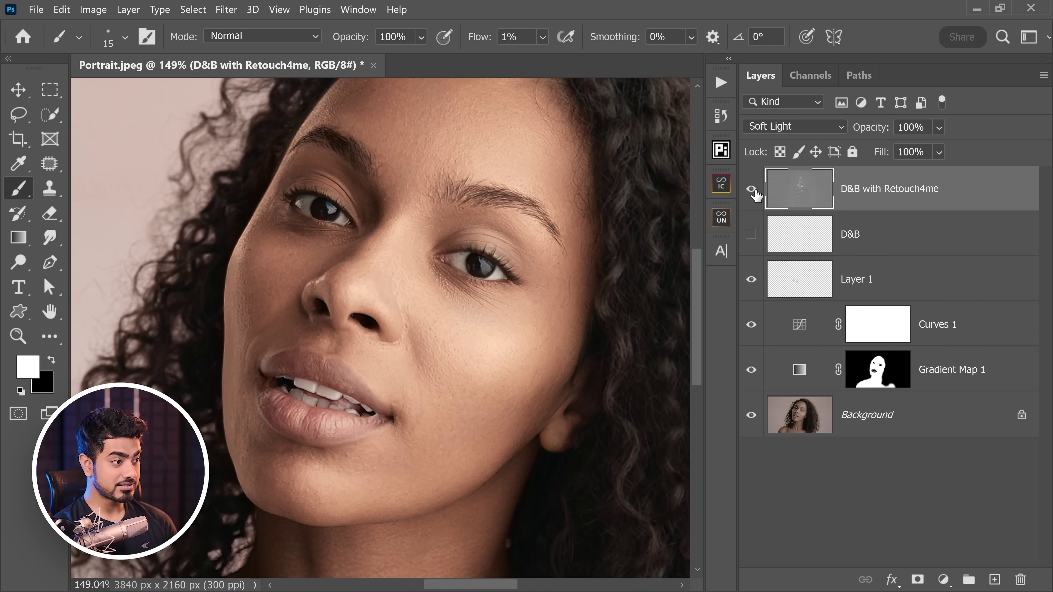
{"action": "key", "text": "ctrl+0"}
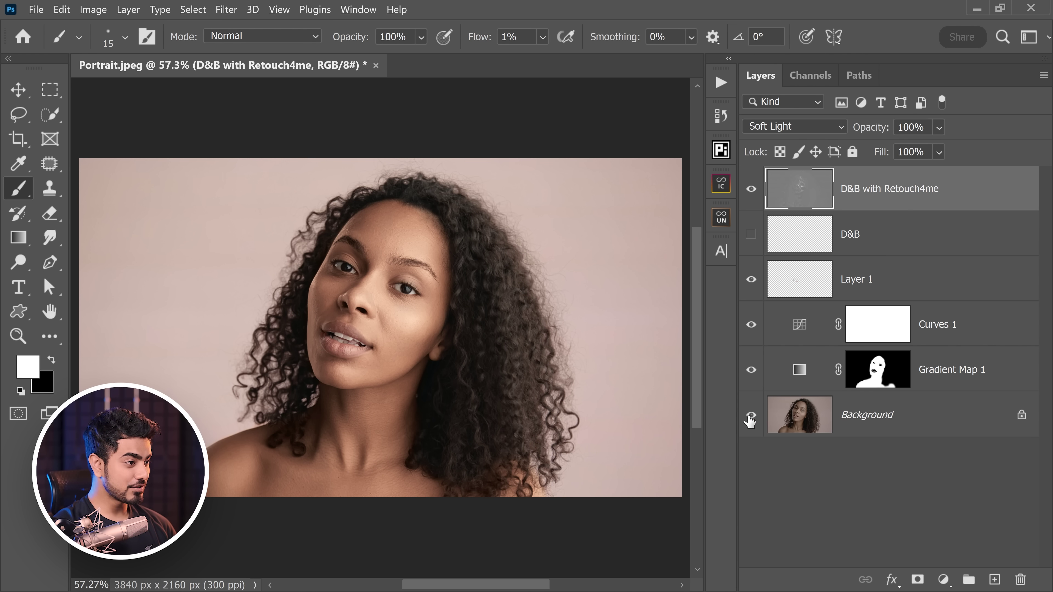
{"action": "left_click", "coordinate": [751, 416], "text": "alt"}
{"action": "left_click", "coordinate": [749, 421], "text": "alt"}
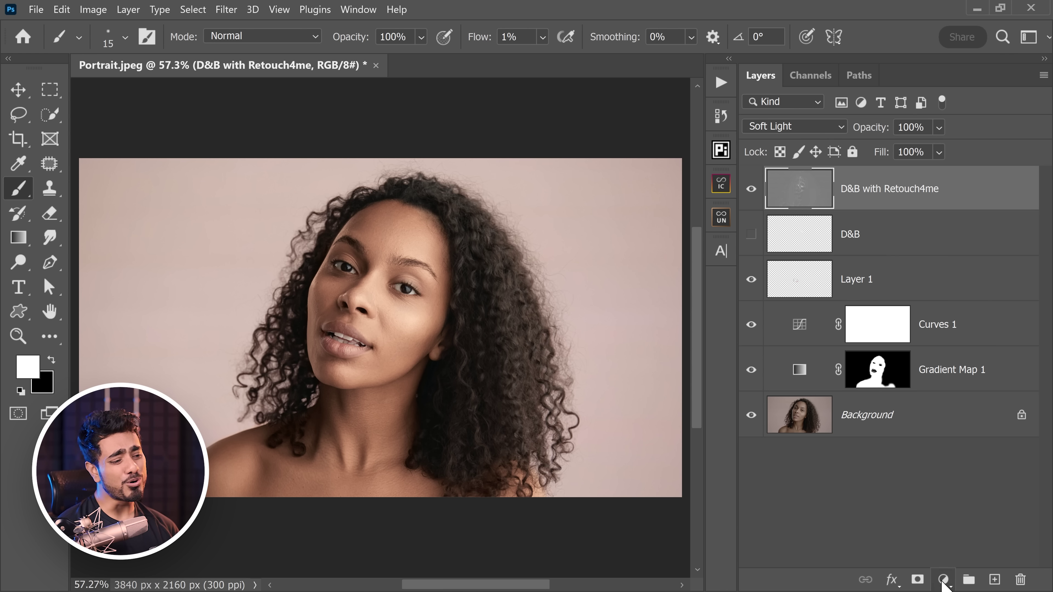
- Add a Hue/Saturation layer targeting skin Reds, widen the range, and set Saturation to -16
{"action": "left_click", "coordinate": [943, 579]}
{"action": "left_click", "coordinate": [949, 423]}
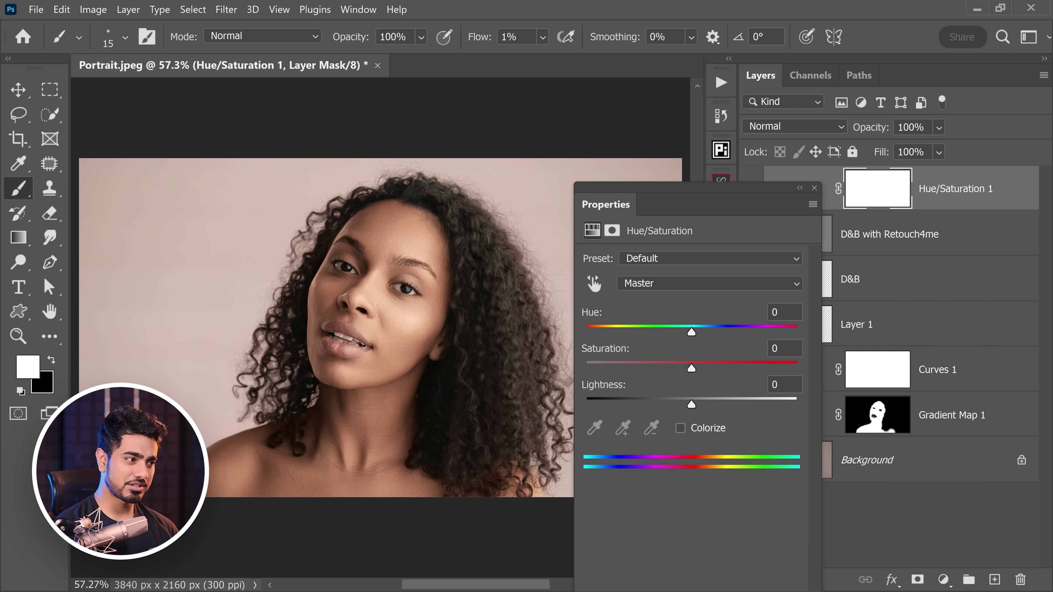
{"action": "left_click", "coordinate": [594, 284]}
{"action": "left_click", "coordinate": [383, 233]}
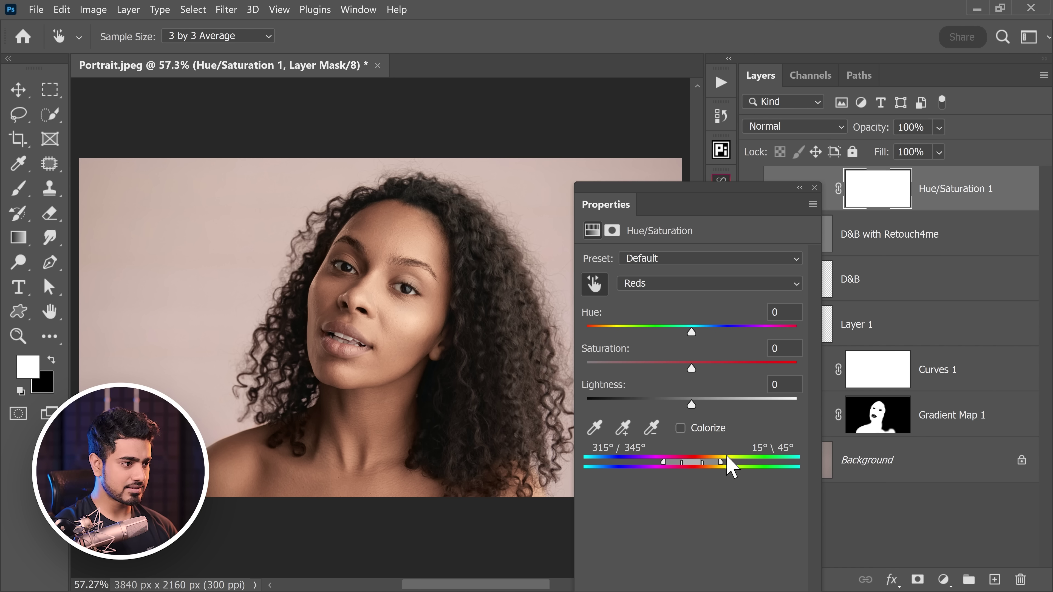
{"action": "left_click_drag", "start_coordinate": [703, 463], "coordinate": [681, 463]}
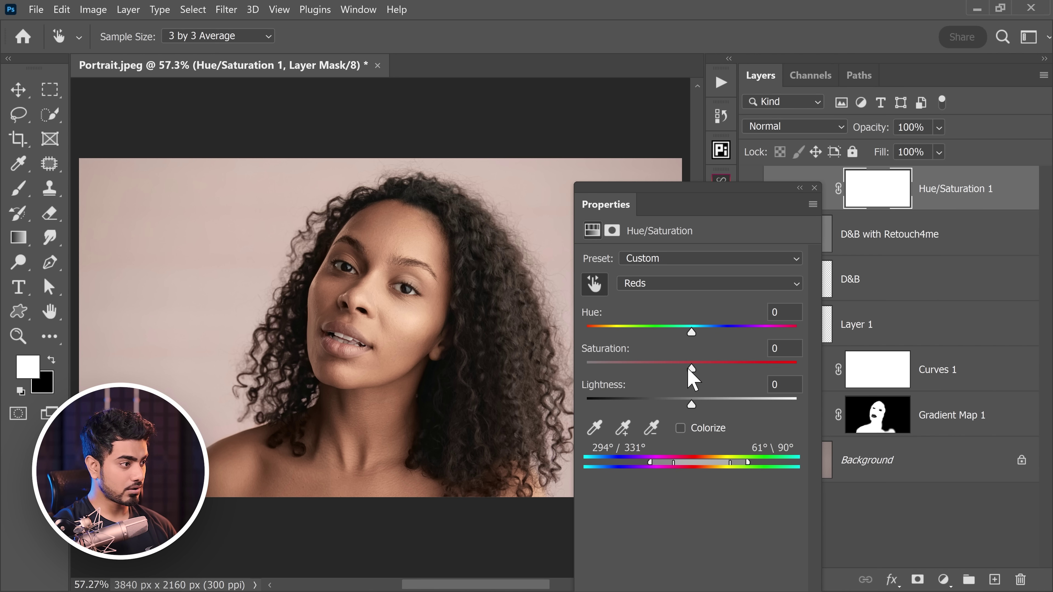
{"action": "left_click_drag", "start_coordinate": [691, 369], "coordinate": [677, 369]}
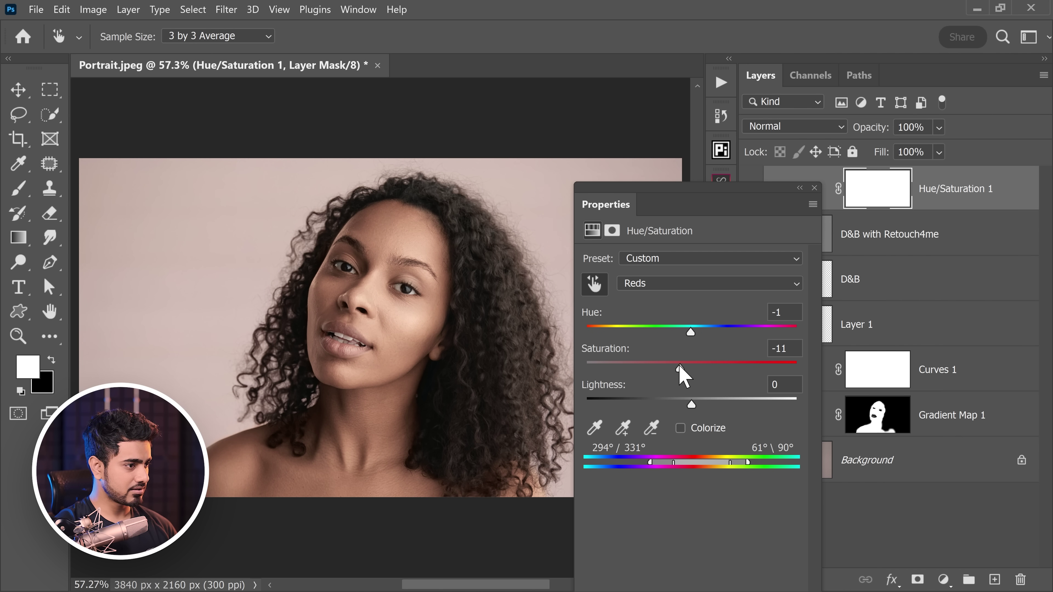
{"action": "left_click", "coordinate": [815, 188]}
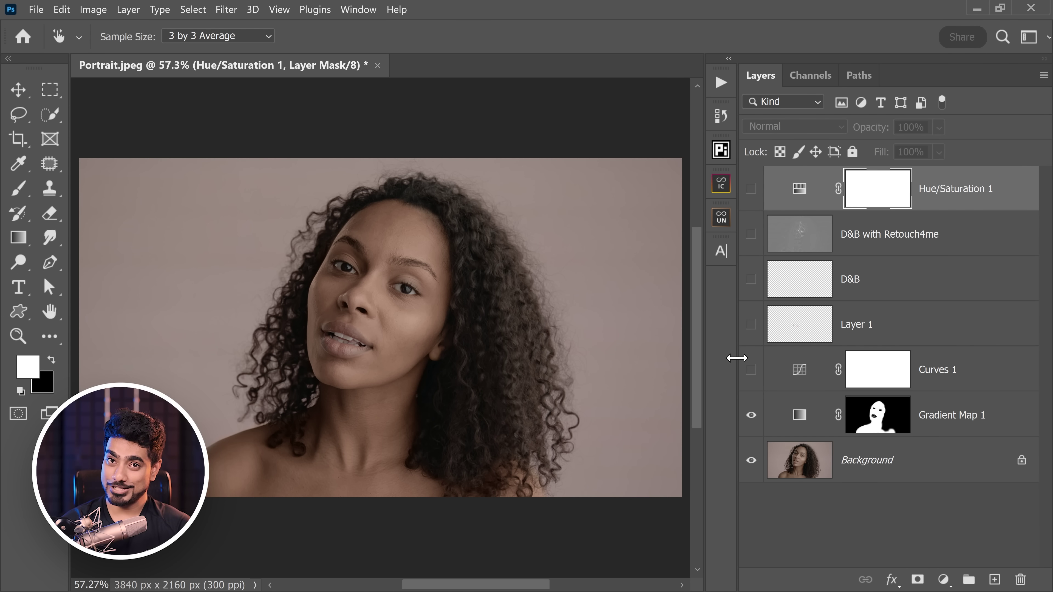
- Turn Curves 1, the Layer 1 lip colour fix and D&B with Retouch4me back on, checking the lips up close
{"action": "left_click", "coordinate": [752, 370]}
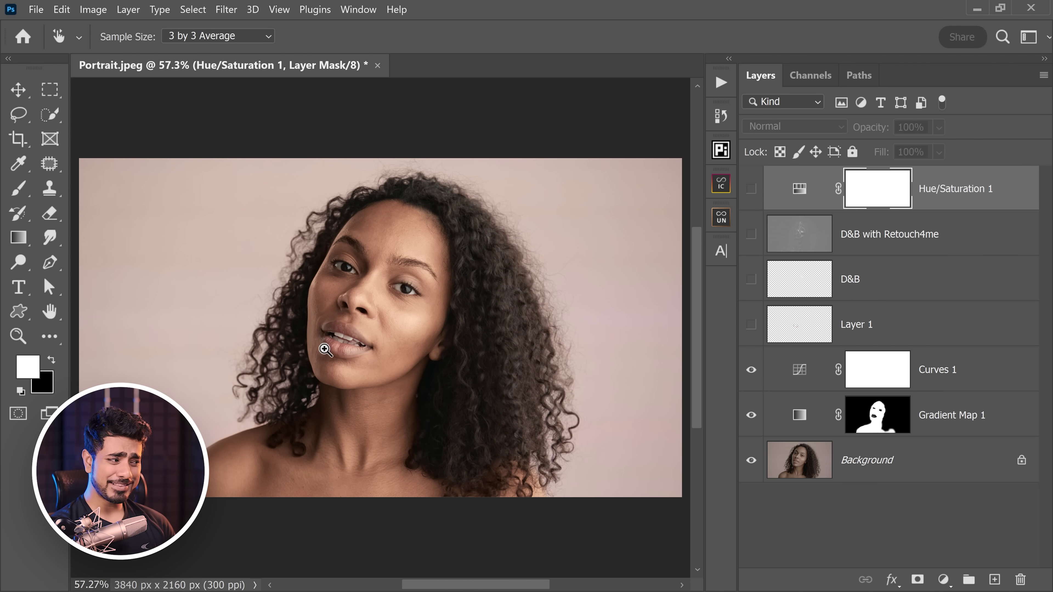
{"action": "left_click", "coordinate": [325, 349]}
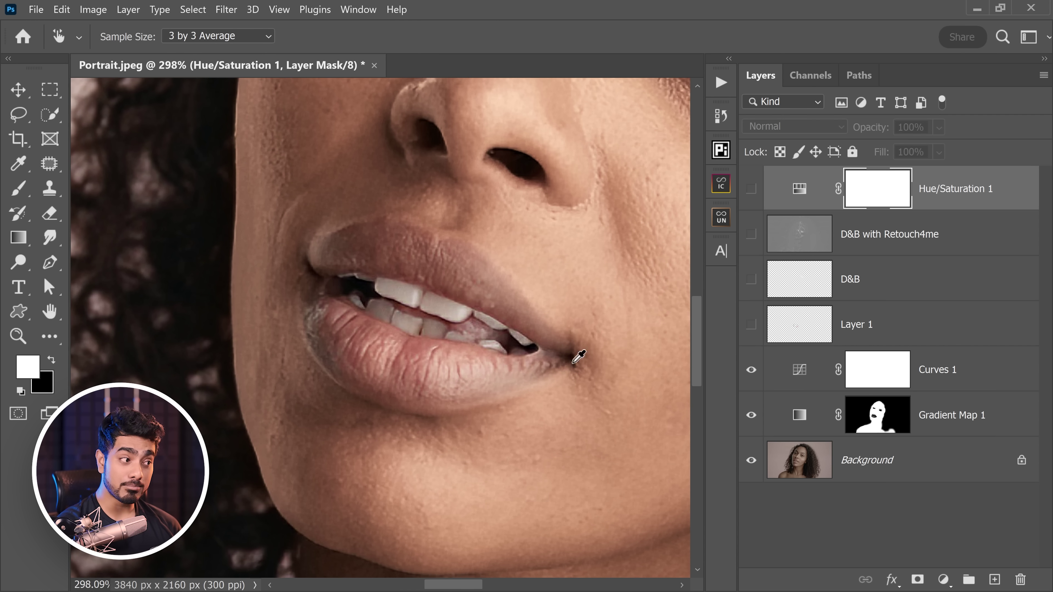
{"action": "left_click", "coordinate": [798, 325]}
{"action": "key", "text": "b"}
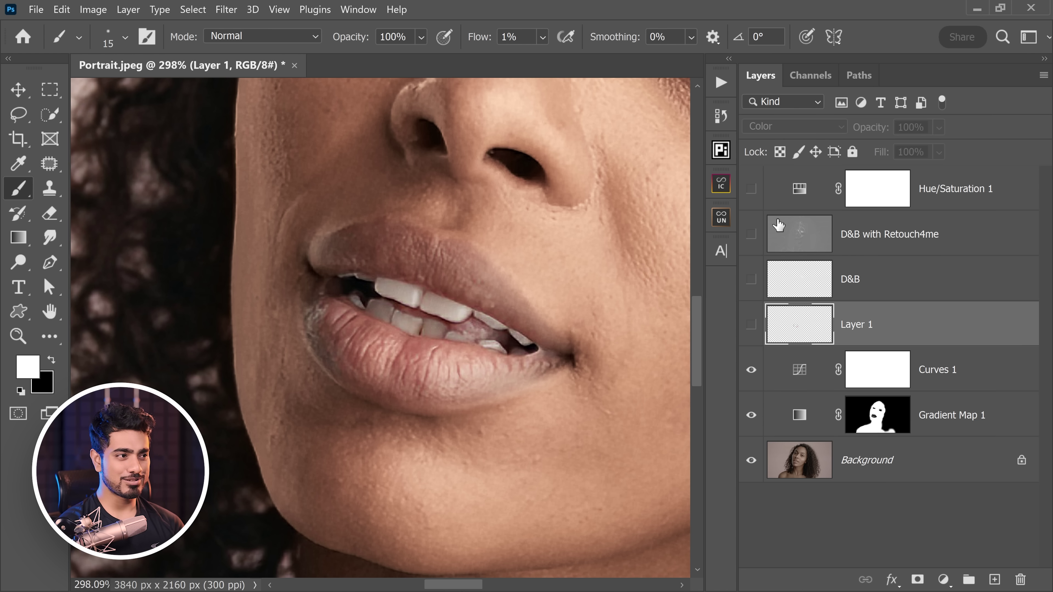
{"action": "left_click", "coordinate": [752, 327]}
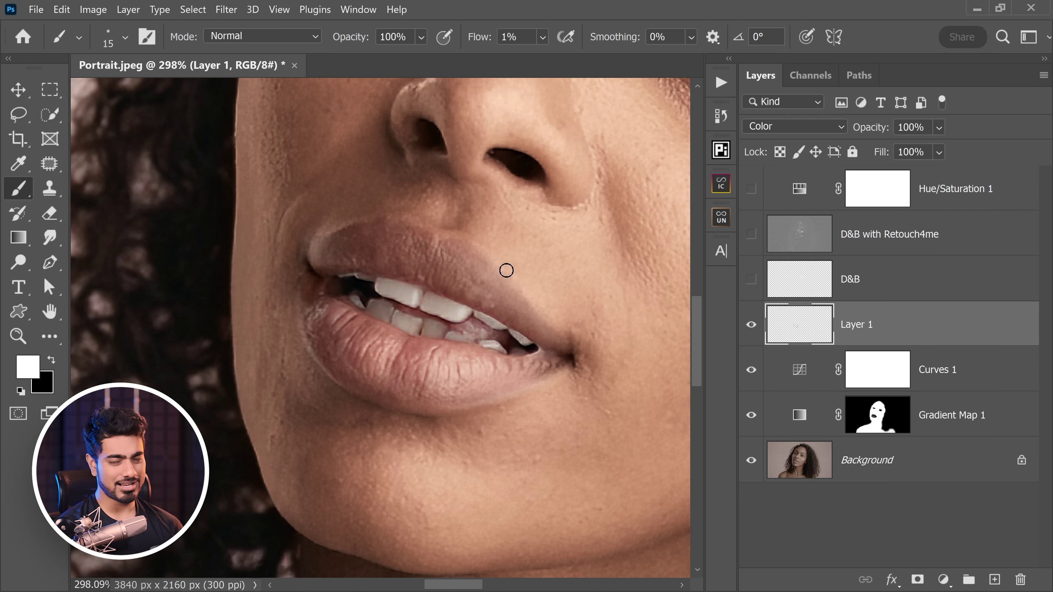
{"action": "key", "text": "ctrl+0"}
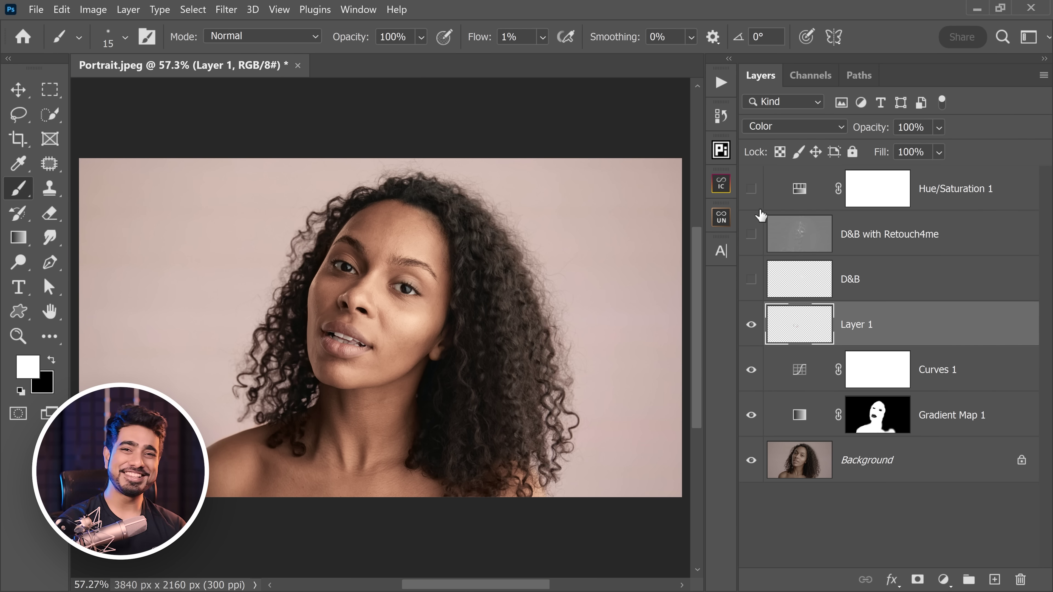
{"action": "left_click", "coordinate": [752, 235]}
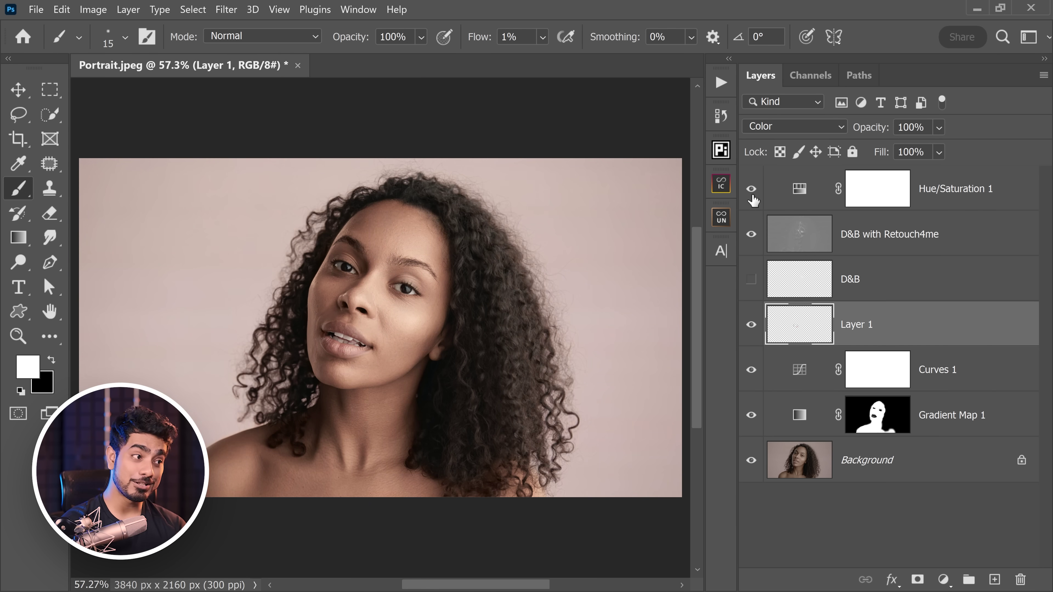